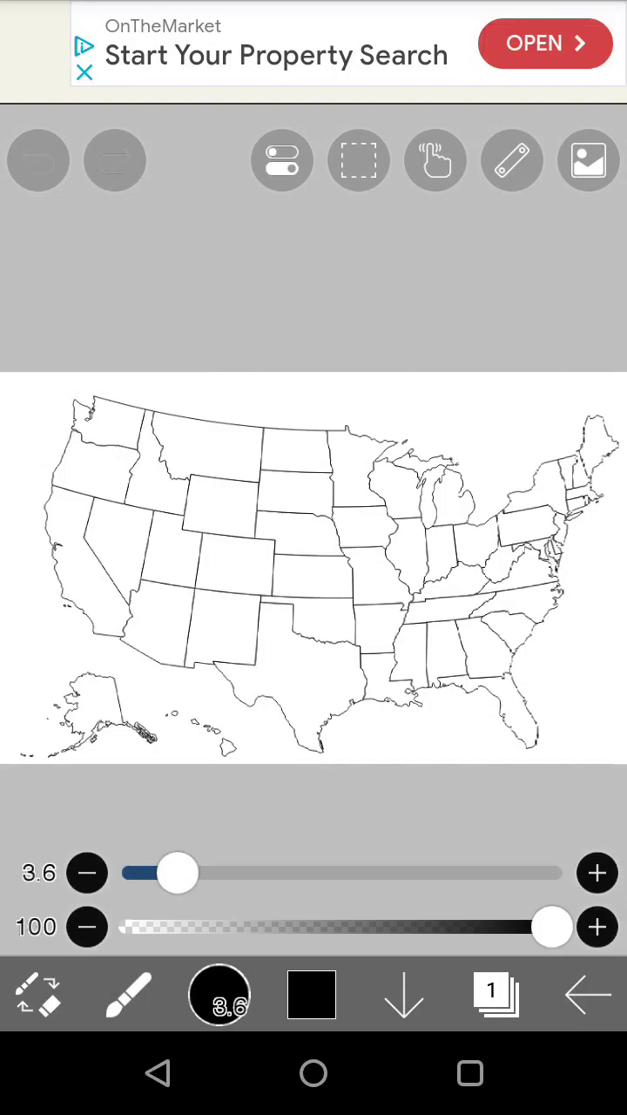
Thin the brush from size 3.6 down to 1.7.
mouse_move(178, 873)
mouse_down()
mouse_move(139, 872)
mouse_move(151, 873)
mouse_up()
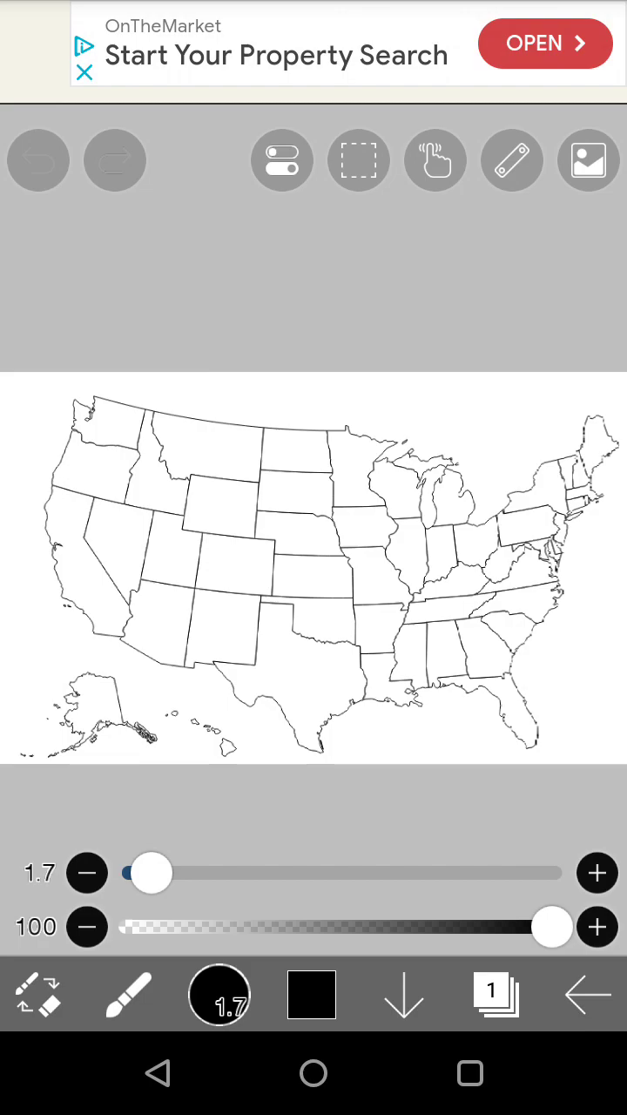
scroll(313, 566, up, 5)
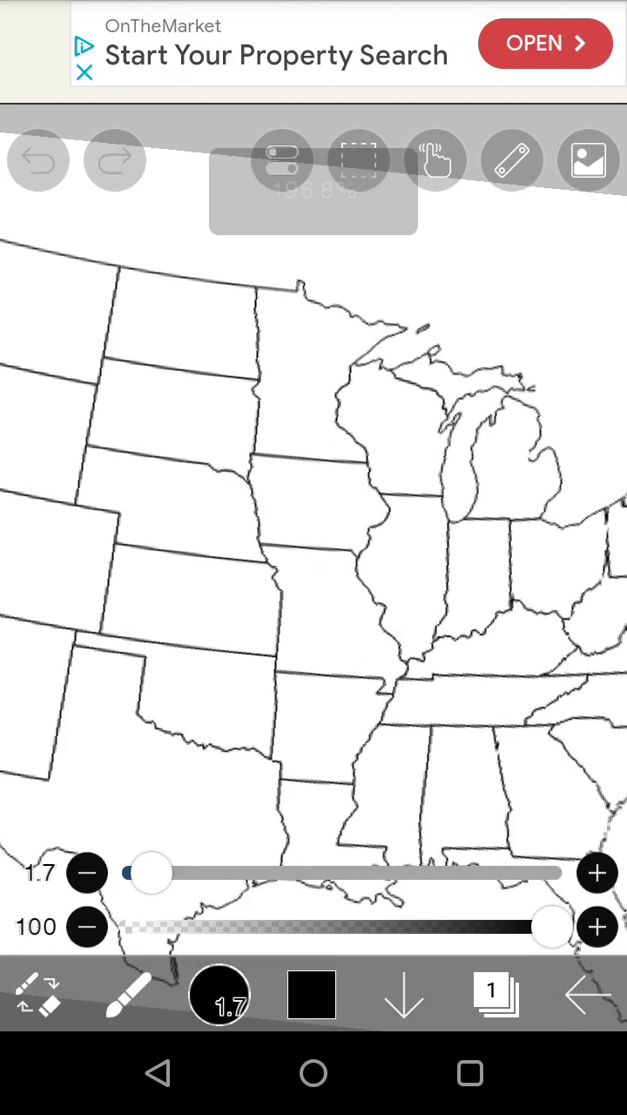
scroll(314, 540, down, 3)
scroll(314, 540, down, 2)
scroll(314, 540, down, 1)
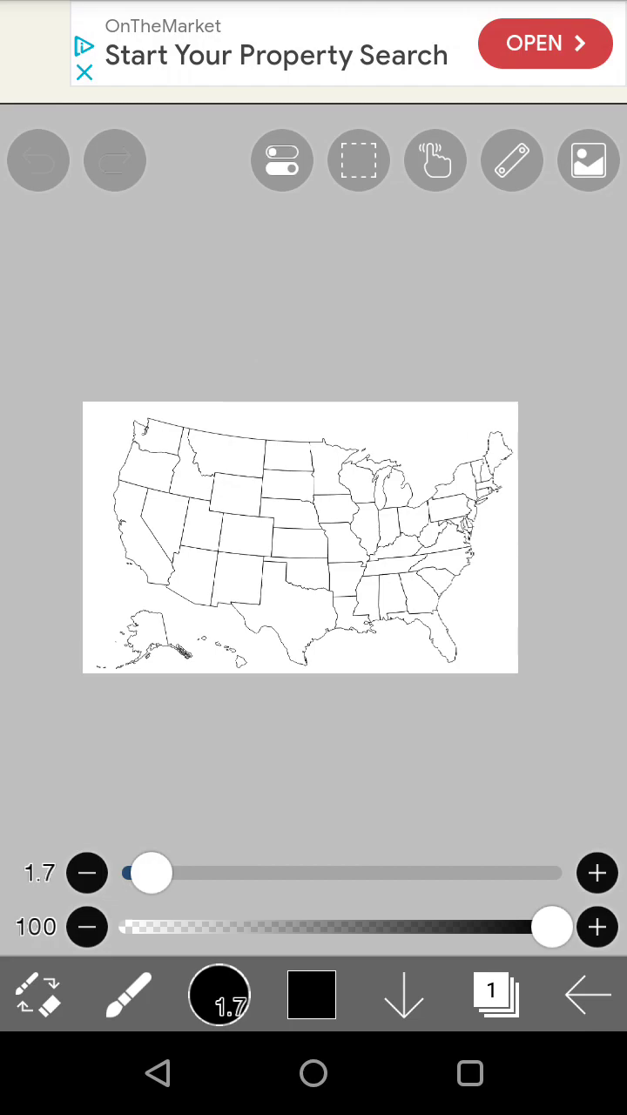
scroll(314, 522, up, 2)
scroll(314, 522, up, 2)
scroll(313, 522, up, 2)
scroll(314, 522, up, 3)
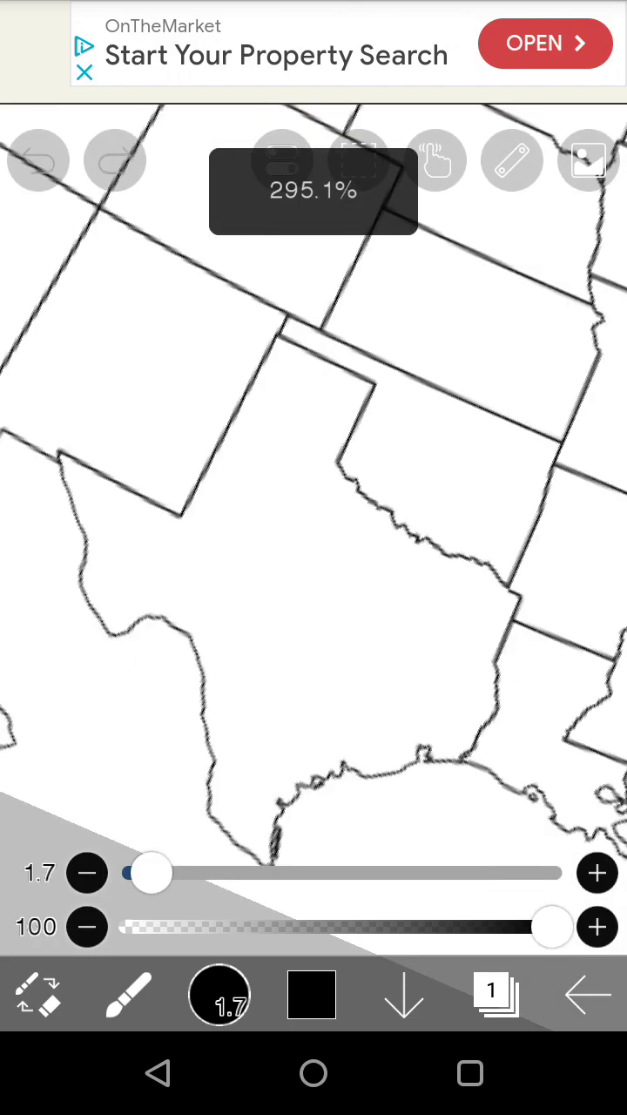
scroll(314, 523, down, 1)
scroll(314, 522, up, 1)
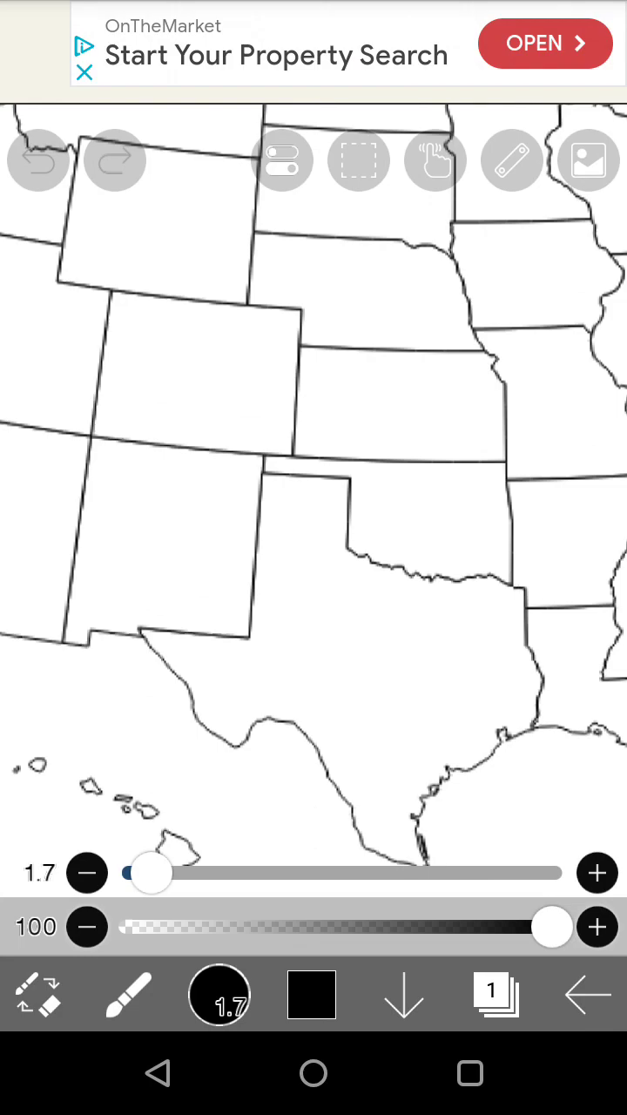
scroll(342, 458, up, 5)
scroll(342, 458, up, 3)
scroll(342, 458, up, 2)
scroll(343, 459, down, 2)
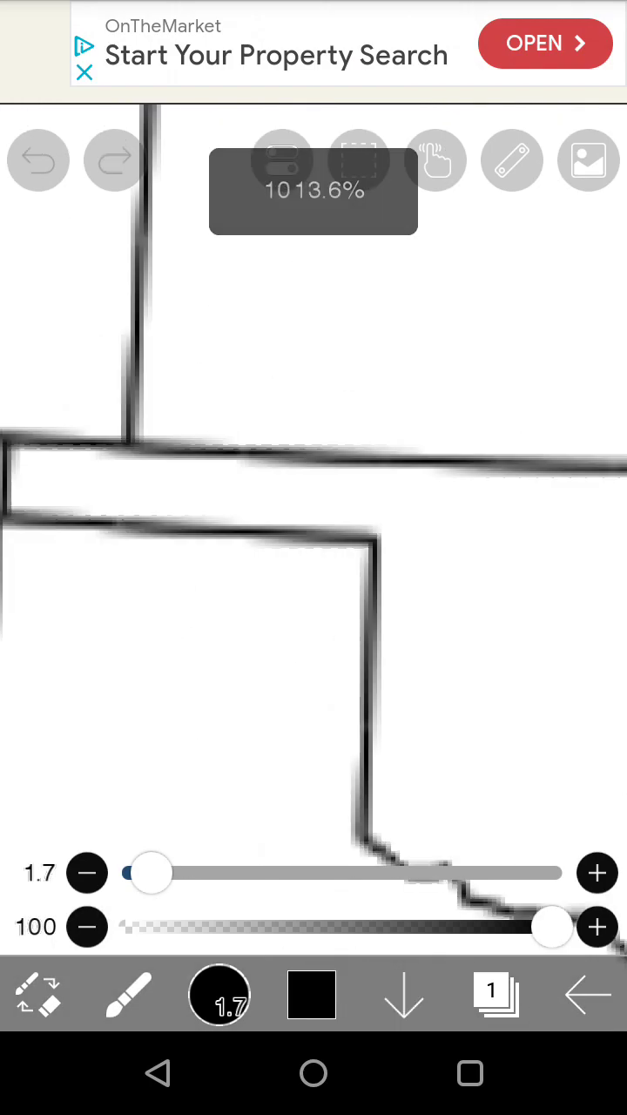
At brush size 1.1, try extending the panhandle's vertical border, undoing each attempt.
click(87, 872)
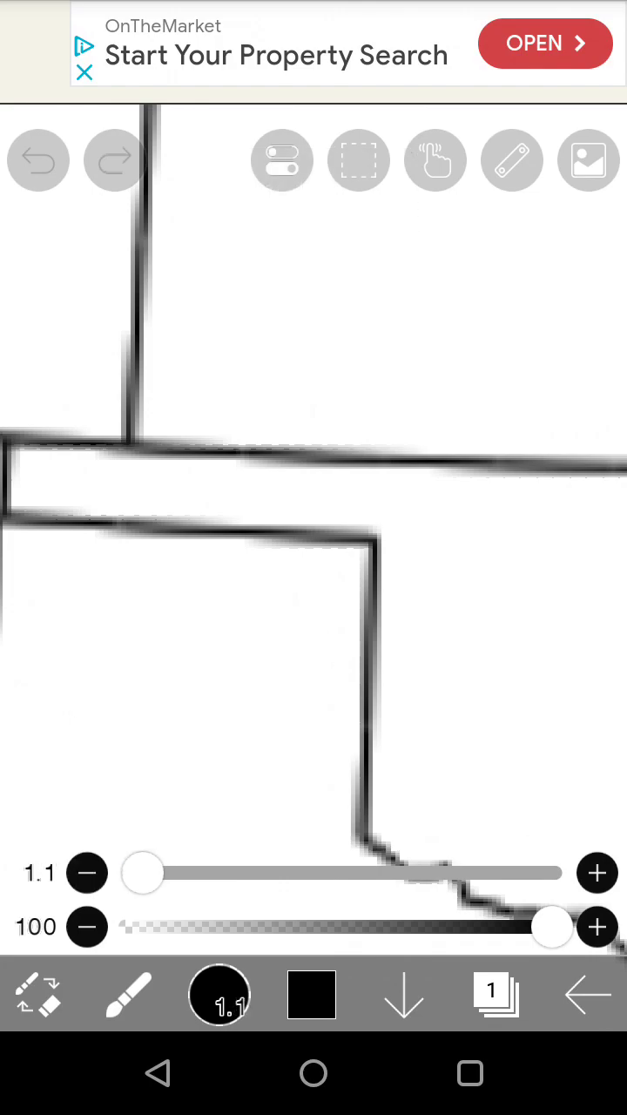
drag(369, 446, 374, 540)
click(38, 159)
drag(374, 436, 372, 491)
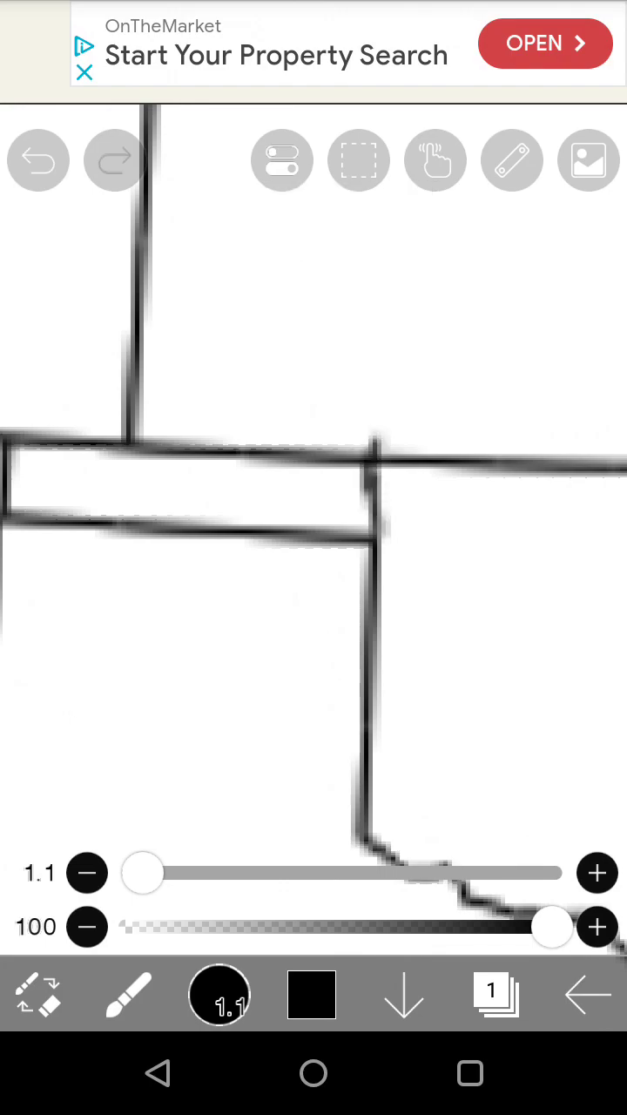
click(38, 160)
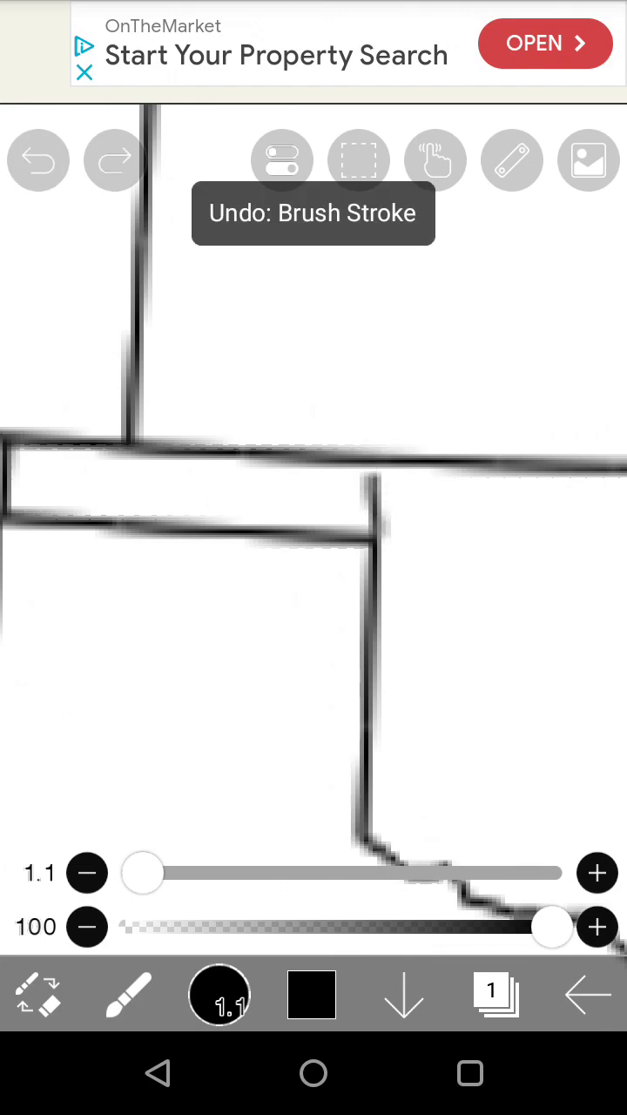
mouse_move(372, 492)
mouse_down()
mouse_move(374, 435)
mouse_move(375, 446)
mouse_up()
click(38, 160)
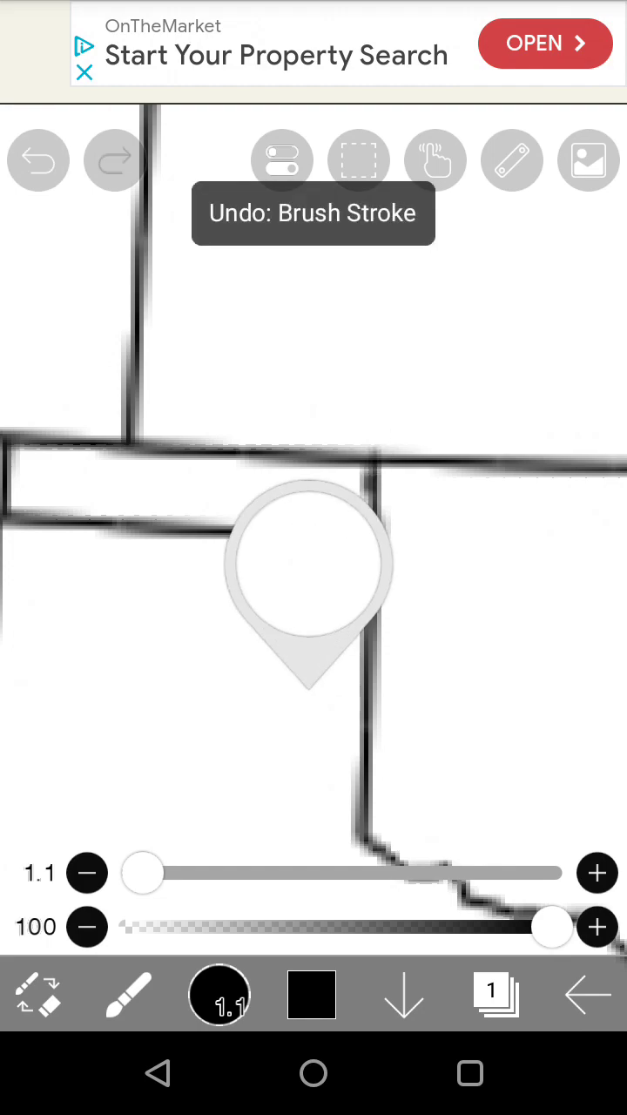
Pick up white and paint out the doubled lower line, enlarging the brush to 3.5.
click(309, 677)
scroll(313, 488, down, 5)
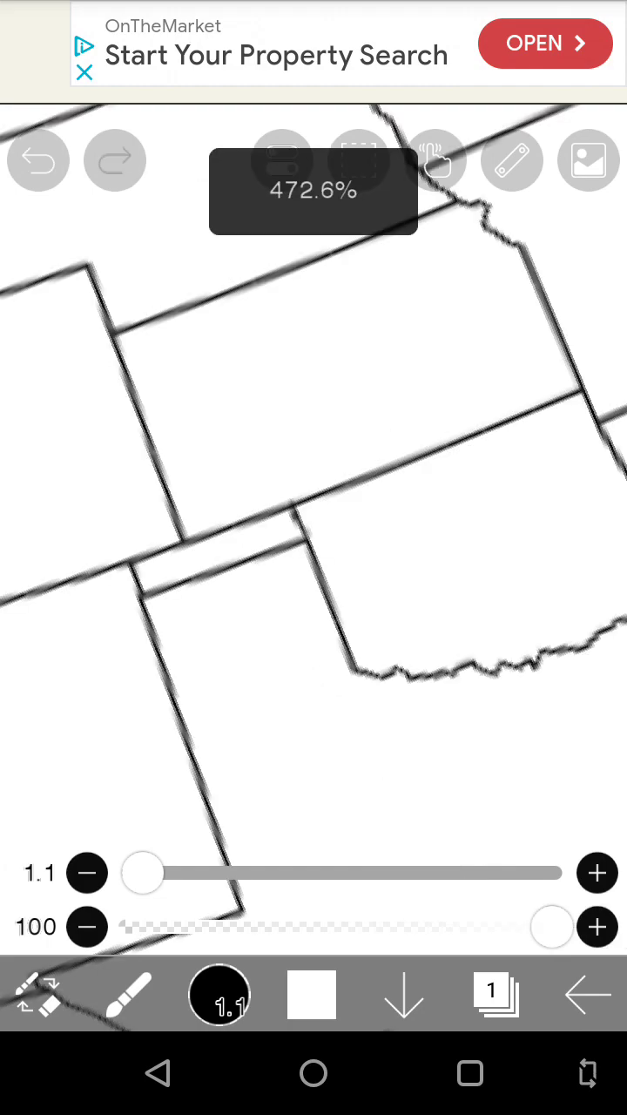
scroll(313, 488, down, 3)
scroll(261, 549, up, 2)
scroll(261, 548, up, 2)
scroll(261, 548, up, 3)
scroll(261, 549, up, 3)
scroll(313, 488, up, 1)
click(280, 472)
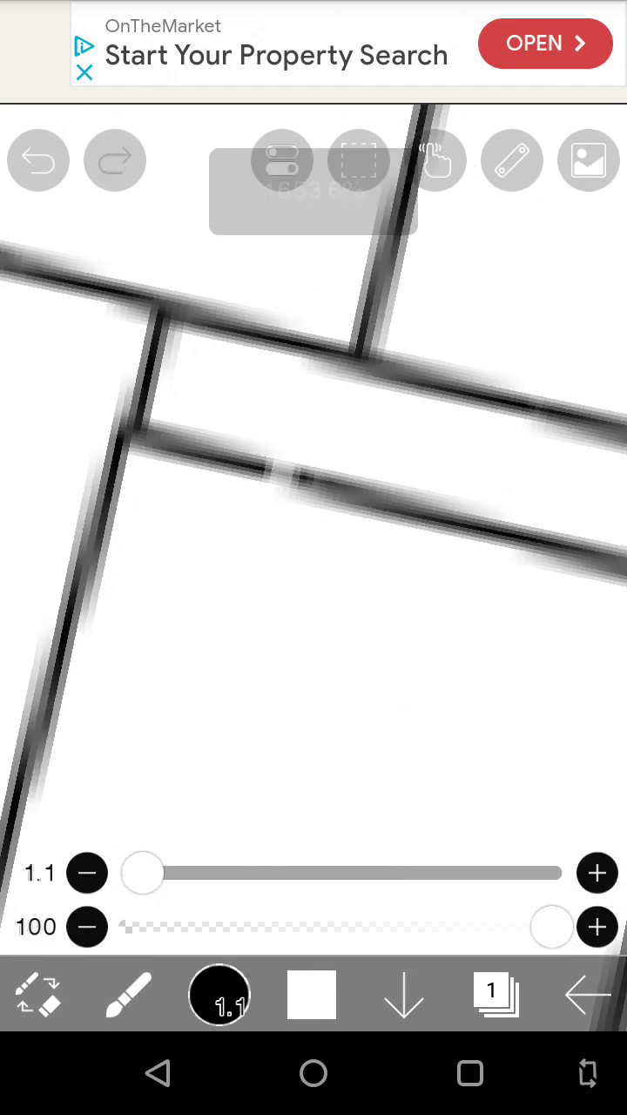
drag(217, 455, 174, 442)
drag(247, 464, 331, 490)
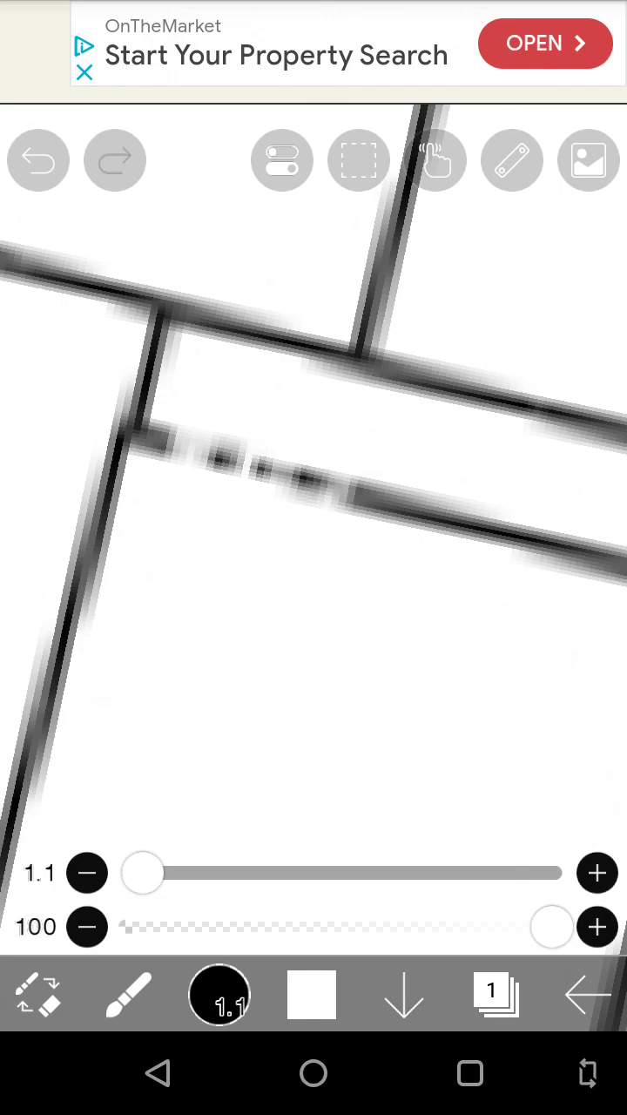
drag(142, 873, 177, 873)
drag(348, 494, 439, 518)
mouse_move(157, 435)
mouse_down()
mouse_move(379, 509)
mouse_move(623, 562)
mouse_up()
Whiten the leftover grey nubs, smudges and stub of the lower line.
click(165, 439)
drag(436, 521, 555, 557)
click(150, 439)
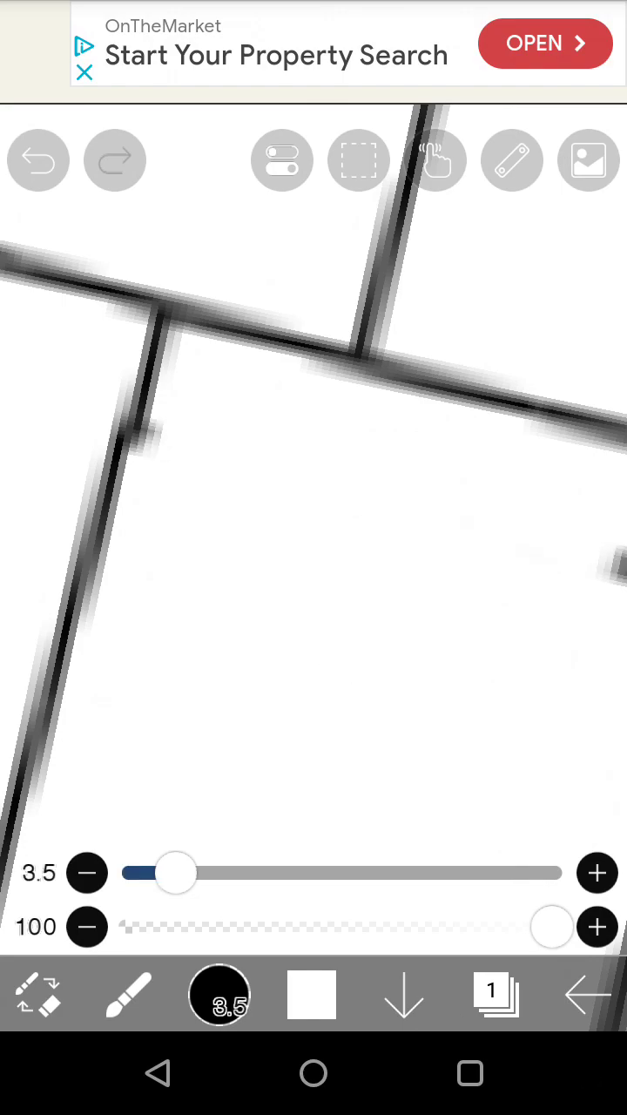
scroll(314, 522, down, 5)
scroll(313, 523, up, 2)
scroll(313, 523, up, 5)
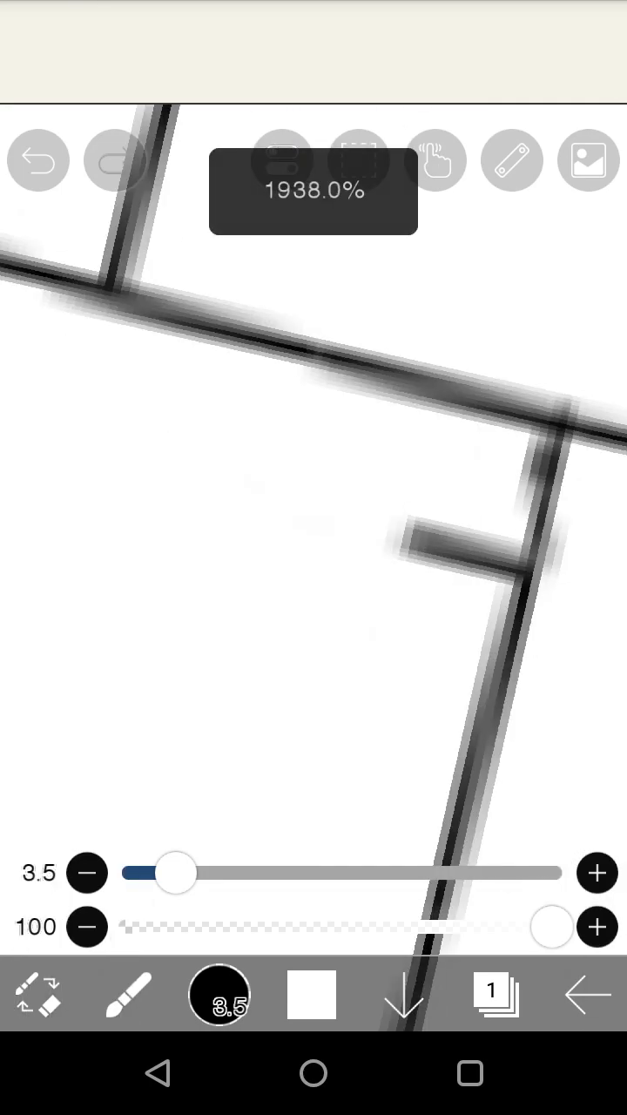
drag(531, 570, 391, 535)
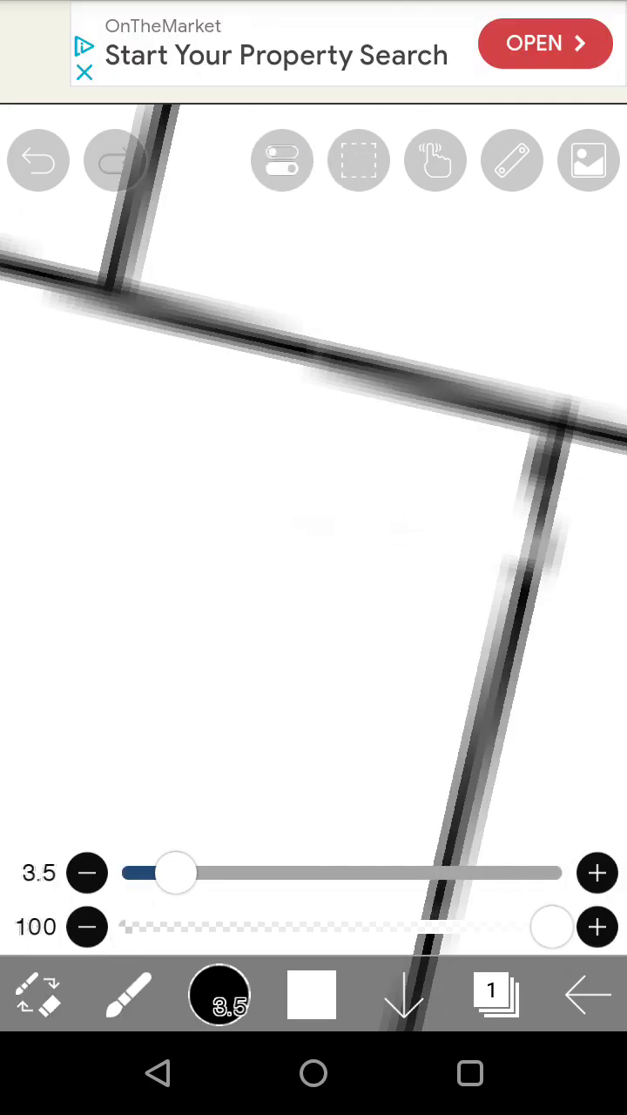
scroll(314, 523, down, 2)
scroll(314, 522, down, 4)
scroll(314, 522, down, 3)
scroll(314, 523, down, 3)
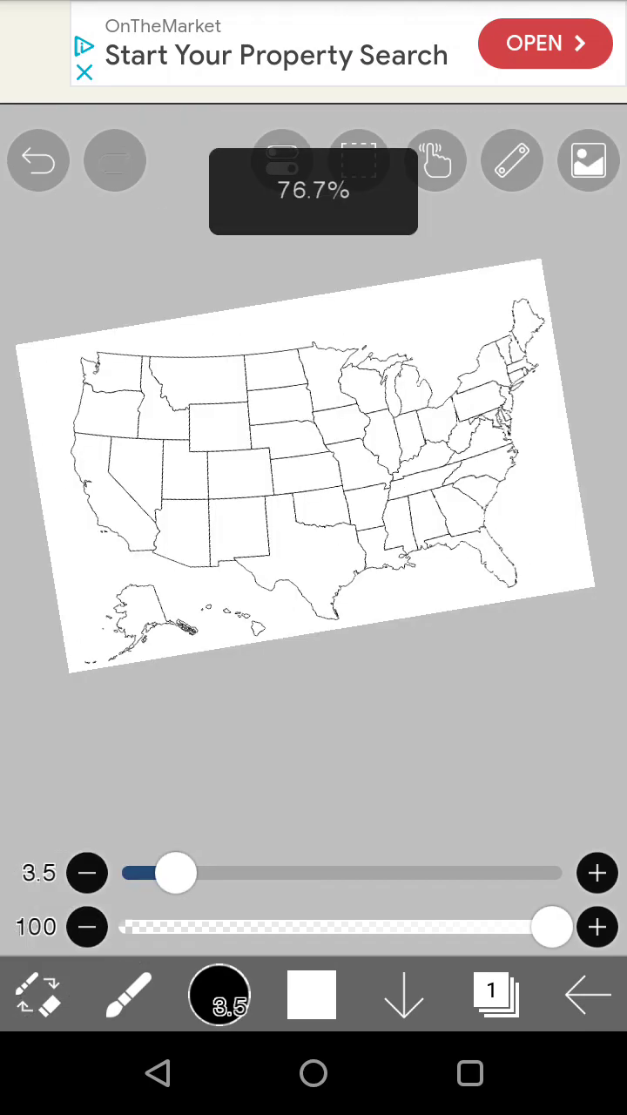
scroll(313, 444, up, 1)
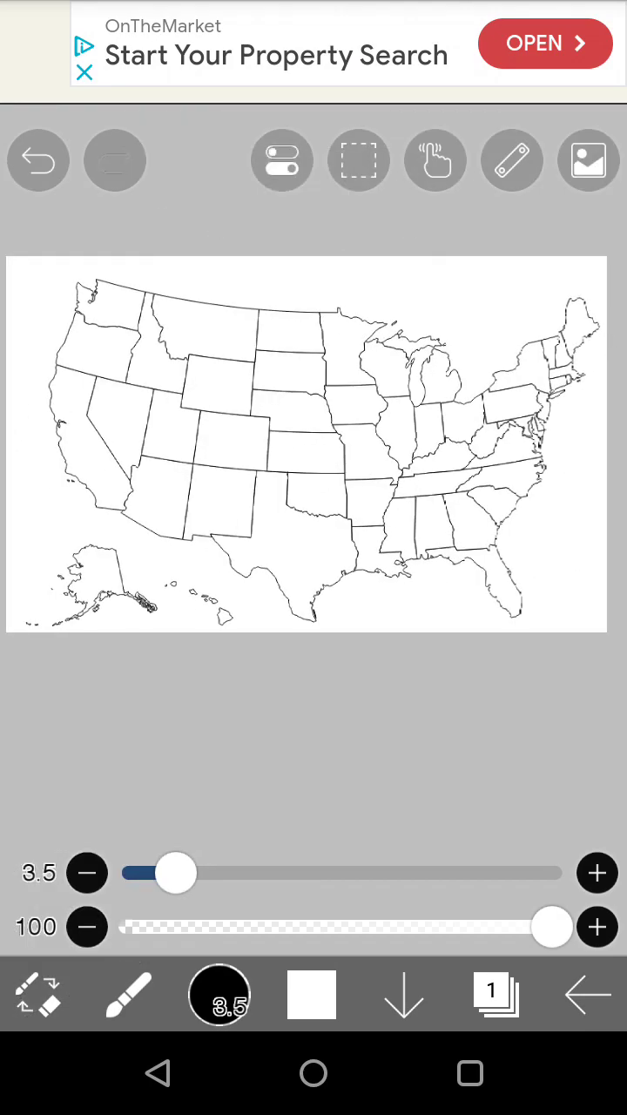
scroll(313, 487, down, 2)
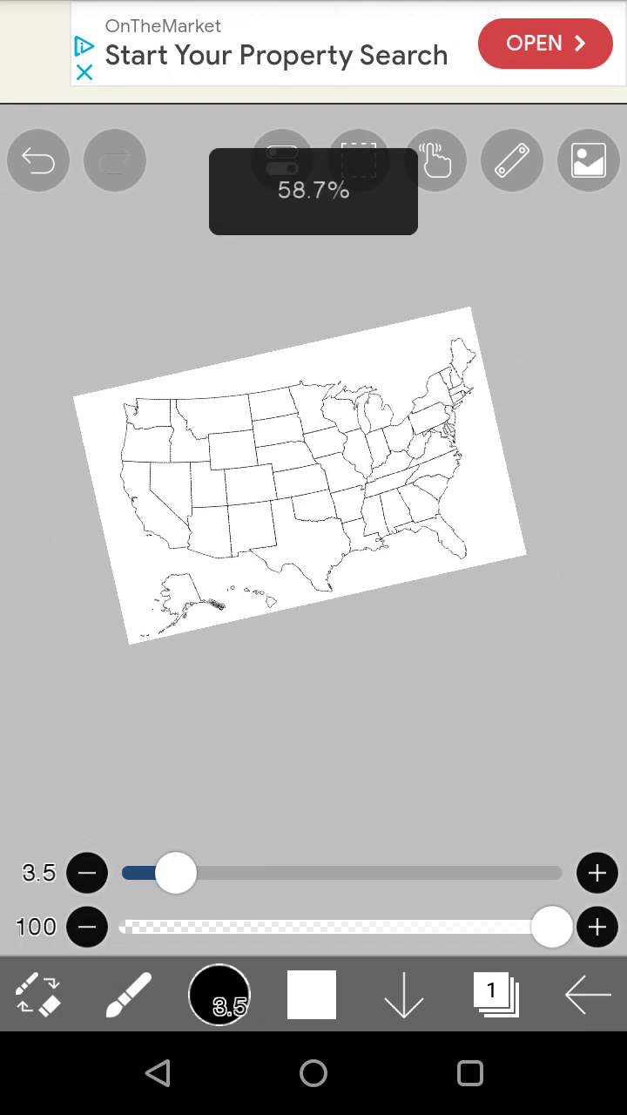
scroll(209, 453, up, 2)
scroll(209, 453, up, 2)
scroll(262, 488, up, 2)
scroll(261, 488, down, 1)
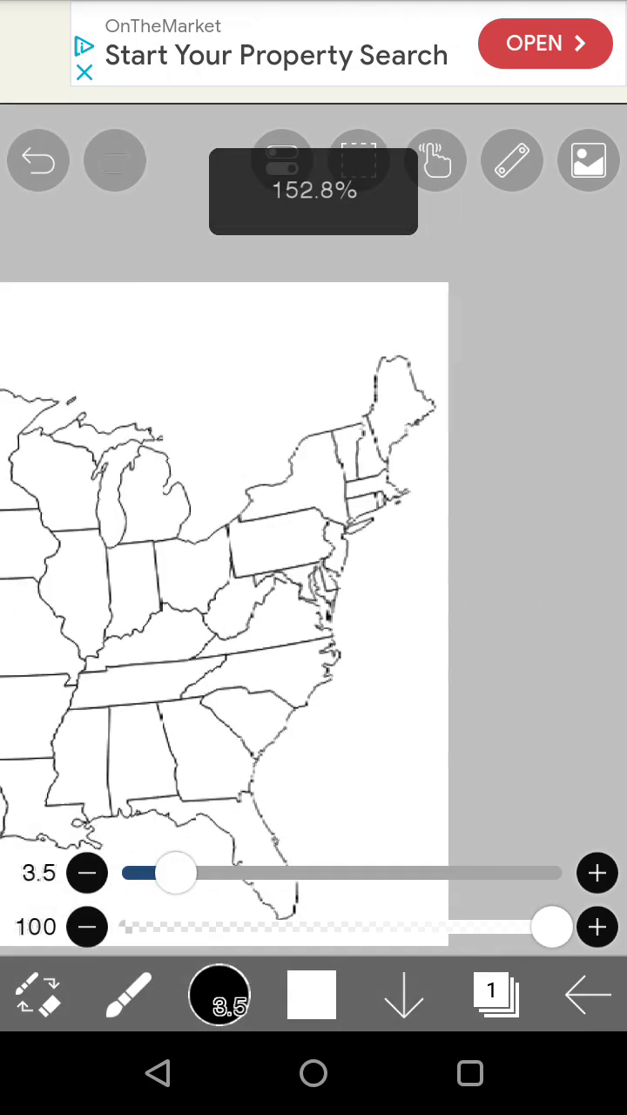
scroll(261, 523, up, 2)
scroll(261, 522, up, 1)
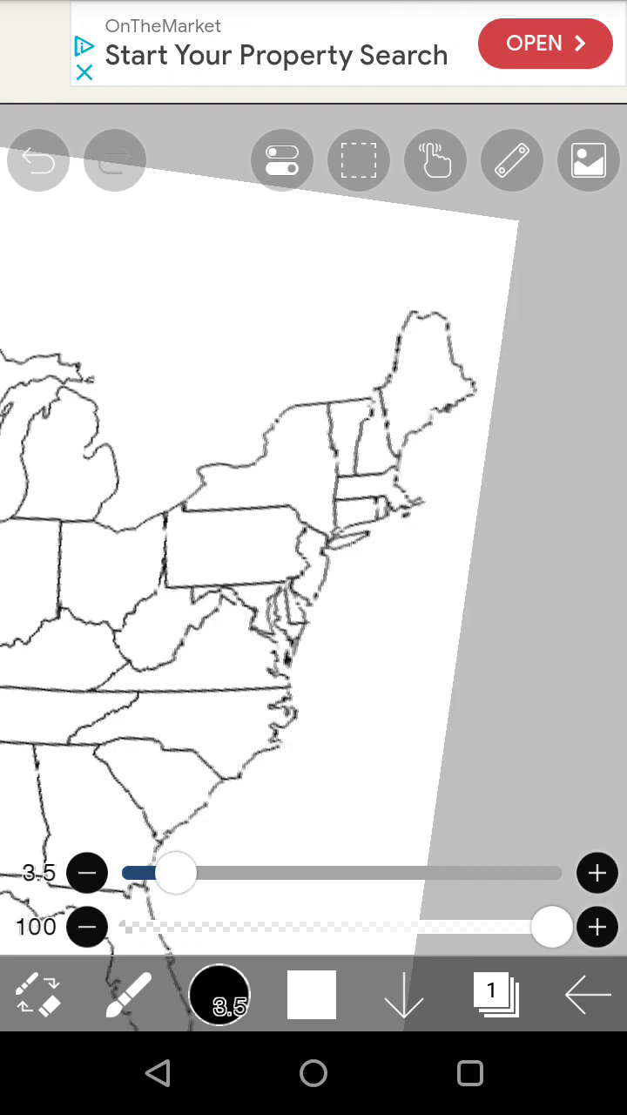
scroll(296, 600, up, 3)
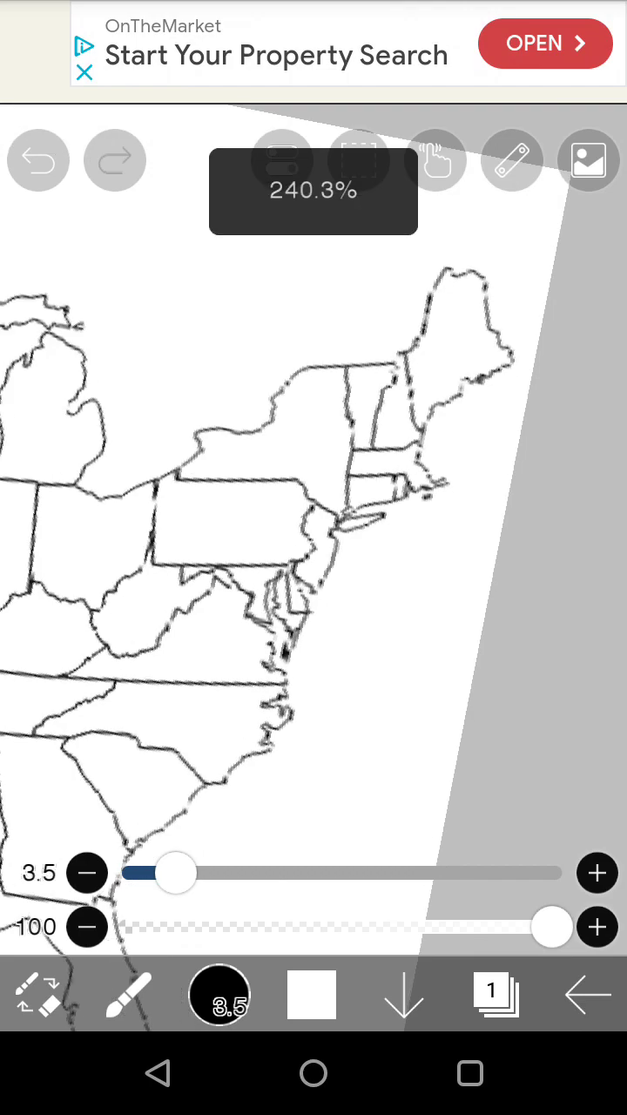
scroll(296, 601, up, 3)
scroll(296, 601, up, 3)
scroll(296, 601, up, 3)
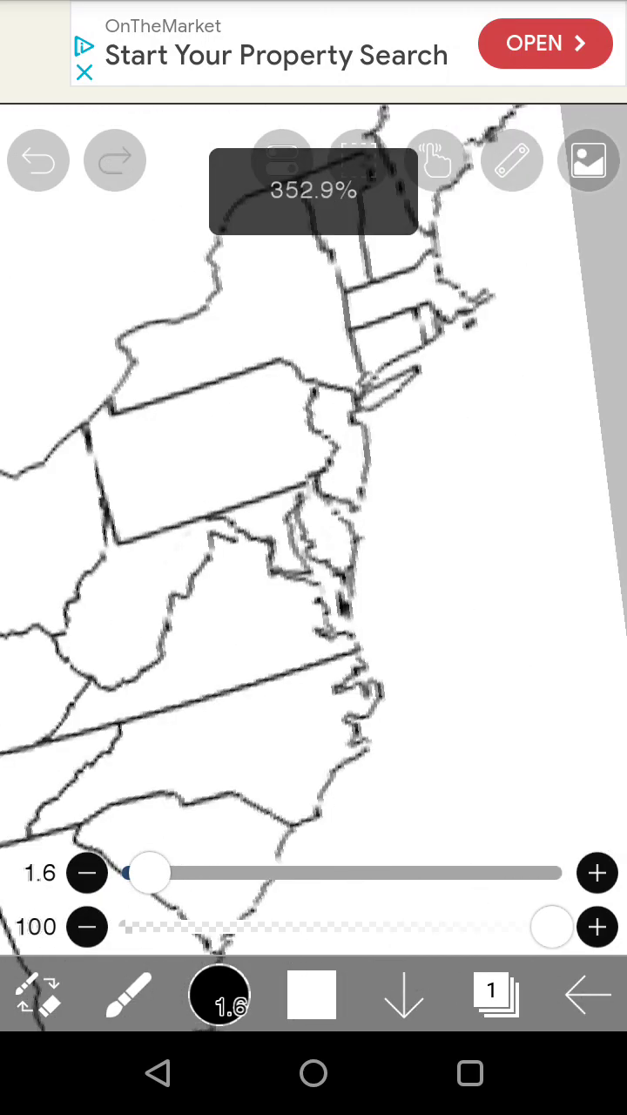
scroll(314, 487, up, 2)
scroll(313, 487, up, 2)
scroll(314, 487, up, 3)
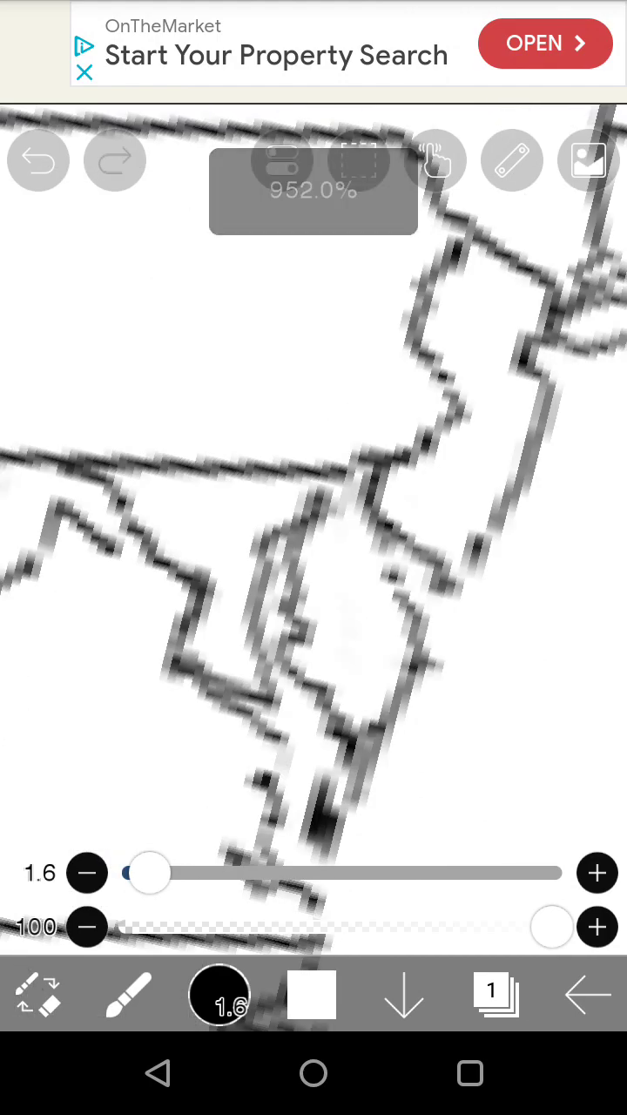
scroll(313, 488, down, 2)
scroll(313, 487, down, 2)
scroll(314, 488, down, 1)
scroll(314, 488, down, 1)
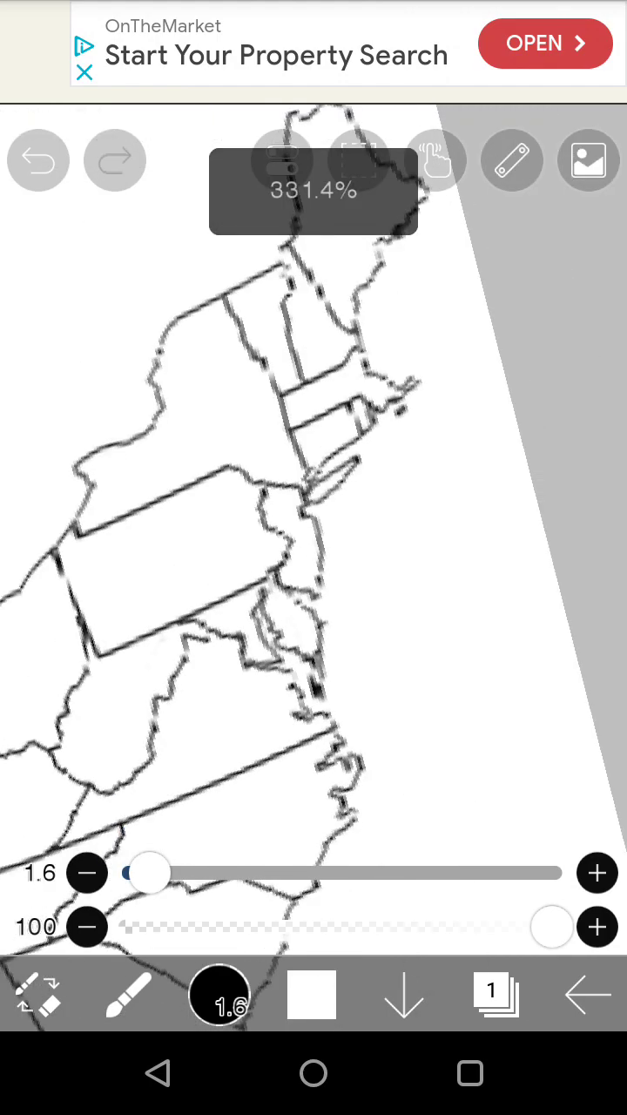
scroll(314, 487, up, 1)
scroll(314, 488, down, 2)
scroll(314, 488, up, 1)
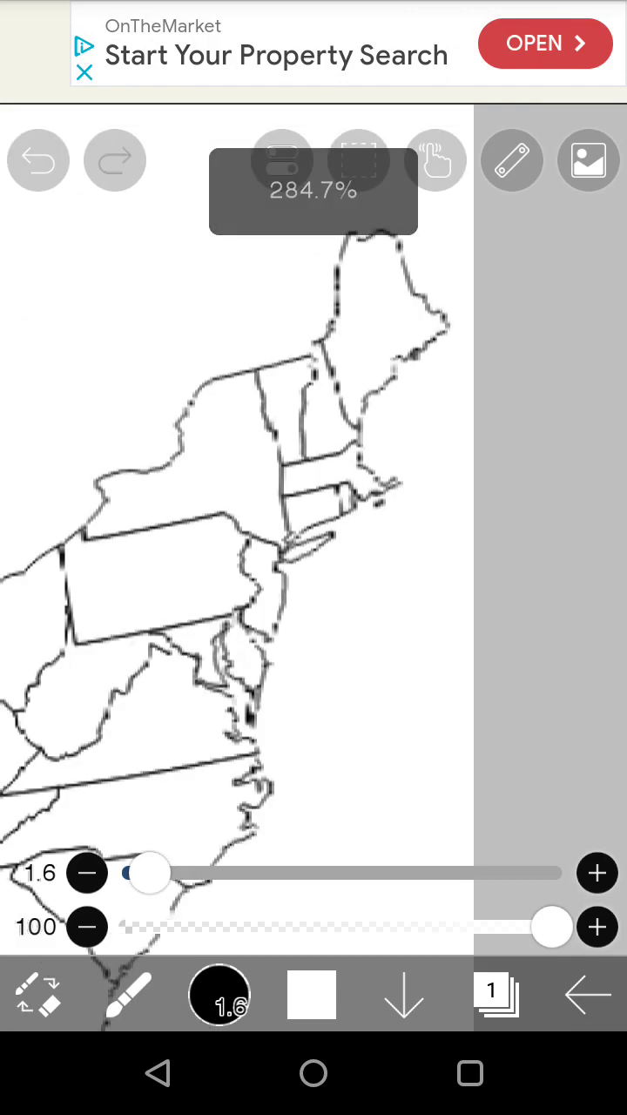
scroll(313, 487, up, 1)
scroll(314, 488, up, 2)
scroll(313, 487, up, 1)
scroll(313, 488, down, 2)
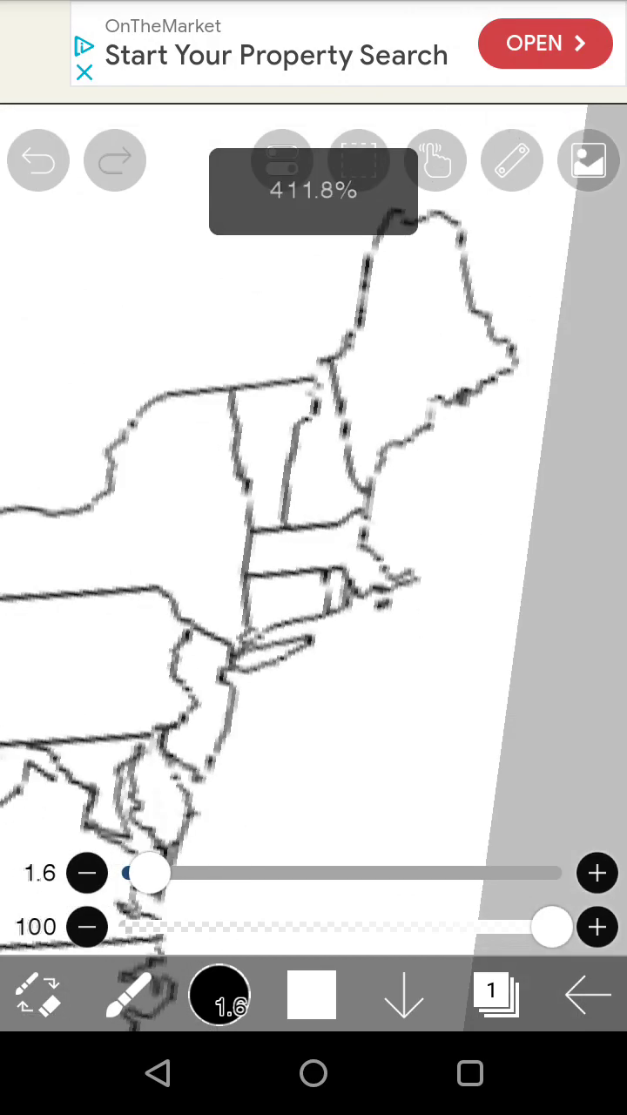
scroll(313, 488, up, 1)
scroll(313, 488, up, 1)
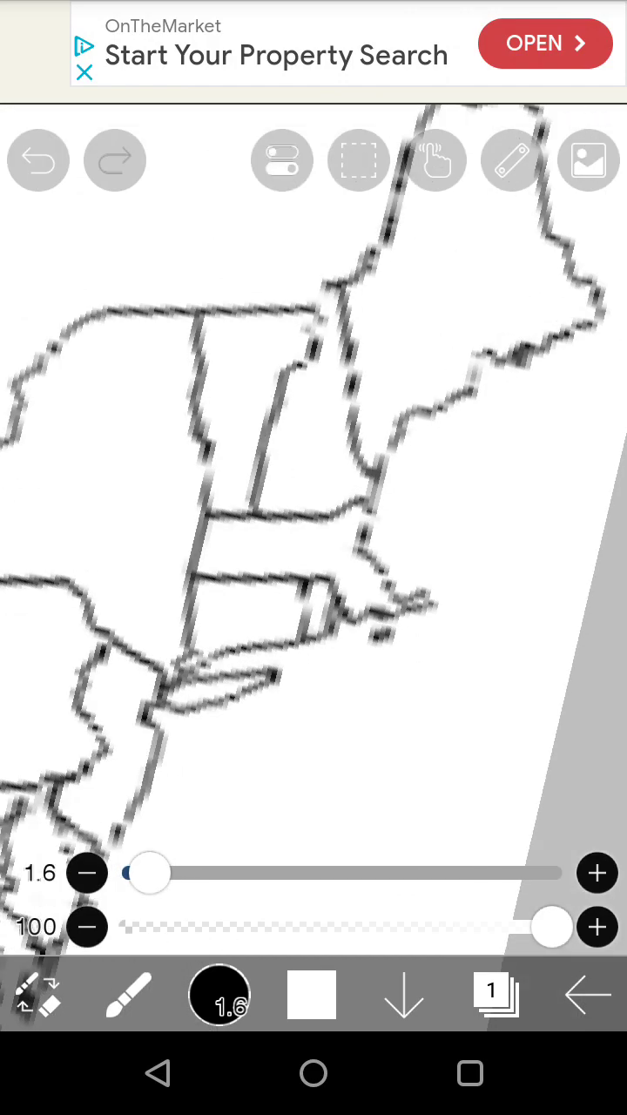
scroll(288, 627, up, 1)
scroll(288, 627, up, 2)
scroll(287, 627, up, 1)
scroll(314, 523, up, 1)
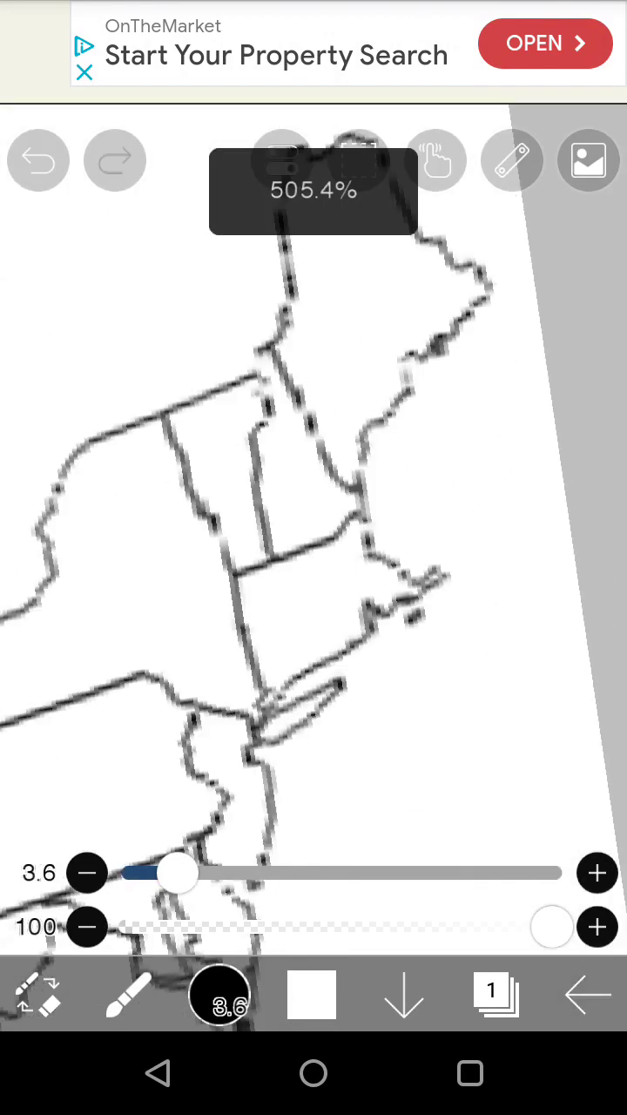
scroll(313, 522, up, 2)
scroll(314, 523, up, 2)
scroll(313, 523, down, 4)
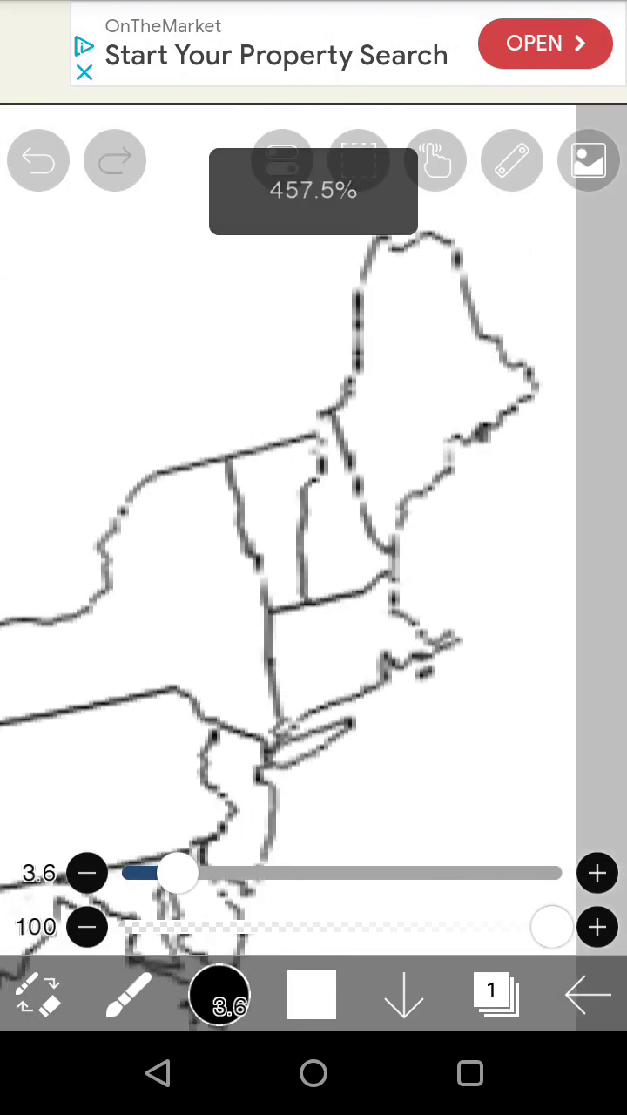
scroll(313, 523, up, 2)
scroll(313, 522, up, 2)
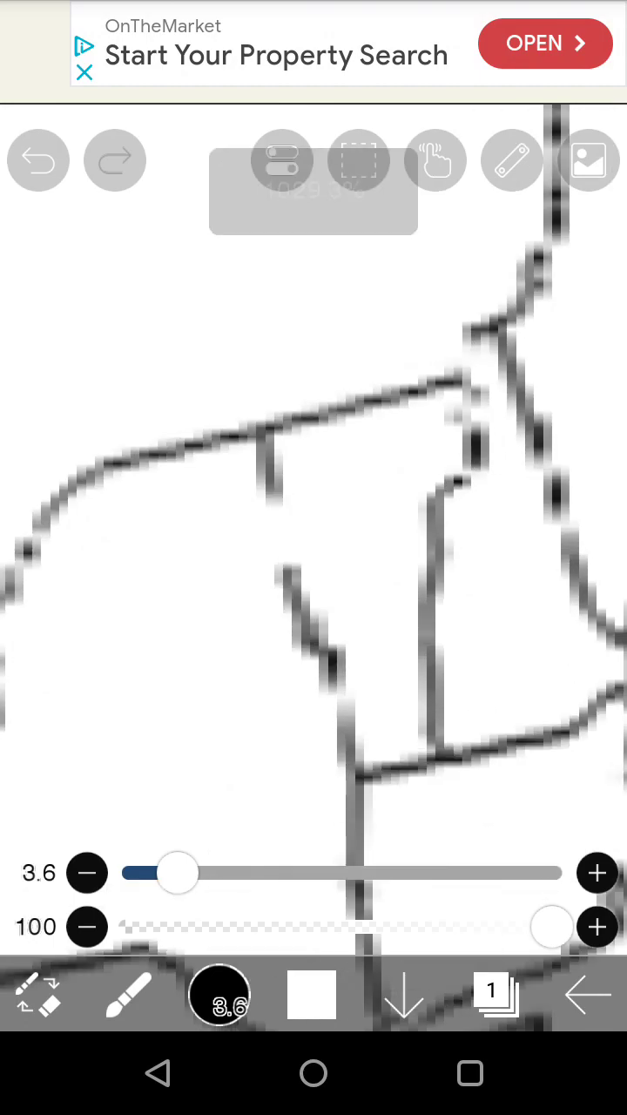
Erase the leftover vertical, diagonal and short stub strokes of the removed border.
mouse_move(270, 507)
mouse_down()
mouse_move(269, 438)
mouse_move(265, 442)
mouse_up()
mouse_move(283, 588)
mouse_down()
mouse_move(283, 562)
mouse_move(335, 662)
mouse_move(304, 627)
mouse_move(296, 597)
mouse_up()
mouse_move(322, 646)
mouse_down()
mouse_move(343, 695)
mouse_move(353, 758)
mouse_move(366, 776)
mouse_up()
drag(314, 652, 338, 655)
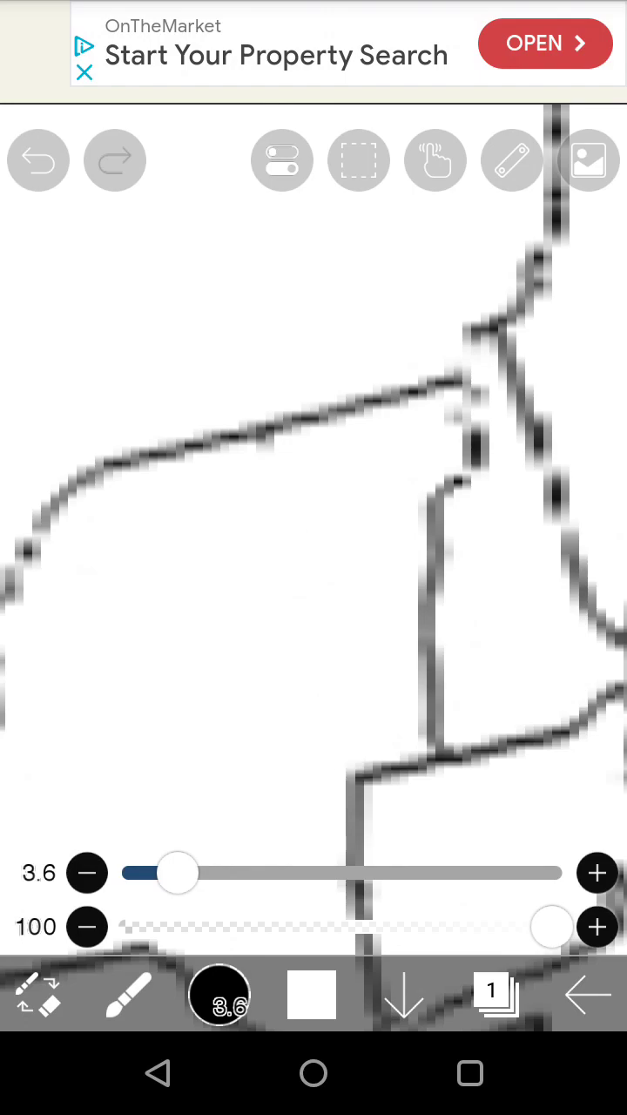
scroll(314, 479, down, 3)
scroll(313, 479, up, 1)
scroll(314, 479, up, 3)
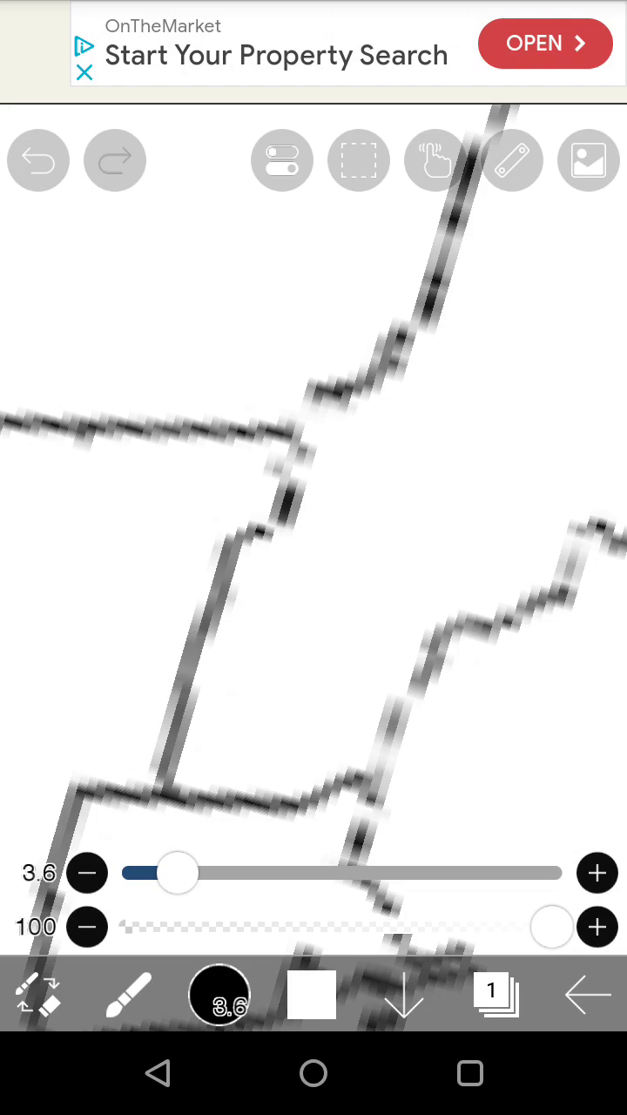
scroll(313, 522, down, 5)
scroll(313, 523, down, 5)
scroll(313, 610, down, 3)
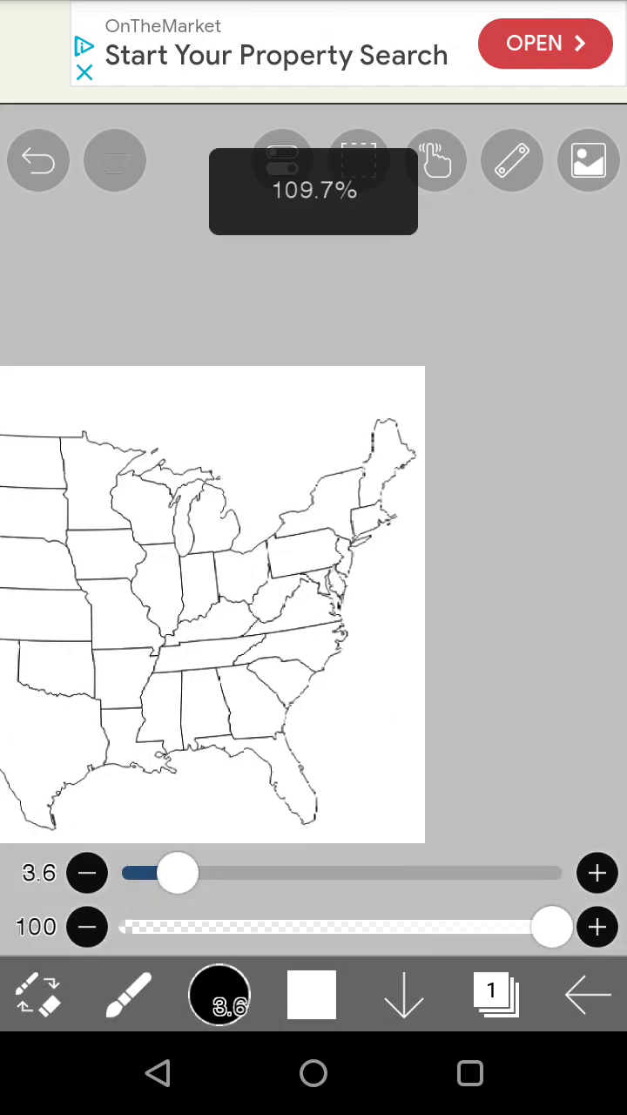
scroll(331, 522, up, 2)
scroll(331, 523, up, 2)
scroll(330, 522, up, 2)
scroll(331, 523, up, 2)
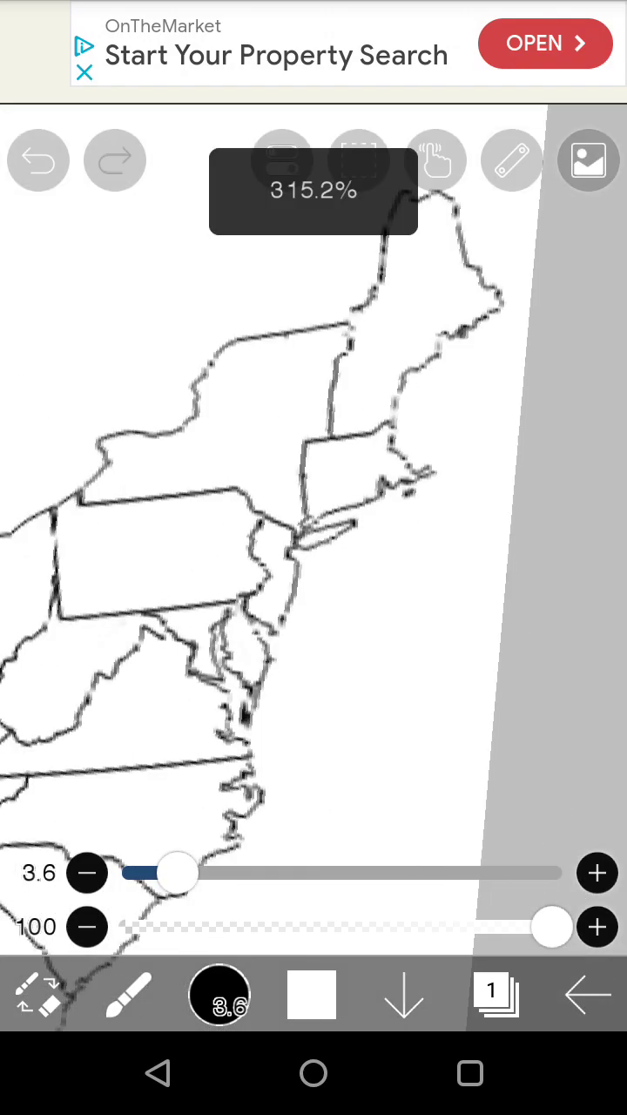
scroll(296, 532, up, 2)
scroll(296, 531, up, 2)
scroll(296, 531, up, 2)
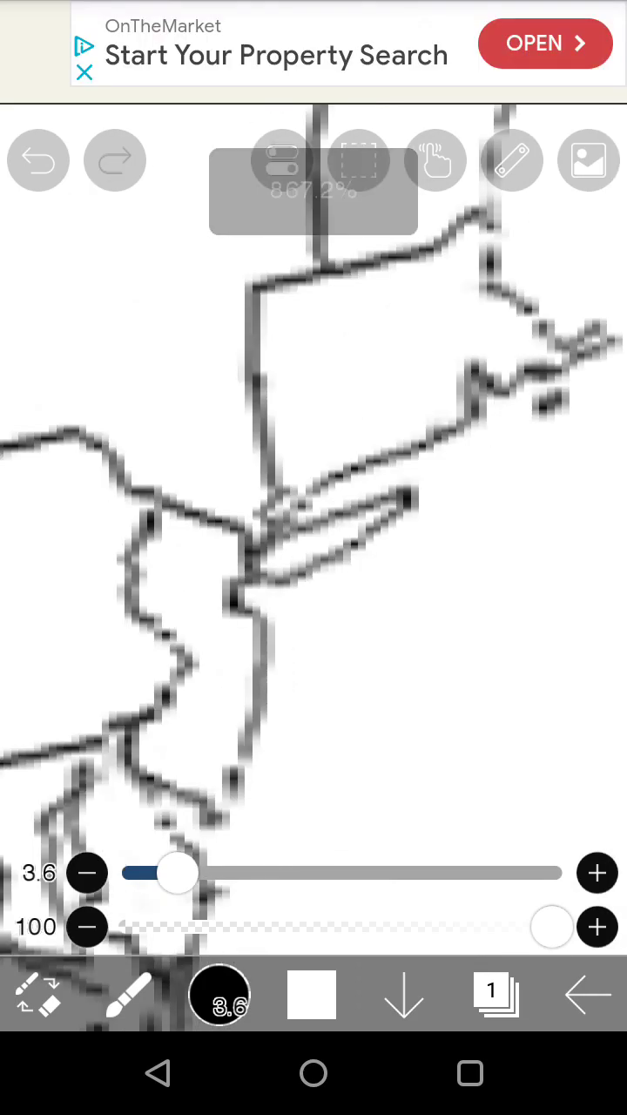
scroll(261, 522, up, 2)
scroll(261, 522, up, 2)
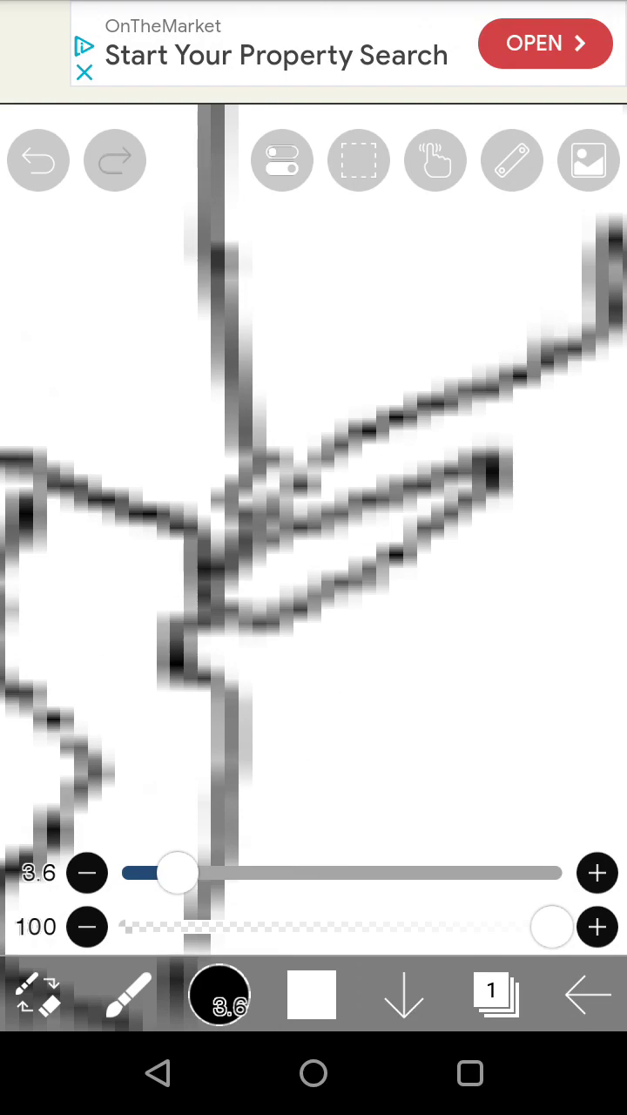
scroll(313, 522, down, 2)
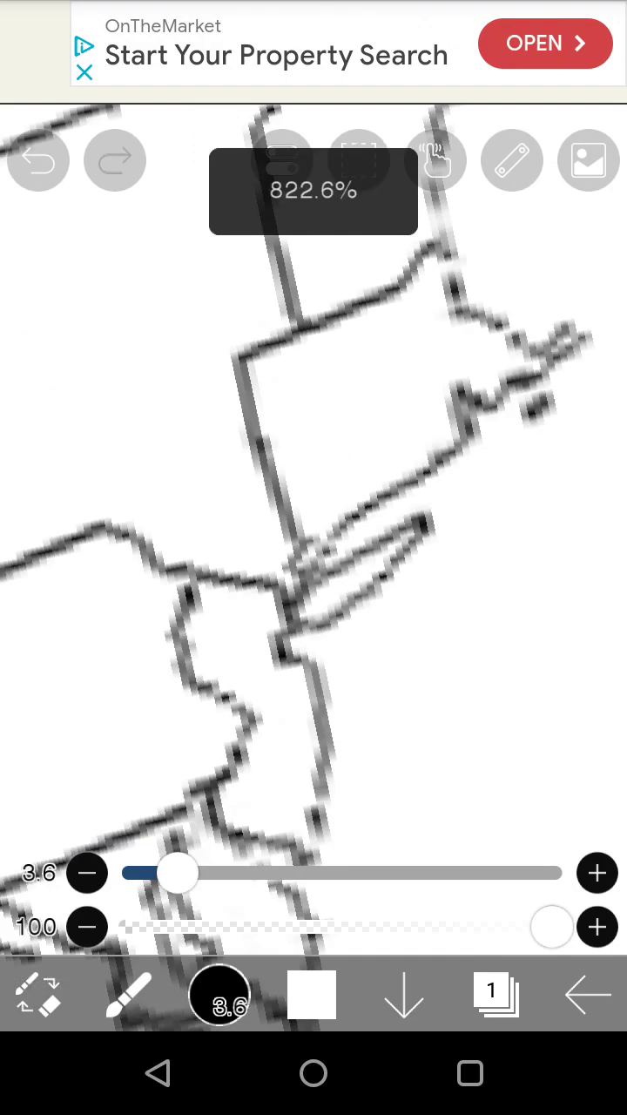
scroll(314, 523, down, 1)
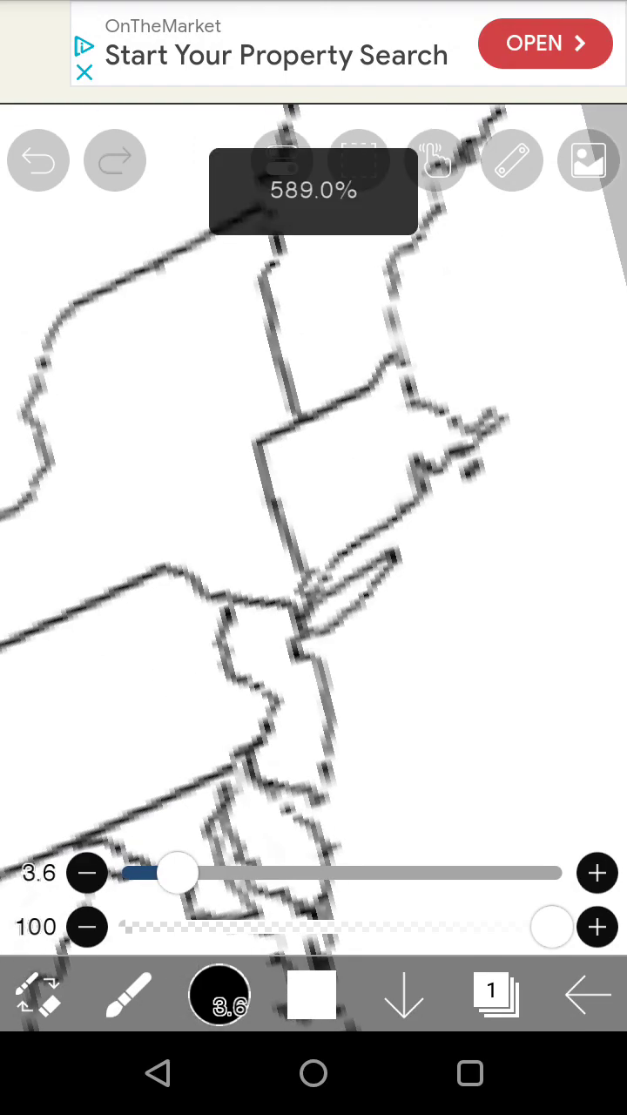
scroll(314, 523, up, 2)
scroll(314, 523, down, 2)
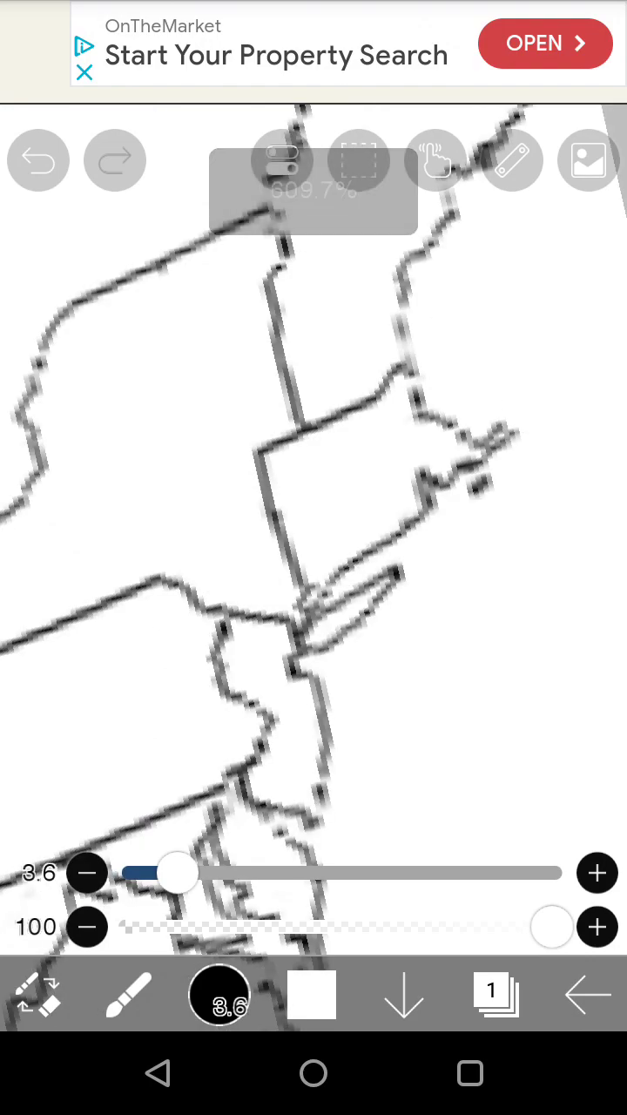
scroll(313, 522, down, 2)
scroll(314, 522, down, 2)
scroll(314, 523, down, 1)
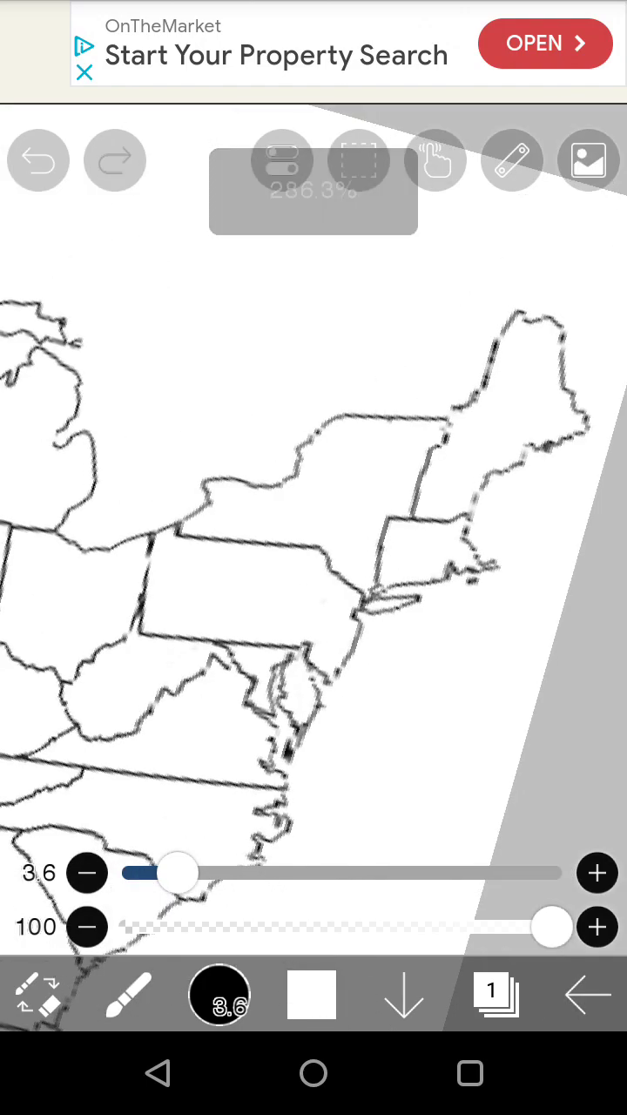
scroll(314, 523, up, 3)
scroll(314, 522, down, 2)
scroll(313, 523, down, 2)
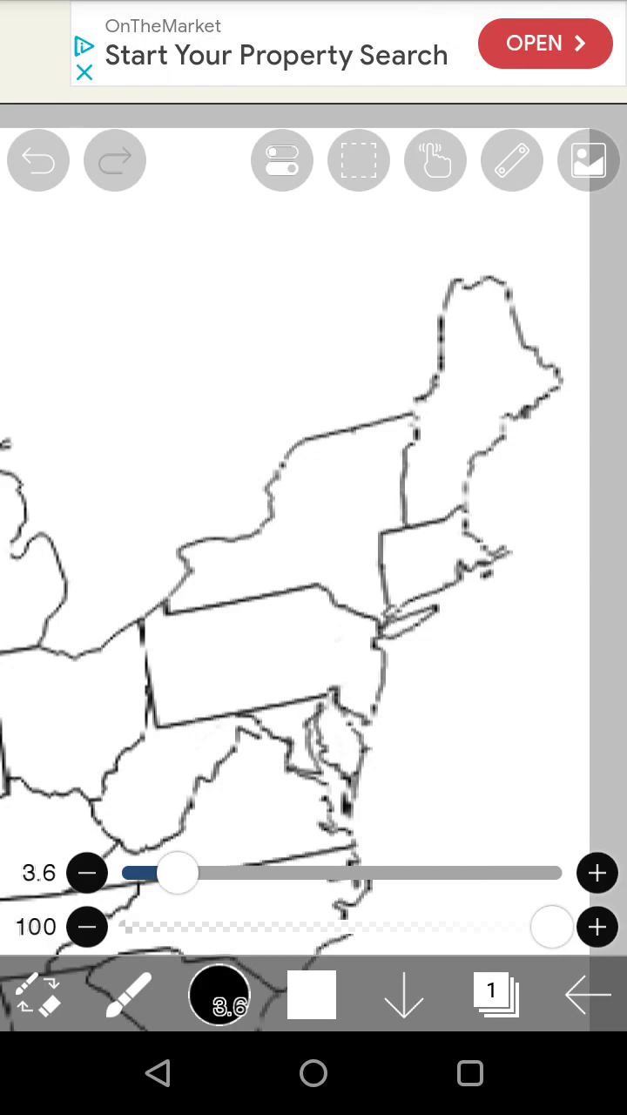
scroll(313, 488, down, 3)
scroll(313, 487, up, 3)
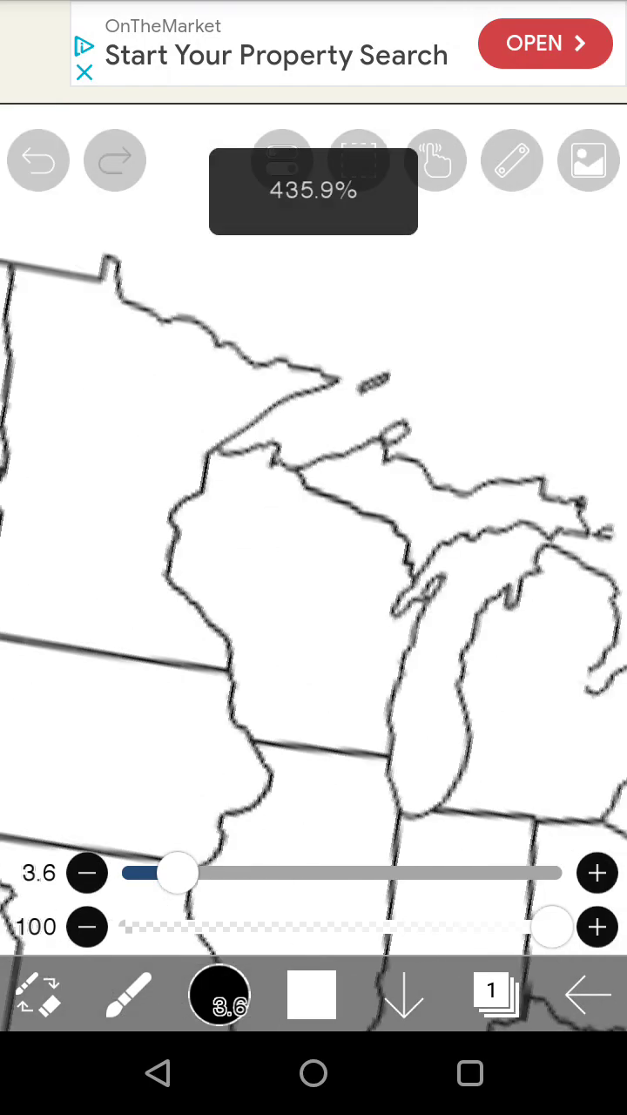
scroll(314, 488, up, 2)
scroll(314, 487, up, 2)
scroll(314, 488, up, 2)
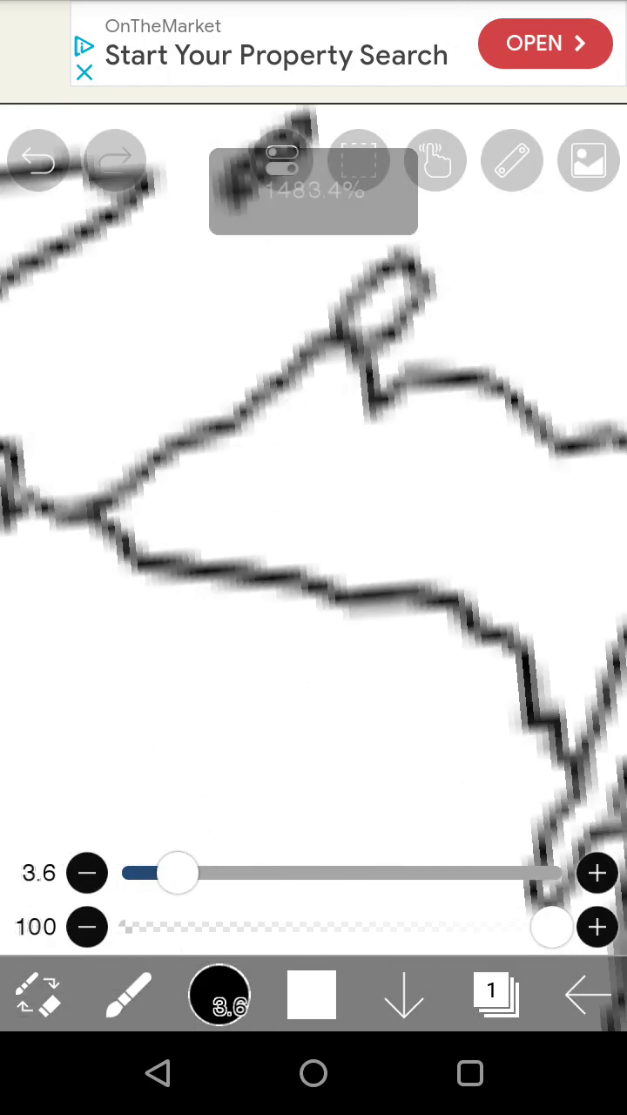
Erase the Wisconsin–Upper Peninsula border line in two swipes.
mouse_move(293, 579)
mouse_down()
mouse_move(140, 558)
mouse_move(87, 522)
mouse_up()
mouse_move(235, 575)
mouse_down()
mouse_move(348, 592)
mouse_move(470, 631)
mouse_move(522, 666)
mouse_move(557, 731)
mouse_move(592, 749)
mouse_up()
scroll(313, 488, down, 5)
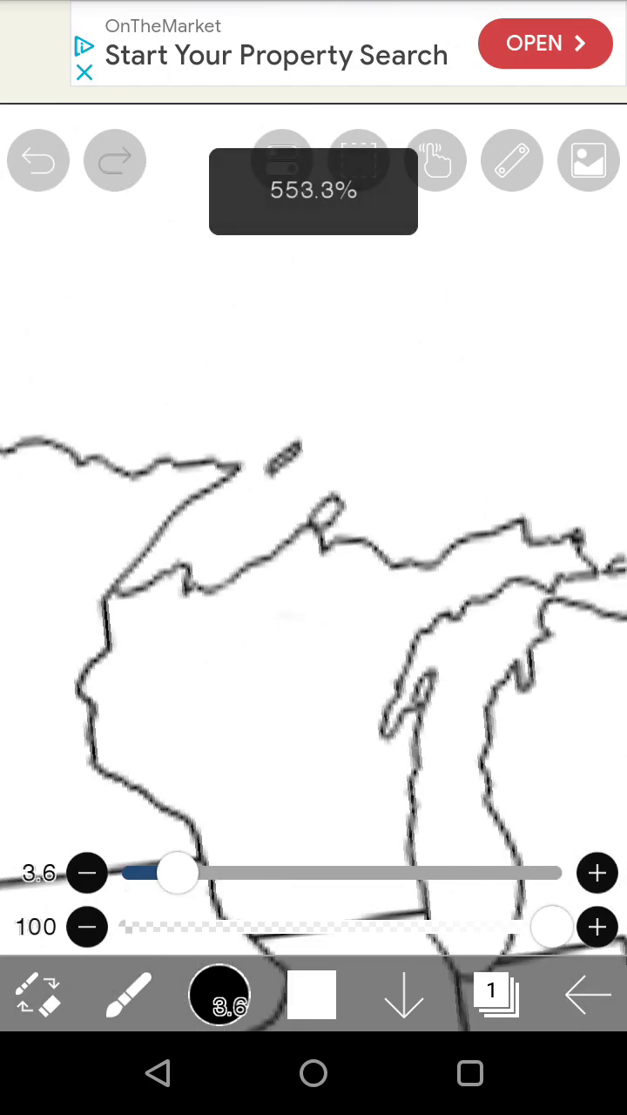
scroll(314, 488, down, 2)
scroll(313, 488, down, 2)
scroll(313, 488, up, 1)
scroll(313, 558, up, 2)
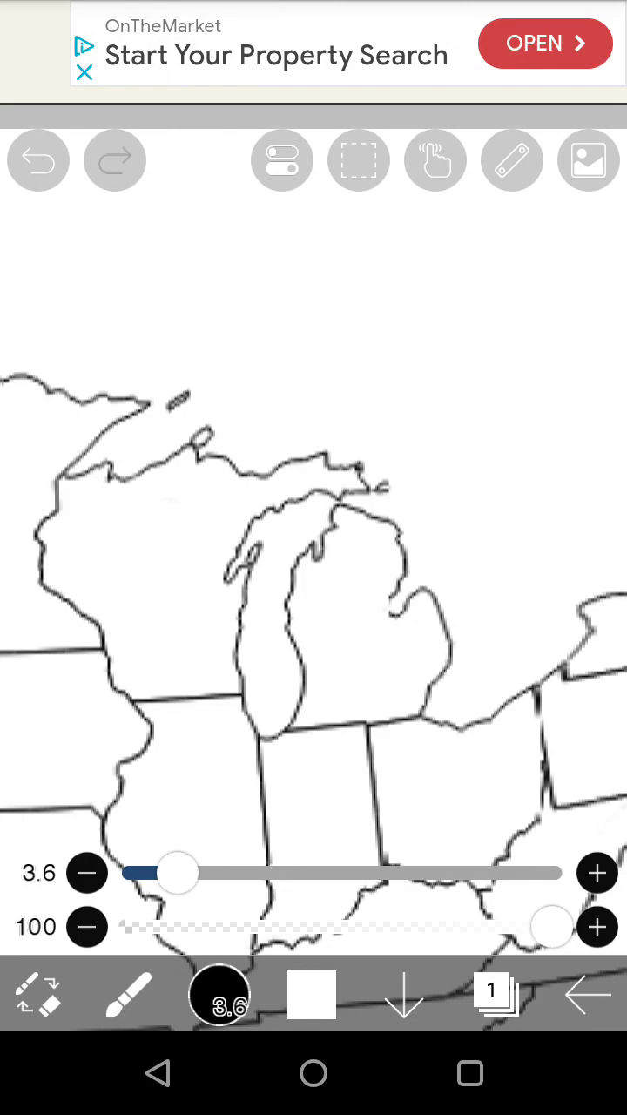
scroll(313, 557, down, 5)
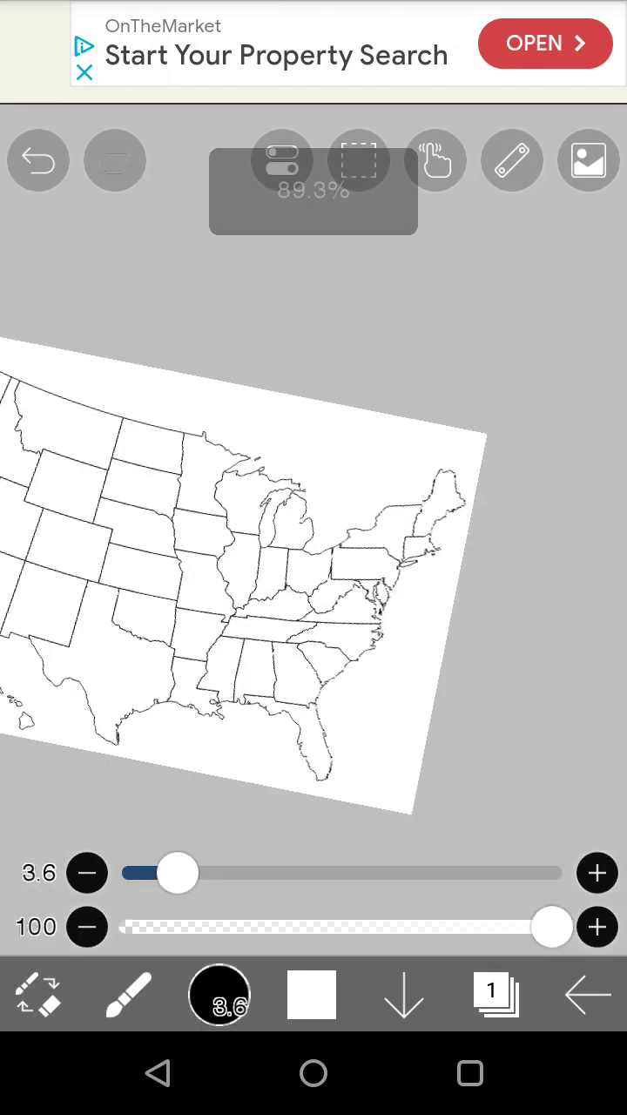
scroll(313, 558, down, 1)
scroll(227, 592, down, 2)
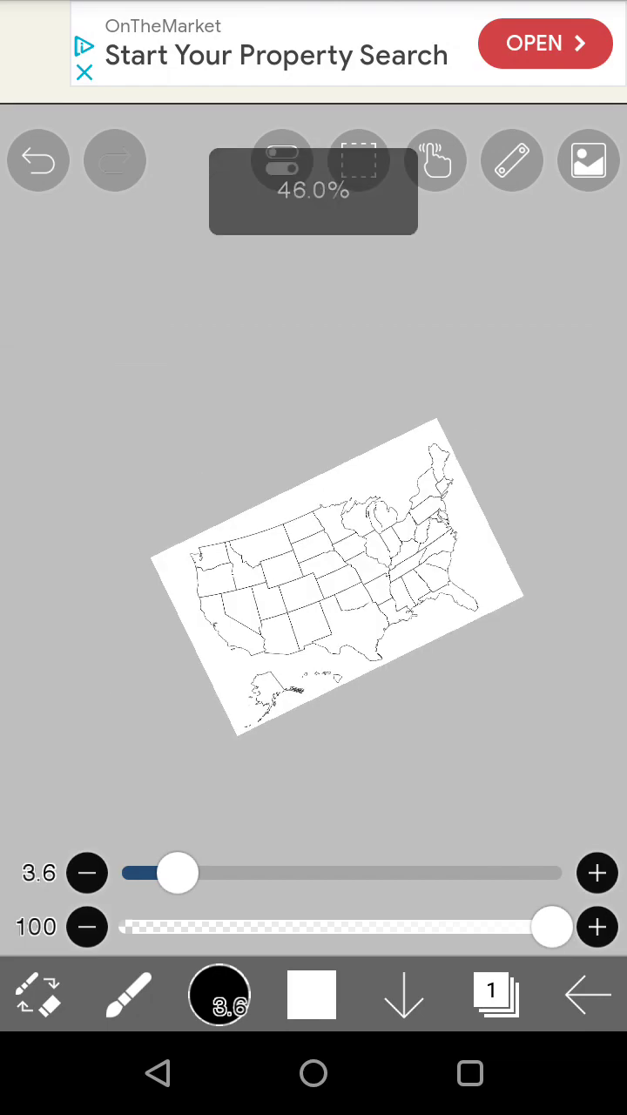
scroll(314, 557, up, 4)
scroll(375, 366, up, 2)
scroll(374, 366, down, 1)
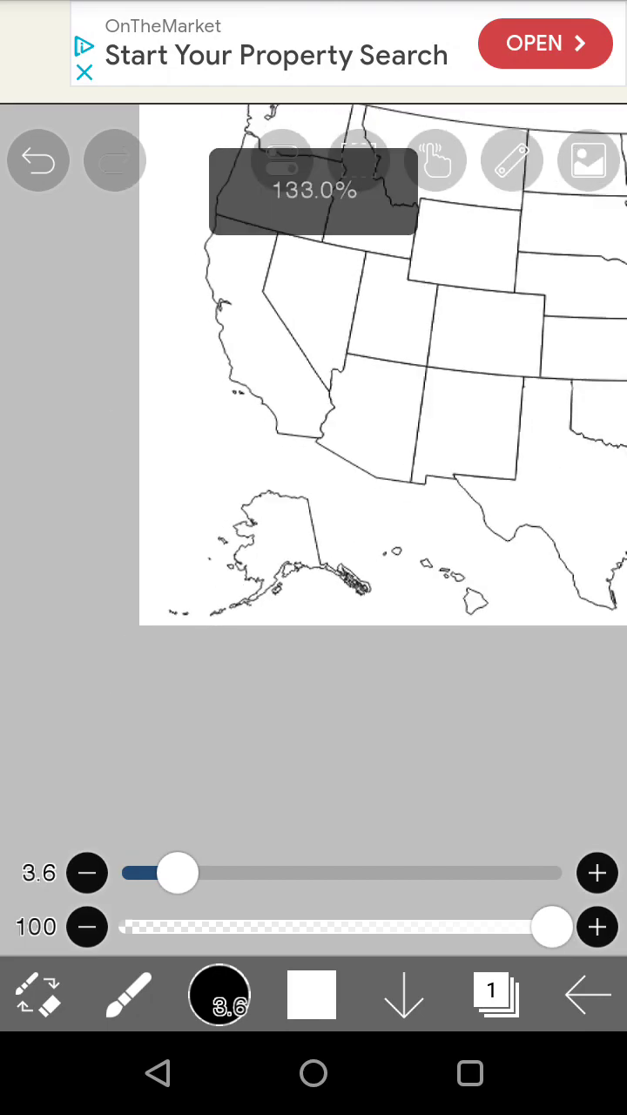
scroll(375, 365, down, 2)
scroll(374, 366, up, 3)
scroll(313, 374, up, 2)
scroll(314, 375, down, 3)
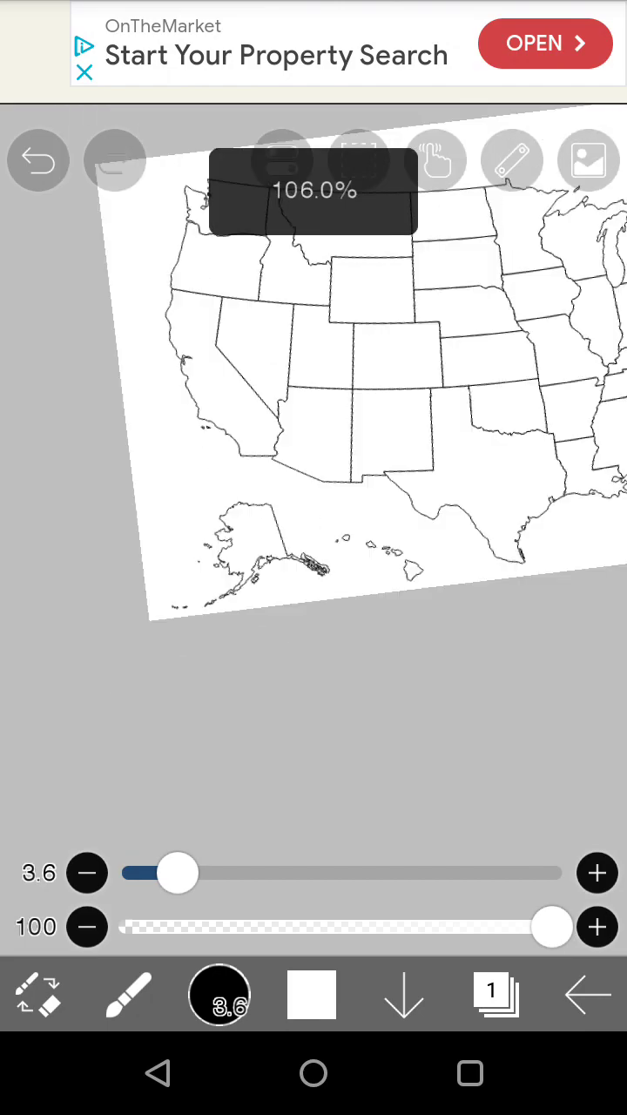
scroll(314, 375, up, 2)
scroll(314, 374, up, 1)
scroll(313, 374, down, 1)
scroll(314, 375, down, 1)
scroll(314, 374, up, 3)
scroll(313, 375, down, 2)
scroll(313, 374, up, 2)
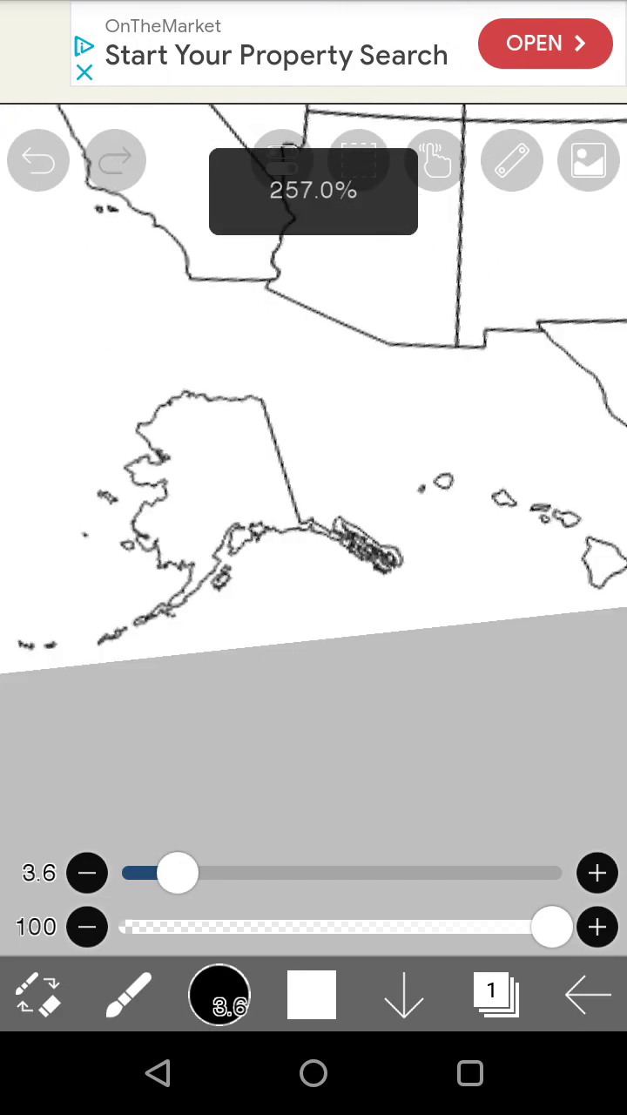
scroll(314, 375, down, 2)
scroll(314, 374, down, 2)
scroll(313, 435, up, 2)
scroll(314, 435, down, 2)
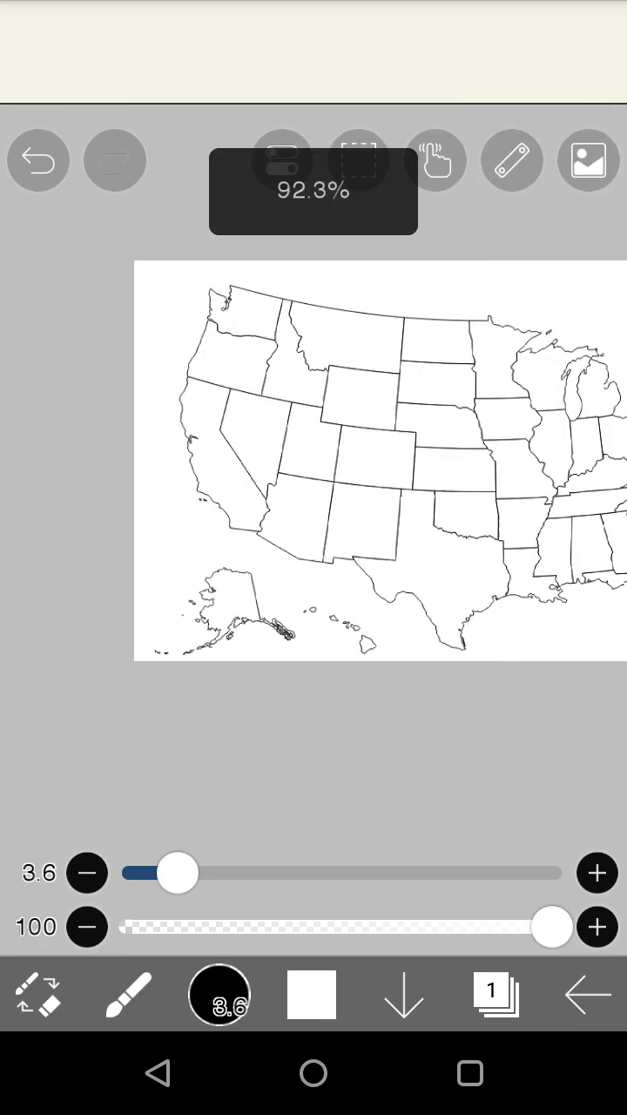
scroll(313, 435, up, 1)
scroll(314, 436, up, 3)
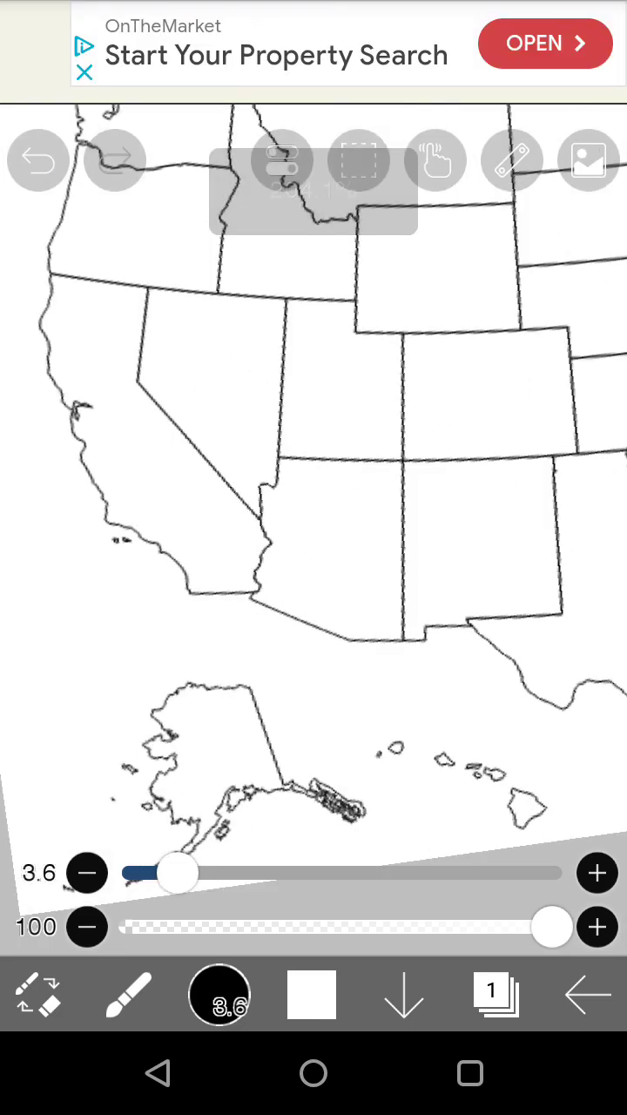
scroll(313, 435, down, 2)
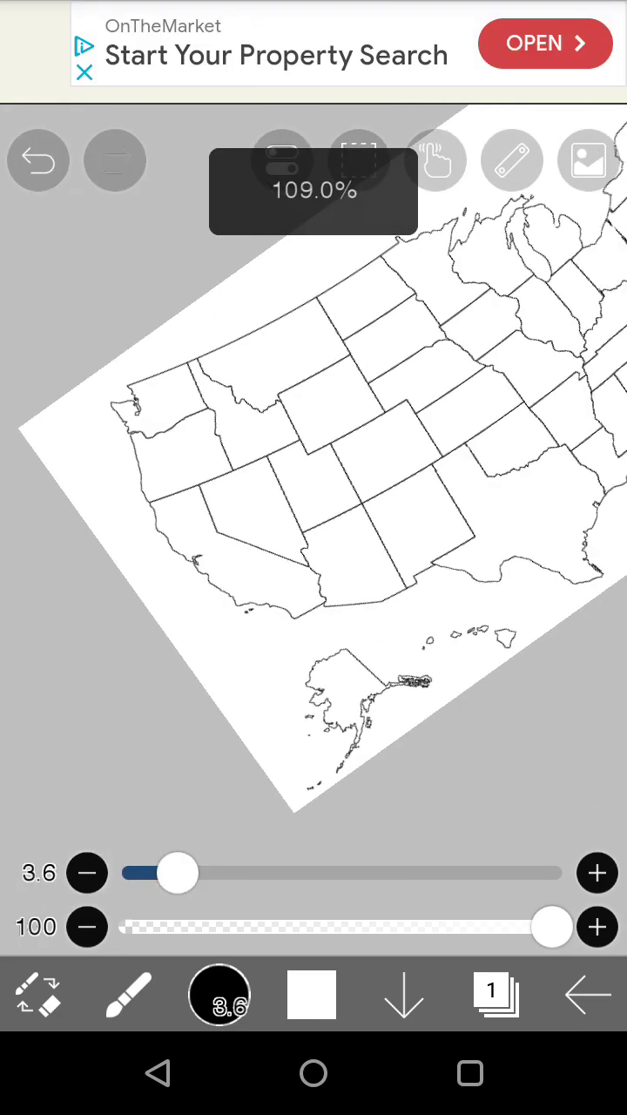
scroll(313, 462, down, 2)
scroll(313, 462, down, 2)
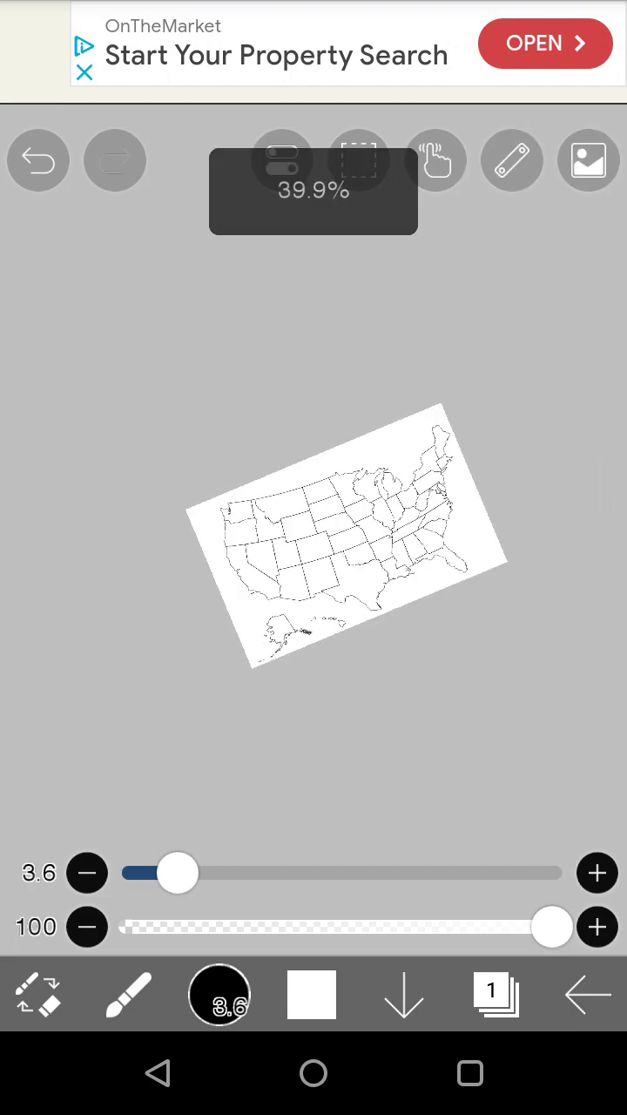
scroll(314, 462, up, 3)
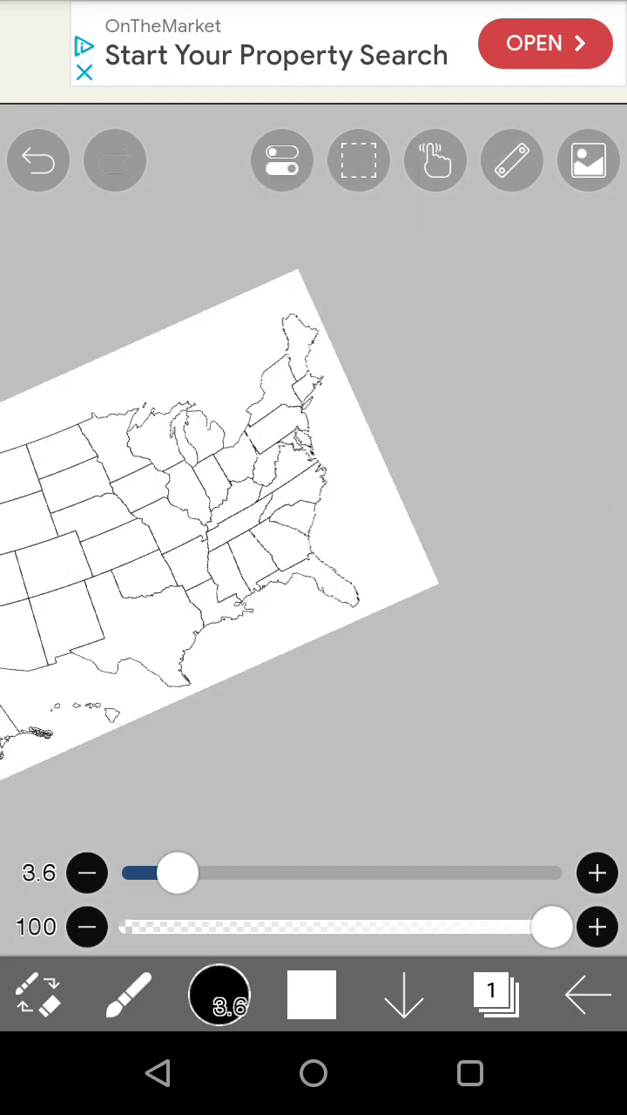
scroll(313, 487, down, 1)
scroll(313, 488, down, 2)
scroll(313, 487, up, 2)
scroll(314, 488, down, 1)
scroll(314, 435, up, 1)
scroll(313, 436, up, 1)
scroll(314, 435, up, 4)
scroll(314, 436, up, 1)
scroll(313, 435, up, 2)
scroll(313, 435, up, 2)
scroll(313, 435, up, 2)
scroll(313, 436, down, 2)
scroll(314, 435, up, 3)
scroll(313, 435, down, 4)
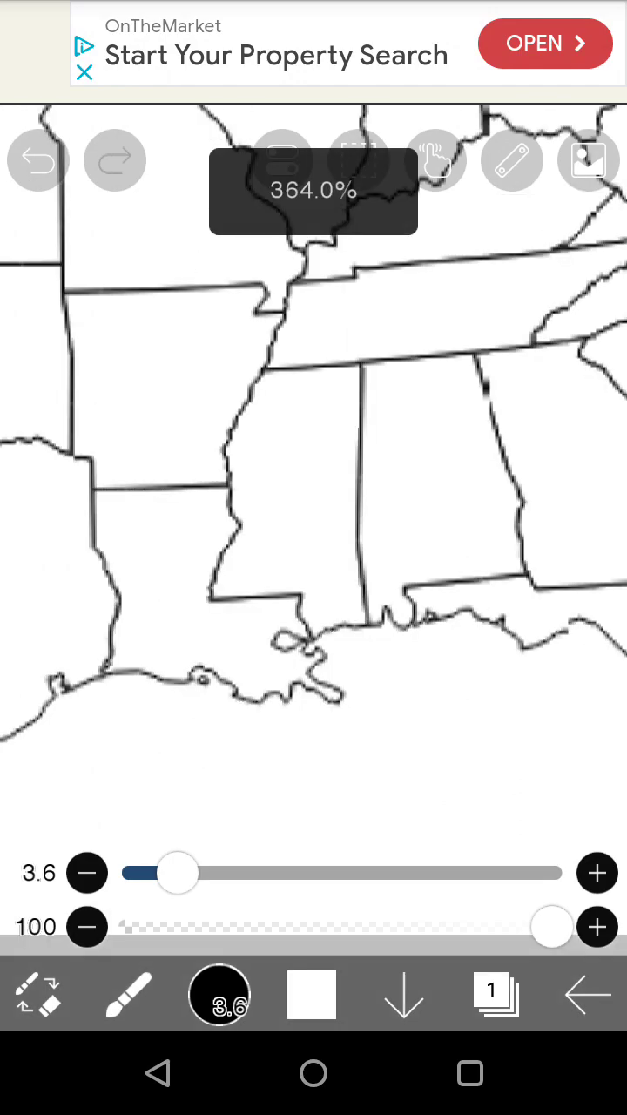
scroll(313, 436, up, 1)
scroll(314, 436, up, 3)
scroll(313, 435, up, 1)
scroll(313, 435, down, 1)
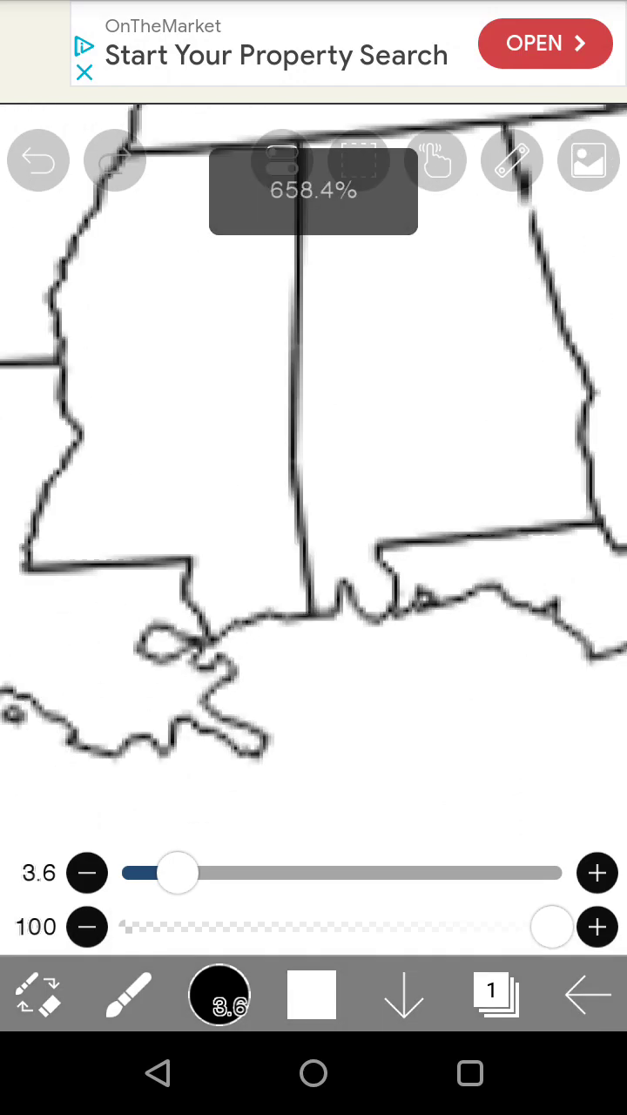
scroll(314, 435, down, 2)
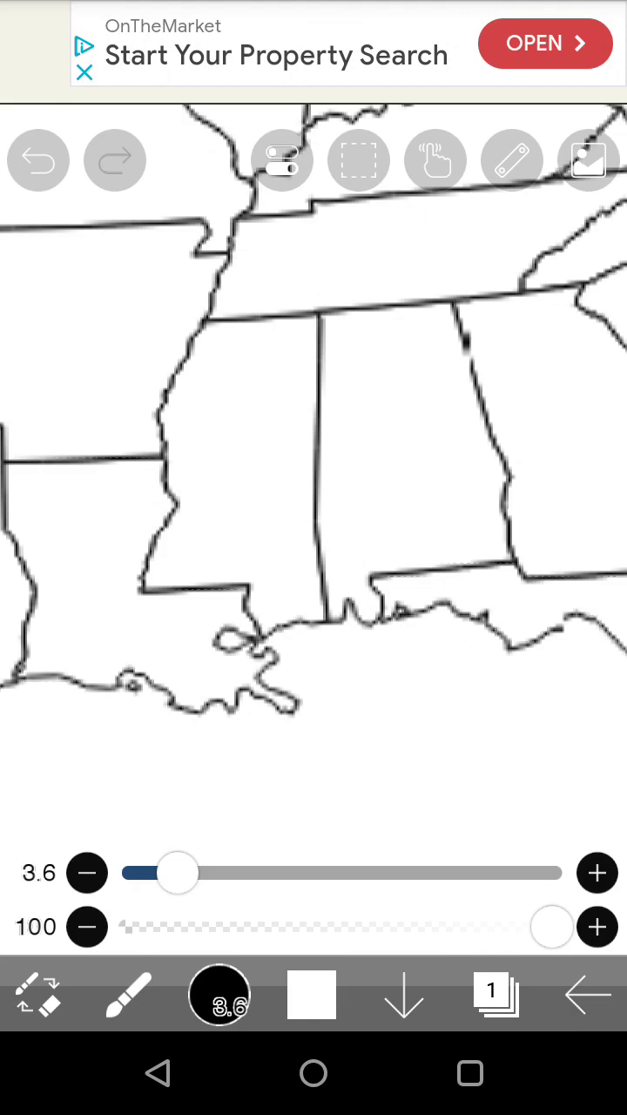
scroll(383, 601, up, 5)
scroll(382, 600, up, 2)
scroll(382, 601, up, 1)
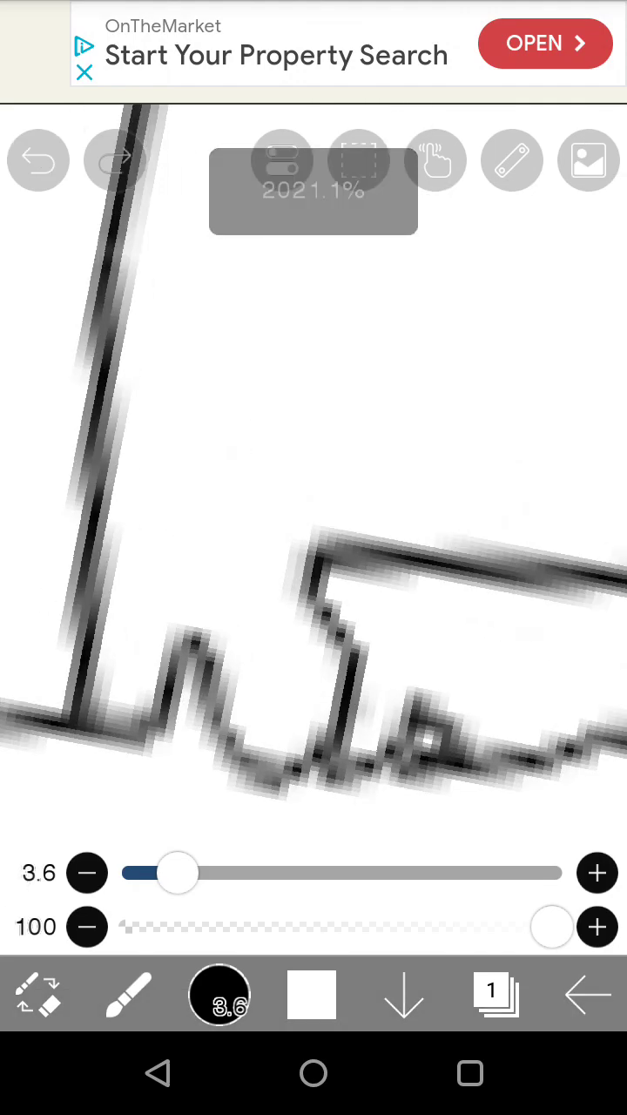
Choose black as the drawing colour.
click(311, 993)
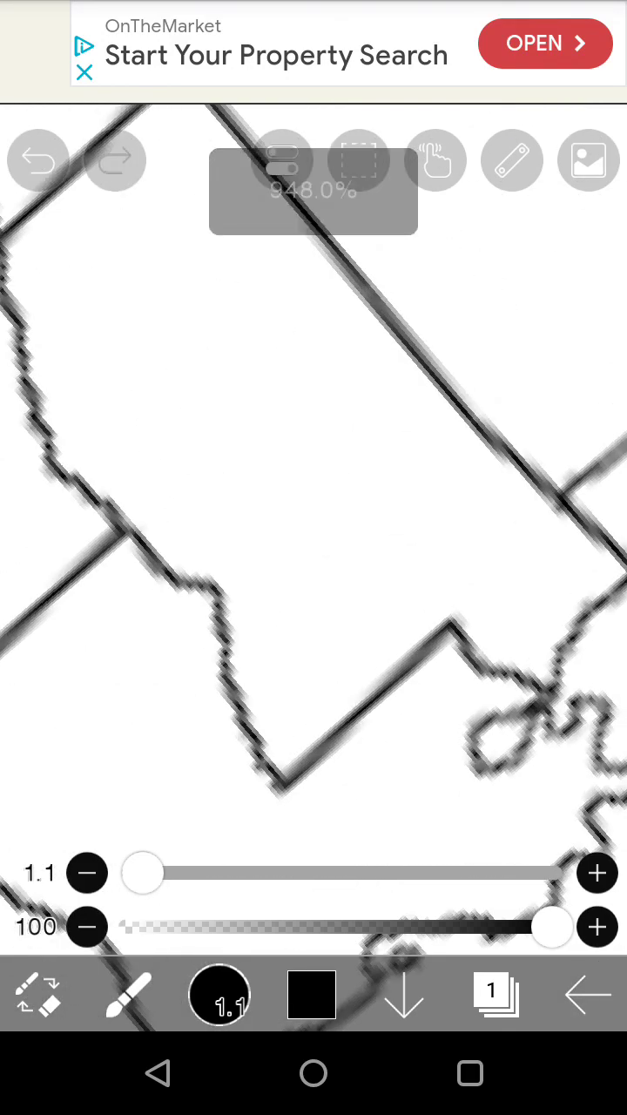
Switch to white at brush size 4.5 and cover the stray black strokes near Louisiana.
mouse_move(131, 527)
mouse_down()
mouse_move(174, 497)
mouse_move(368, 527)
mouse_move(511, 566)
mouse_move(549, 514)
mouse_up()
scroll(314, 522, down, 3)
scroll(314, 522, up, 3)
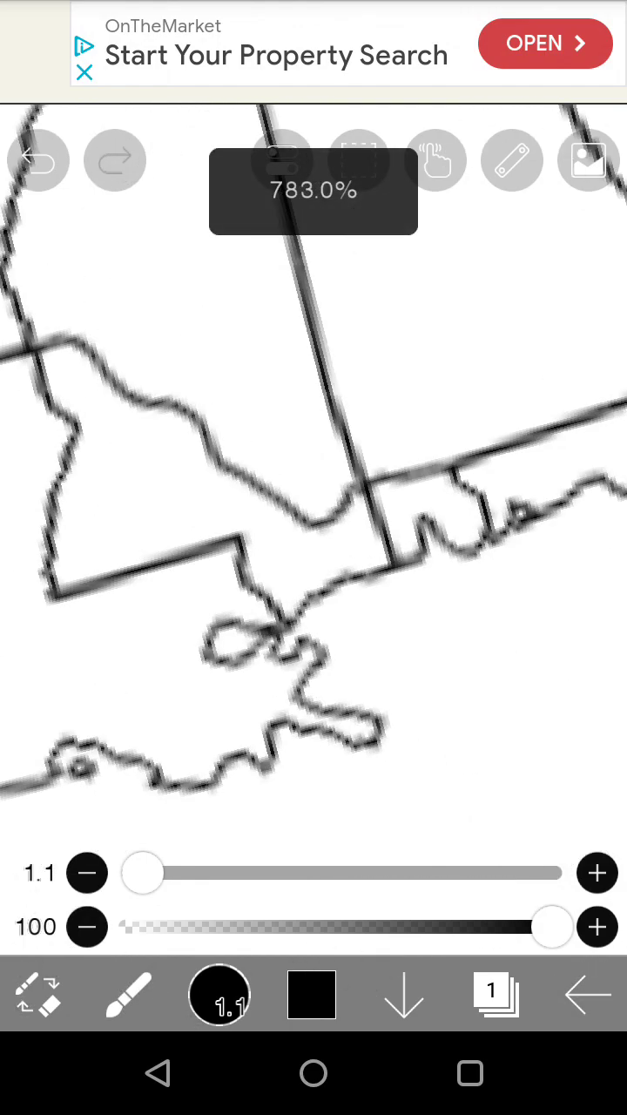
scroll(313, 522, up, 2)
click(38, 159)
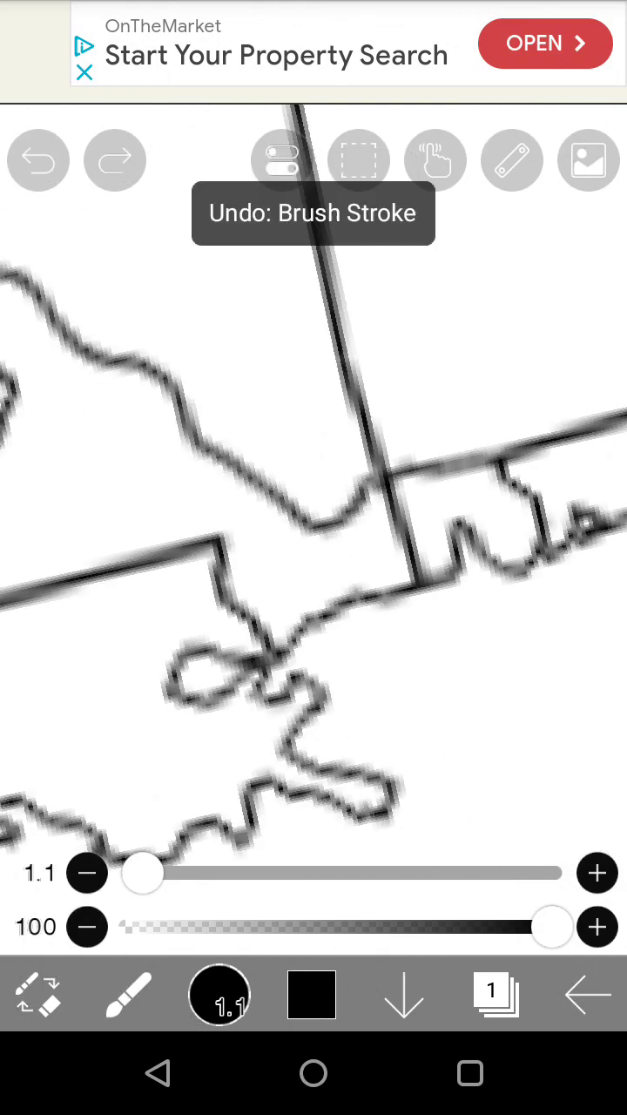
scroll(314, 487, down, 3)
scroll(314, 487, down, 2)
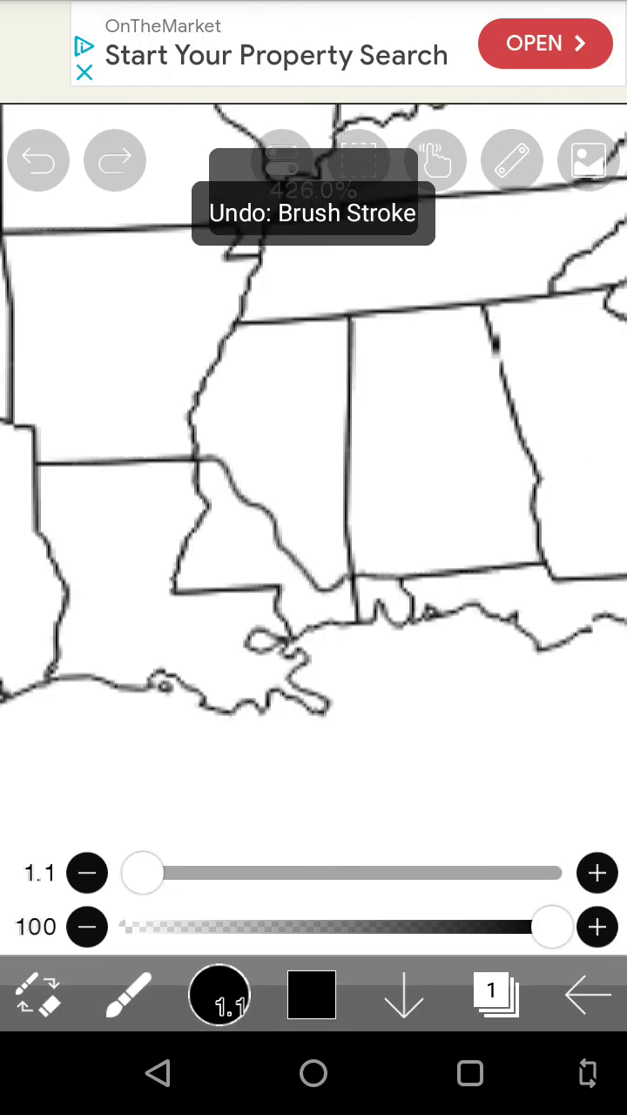
click(204, 642)
drag(141, 873, 187, 873)
scroll(210, 653, up, 3)
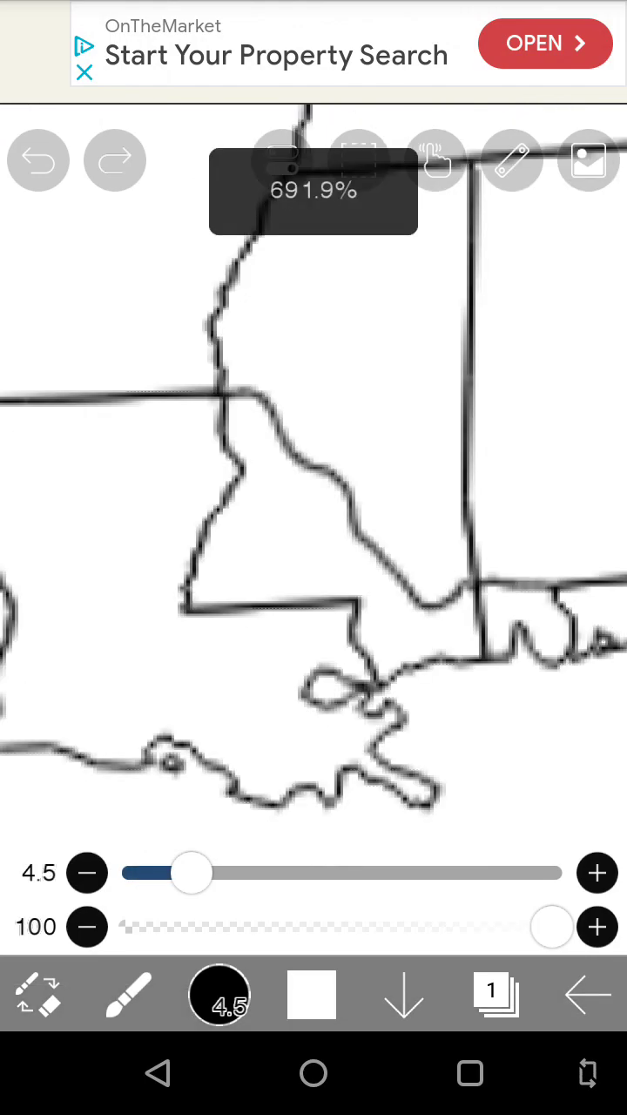
scroll(209, 653, up, 2)
mouse_move(210, 653)
mouse_down()
mouse_move(423, 644)
mouse_move(461, 652)
mouse_move(473, 719)
mouse_move(458, 629)
mouse_up()
drag(167, 555, 252, 477)
mouse_move(252, 477)
mouse_down()
mouse_move(194, 587)
mouse_move(262, 388)
mouse_move(290, 409)
mouse_move(260, 536)
mouse_up()
scroll(313, 392, down, 5)
scroll(313, 392, down, 1)
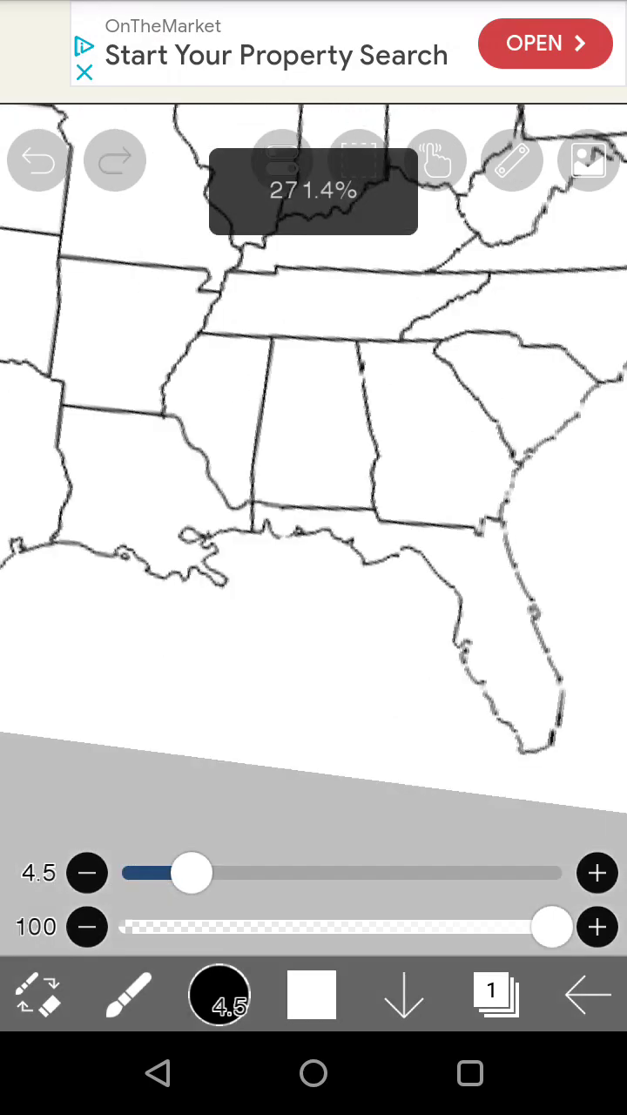
scroll(313, 435, down, 1)
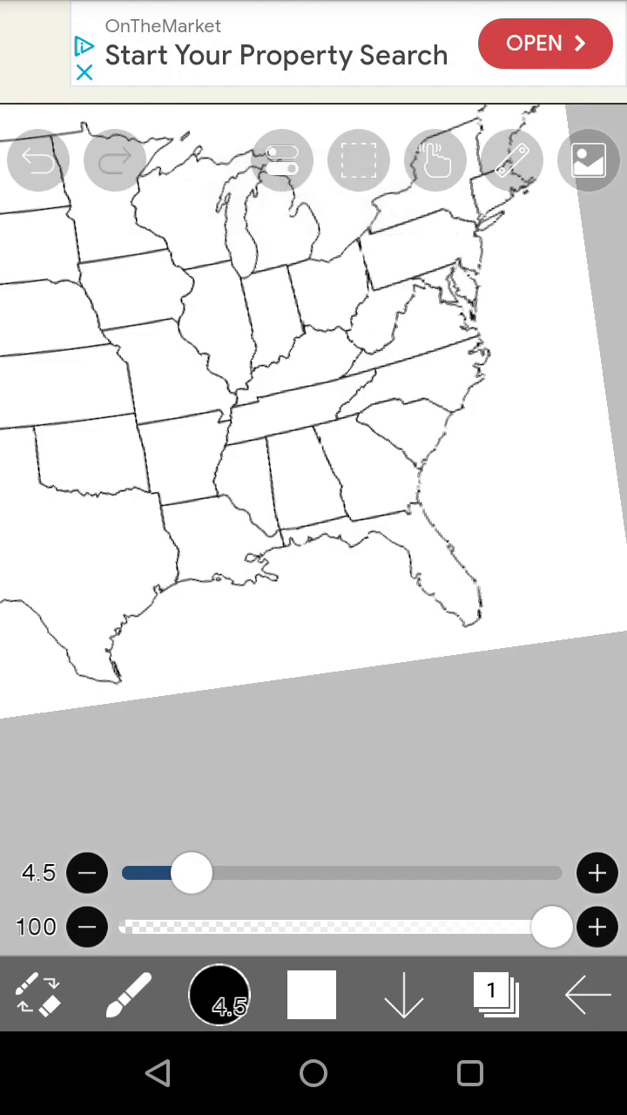
scroll(314, 435, up, 2)
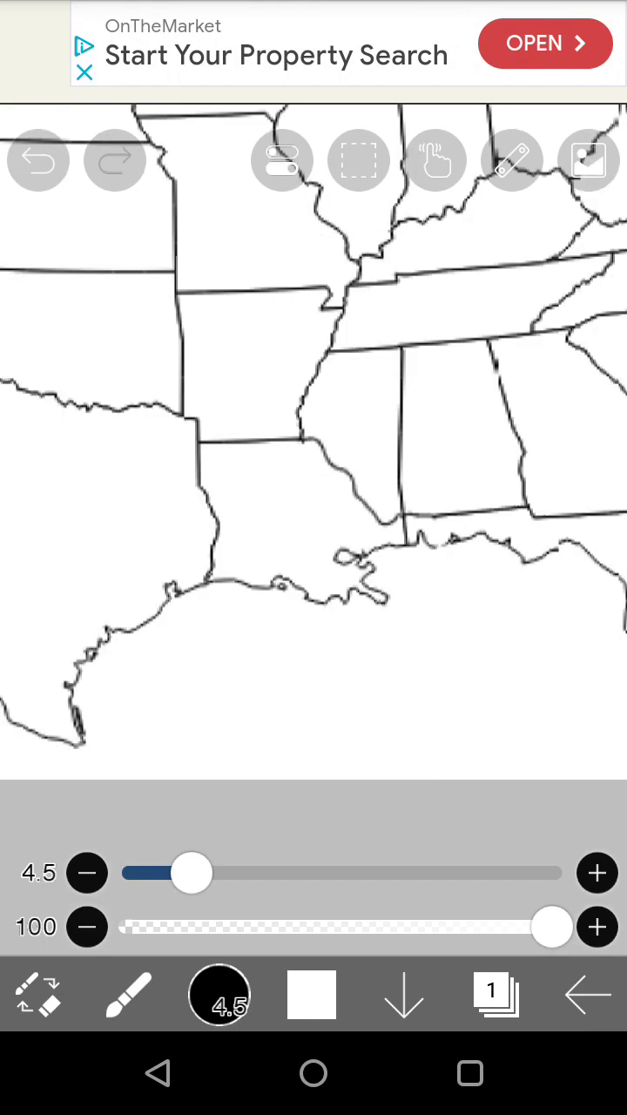
scroll(314, 435, down, 3)
scroll(313, 435, up, 2)
scroll(314, 435, up, 2)
scroll(314, 435, down, 3)
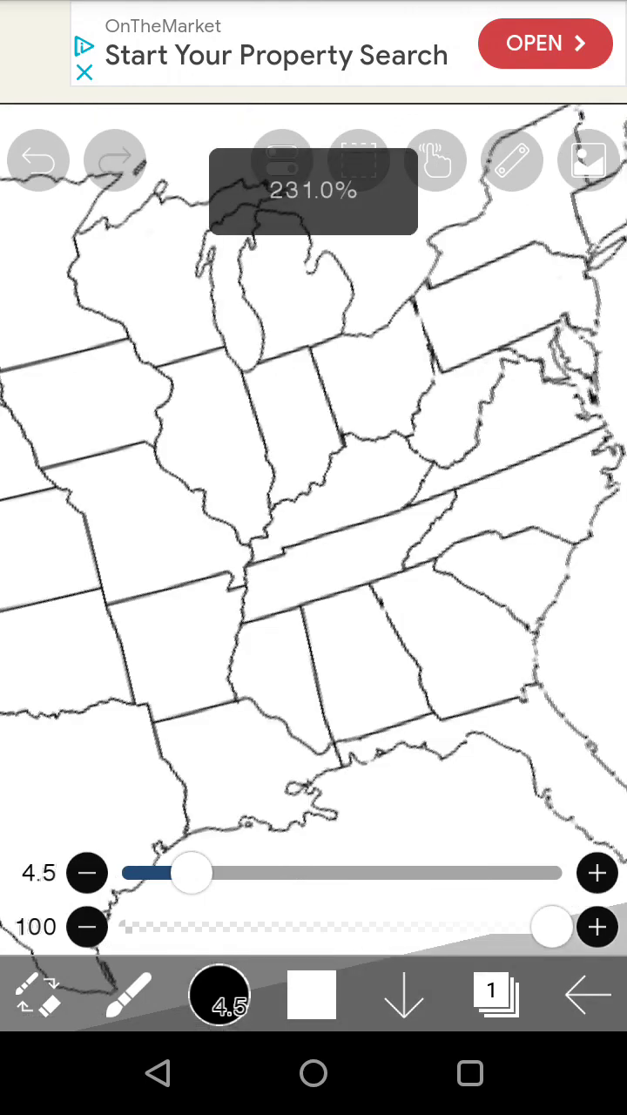
scroll(313, 435, down, 2)
scroll(314, 436, up, 2)
scroll(313, 435, up, 1)
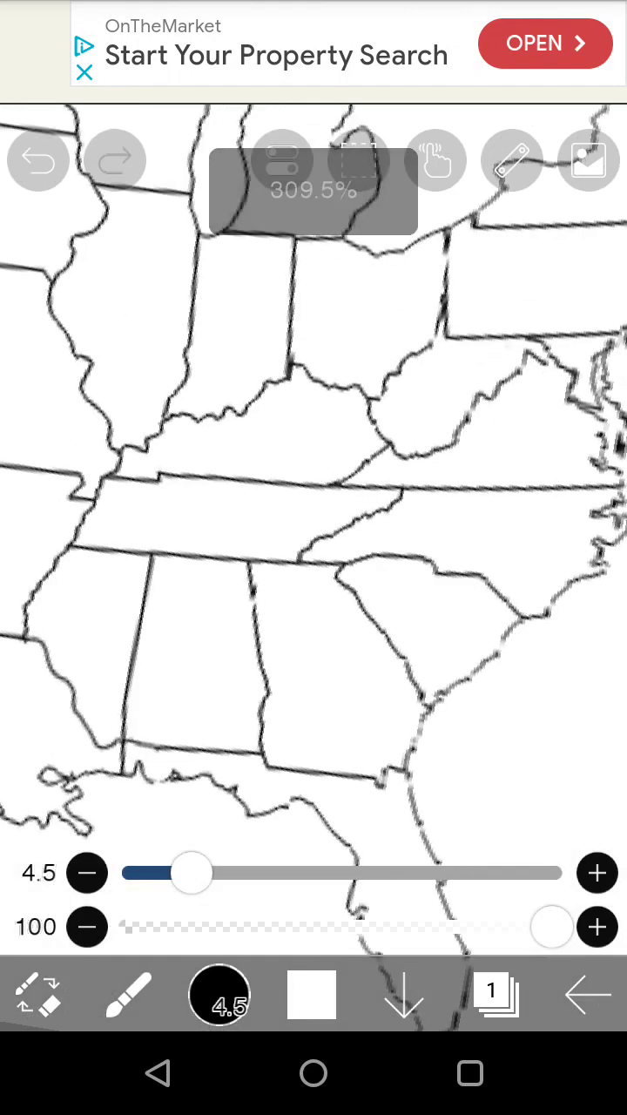
scroll(314, 435, down, 3)
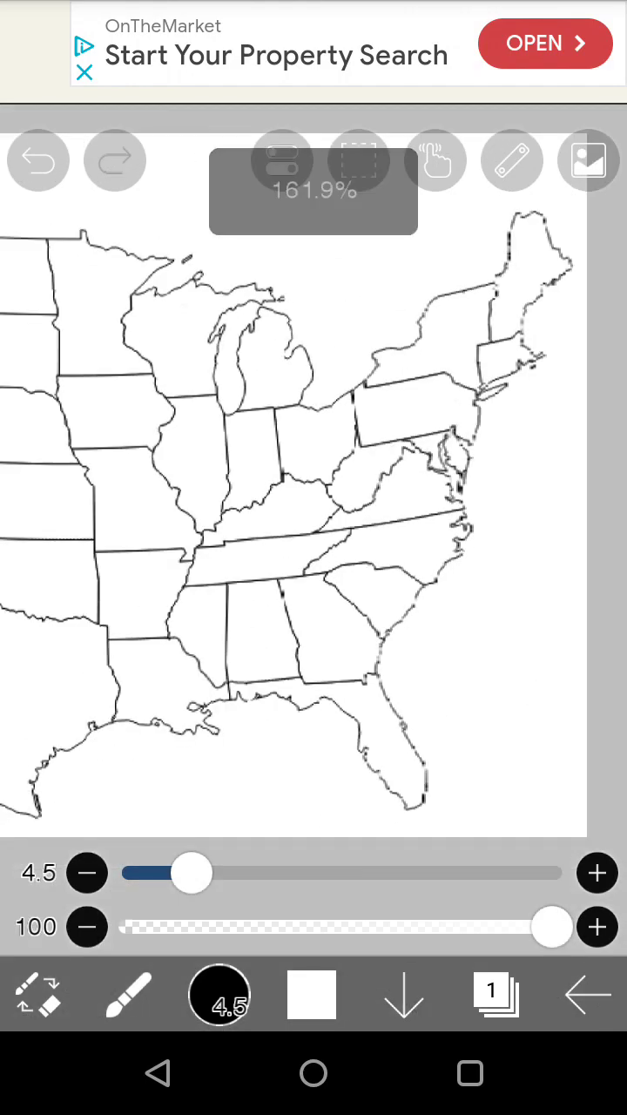
scroll(314, 435, up, 2)
scroll(313, 436, up, 1)
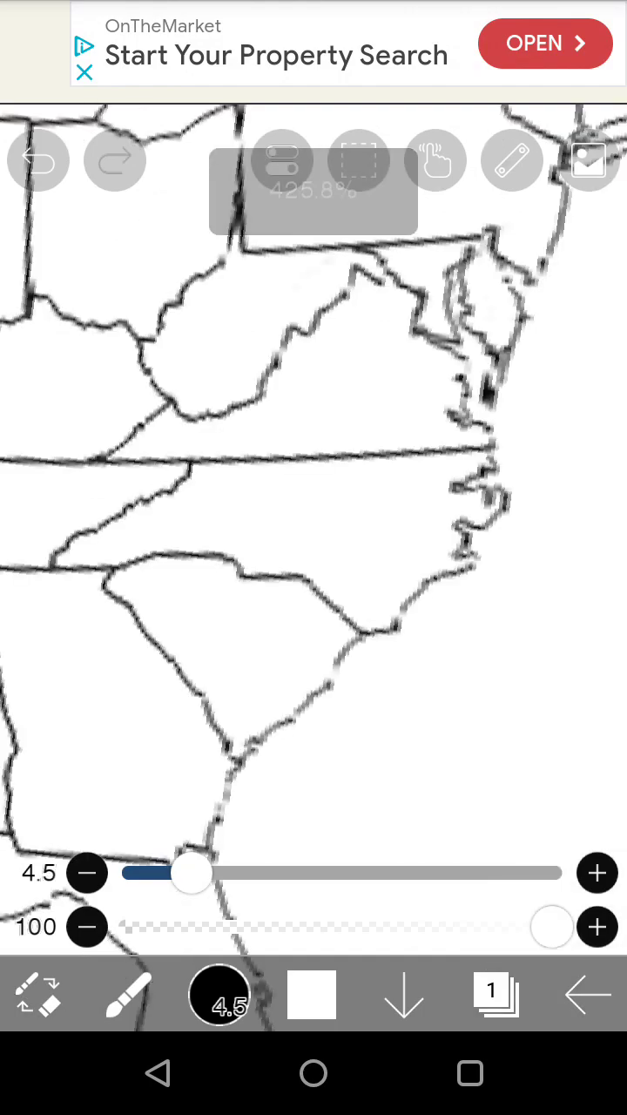
scroll(313, 523, up, 2)
scroll(313, 522, up, 1)
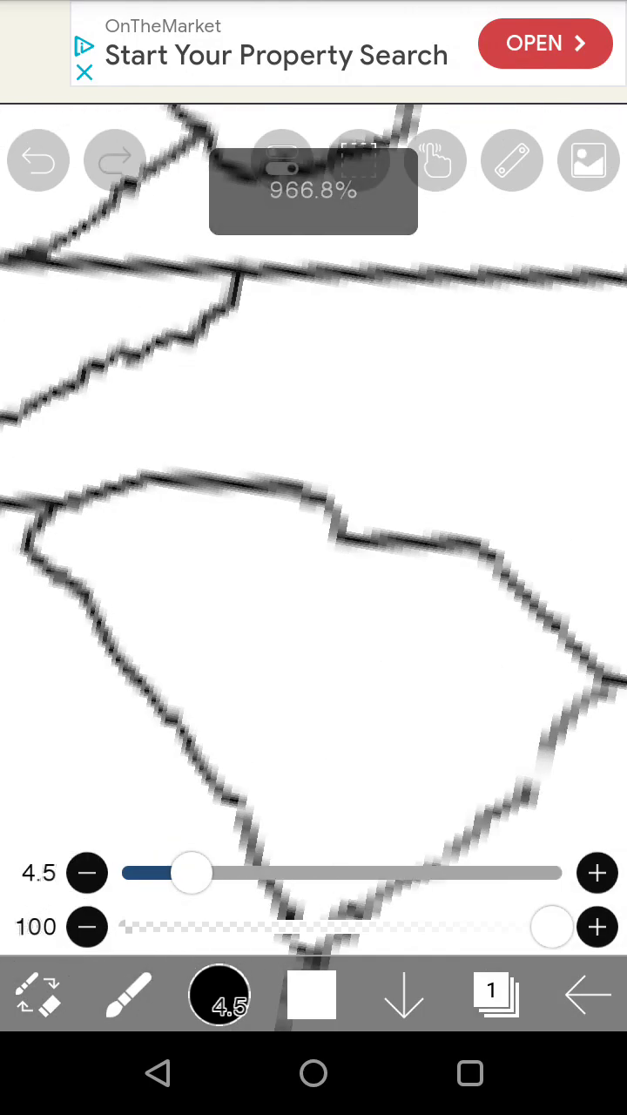
Paint out the North–South Carolina border line and its remaining ends in white.
mouse_move(313, 522)
mouse_down()
mouse_move(410, 554)
mouse_move(322, 543)
mouse_move(134, 496)
mouse_move(145, 508)
mouse_move(109, 532)
mouse_move(61, 505)
mouse_up()
mouse_move(427, 540)
mouse_down()
mouse_move(490, 562)
mouse_move(535, 605)
mouse_move(525, 613)
mouse_move(594, 656)
mouse_up()
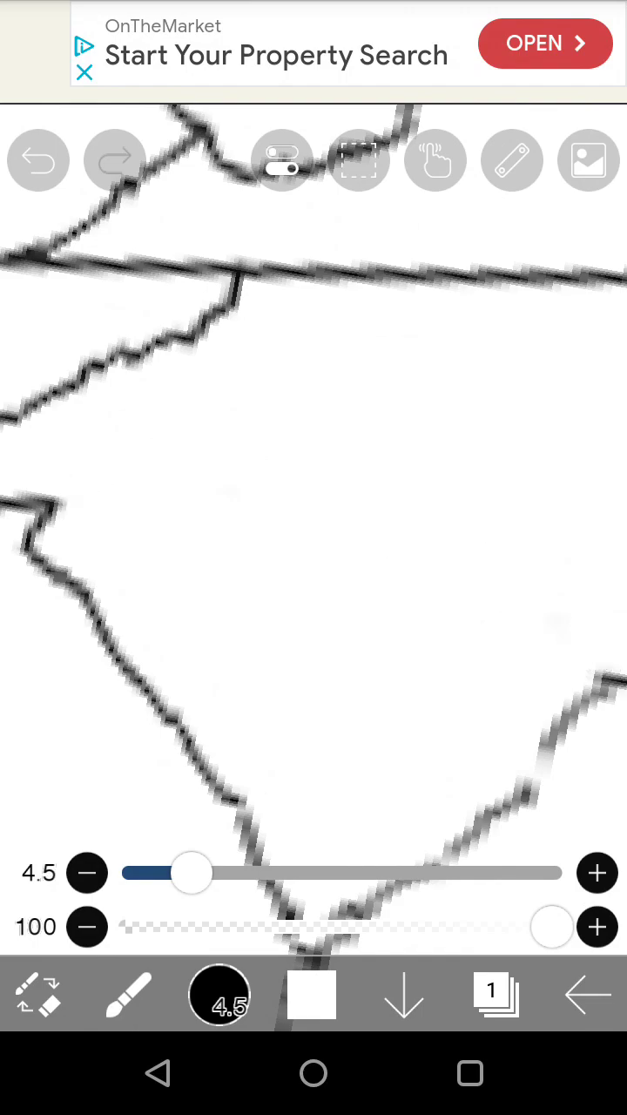
scroll(314, 522, down, 5)
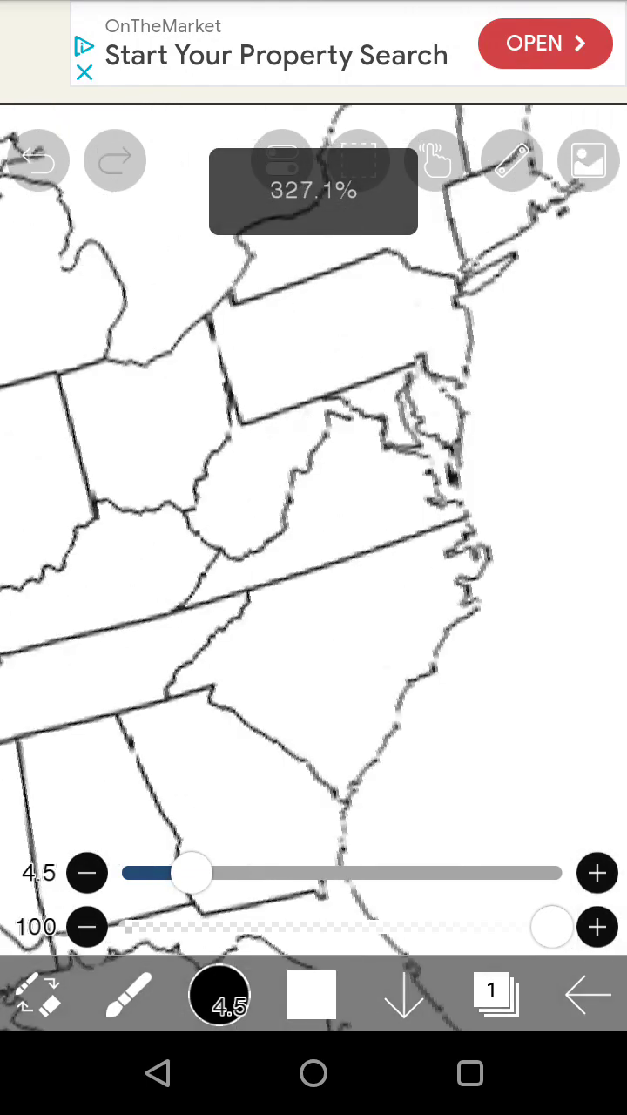
scroll(314, 523, up, 3)
scroll(313, 523, up, 3)
Whiten the West Virginia–Virginia diagonal border and its leftover bits, then sample the outline colour.
drag(444, 470, 358, 563)
mouse_move(409, 470)
mouse_down()
mouse_move(368, 583)
mouse_move(229, 673)
mouse_up()
mouse_move(267, 649)
mouse_down()
mouse_move(227, 669)
mouse_move(226, 640)
mouse_up()
drag(449, 466, 500, 368)
mouse_move(546, 391)
mouse_down()
mouse_move(515, 413)
mouse_move(567, 383)
mouse_move(512, 353)
mouse_up()
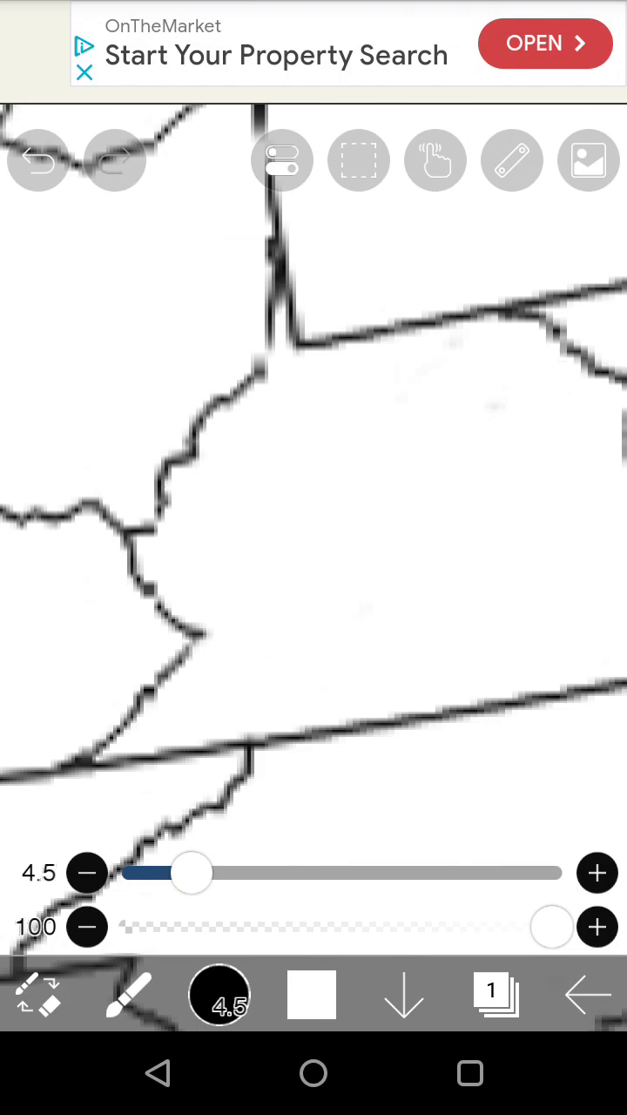
scroll(314, 523, down, 5)
scroll(313, 522, up, 10)
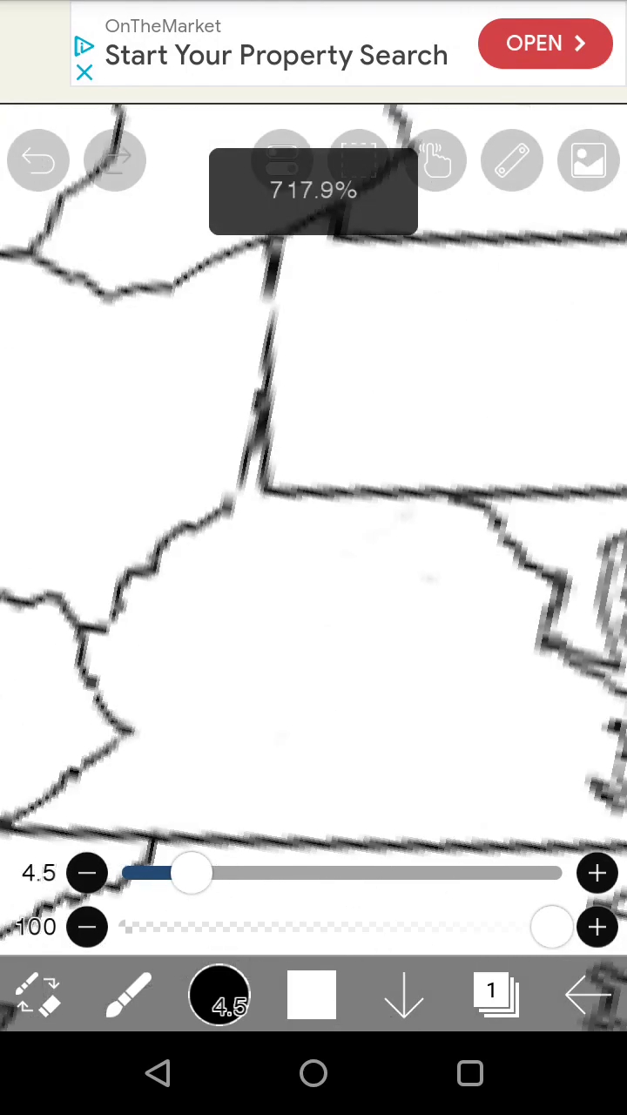
scroll(313, 523, up, 2)
scroll(313, 523, up, 4)
scroll(313, 522, up, 1)
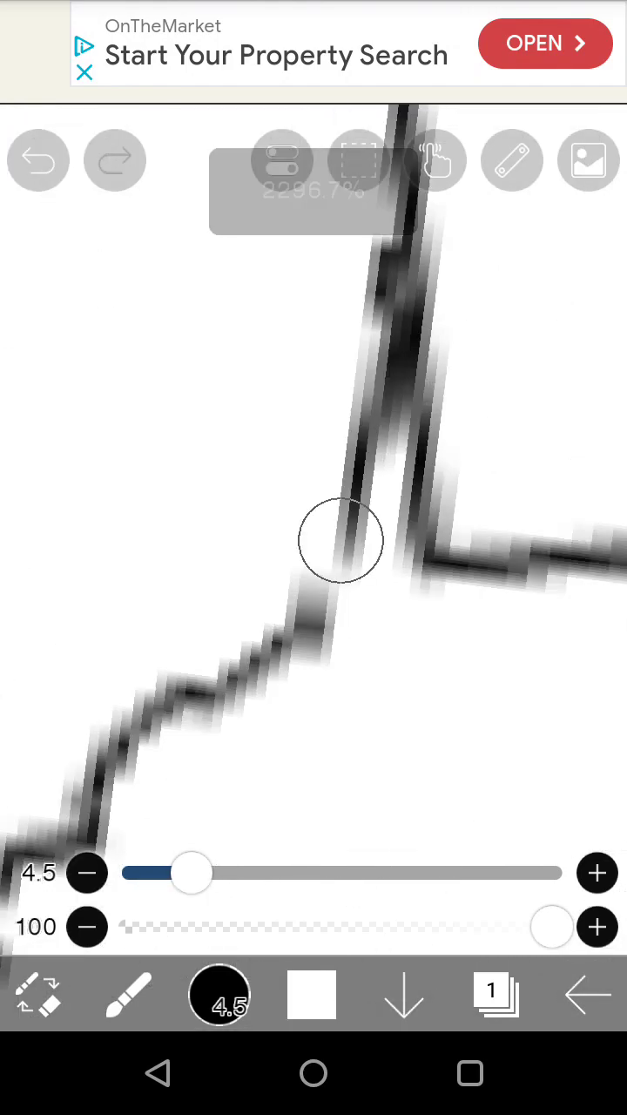
drag(340, 539, 360, 497)
click(312, 994)
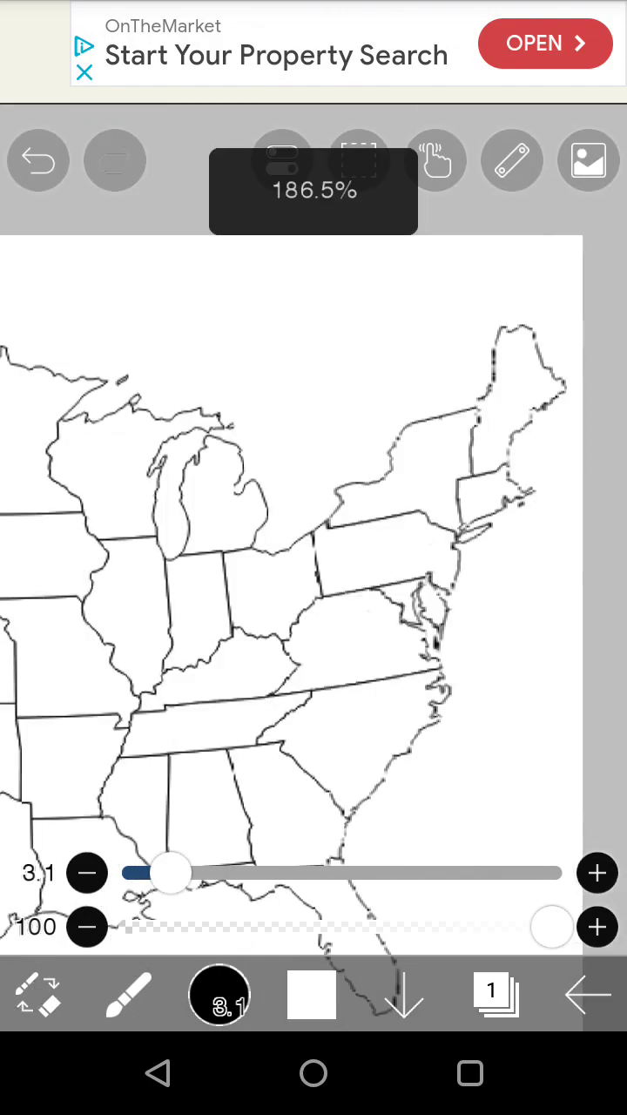
scroll(131, 566, up, 3)
scroll(130, 566, up, 2)
scroll(131, 566, up, 3)
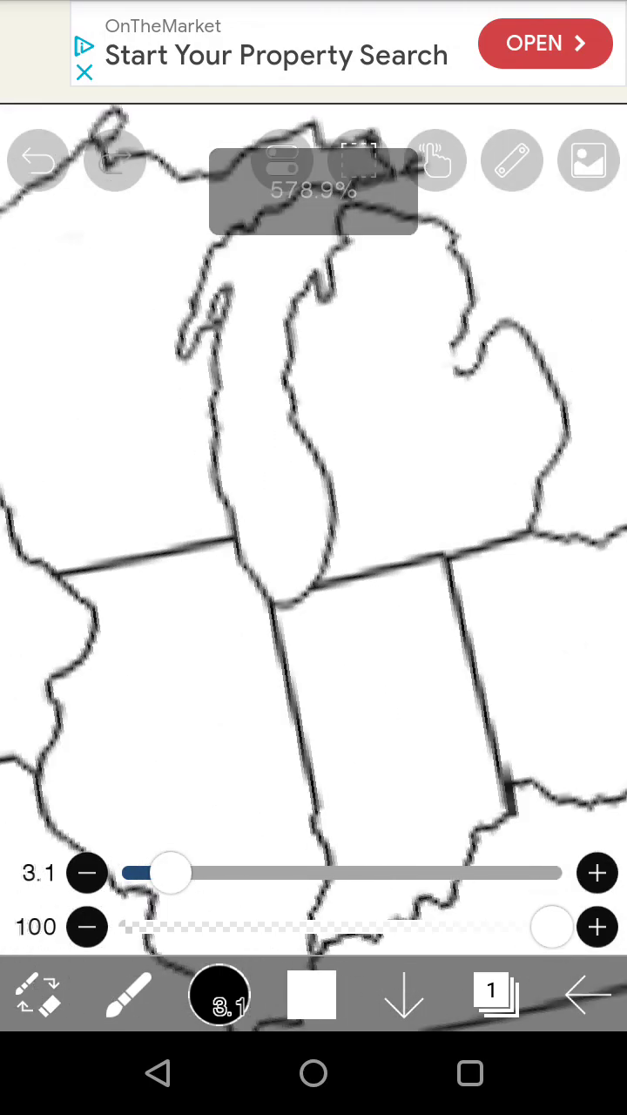
scroll(313, 522, down, 1)
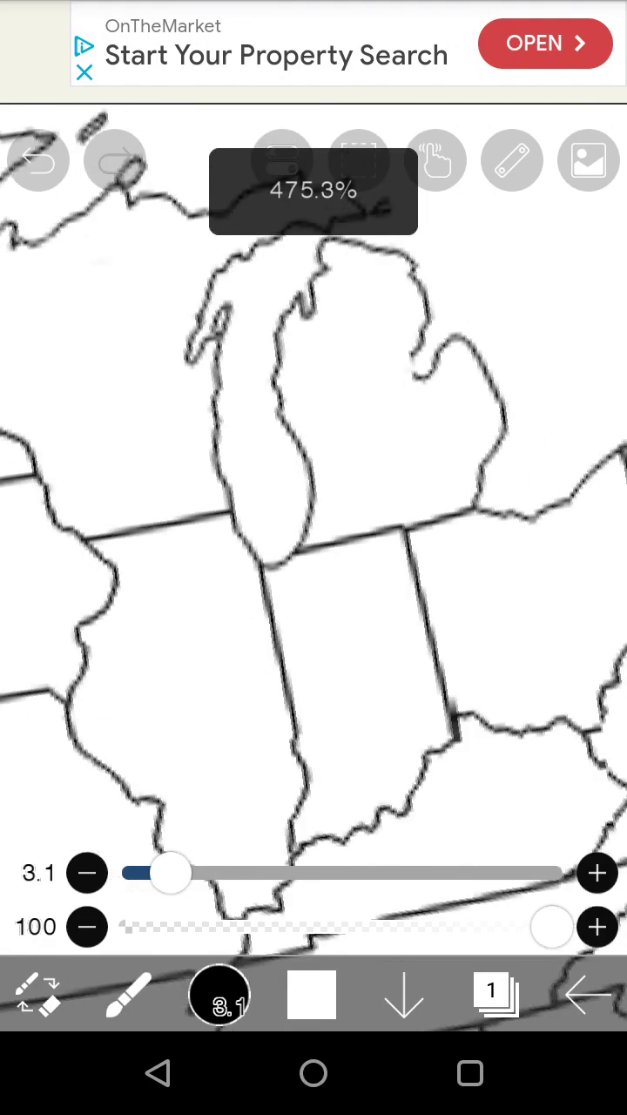
scroll(313, 522, down, 2)
scroll(313, 523, down, 4)
scroll(313, 522, down, 2)
scroll(313, 566, up, 1)
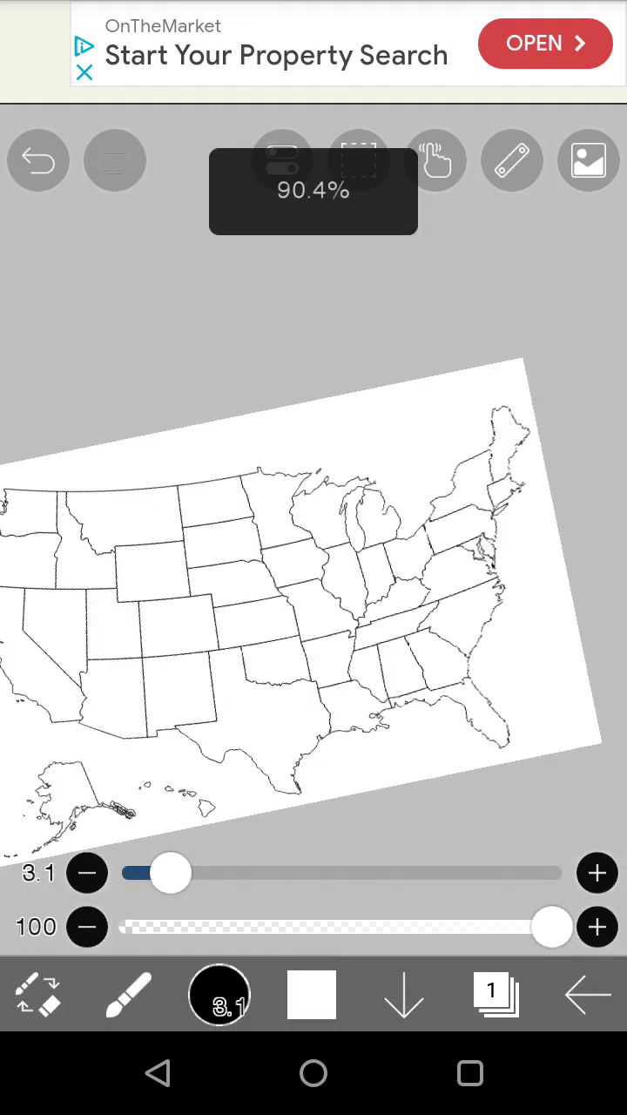
scroll(313, 566, up, 2)
scroll(313, 566, down, 4)
scroll(313, 566, up, 3)
scroll(331, 592, up, 2)
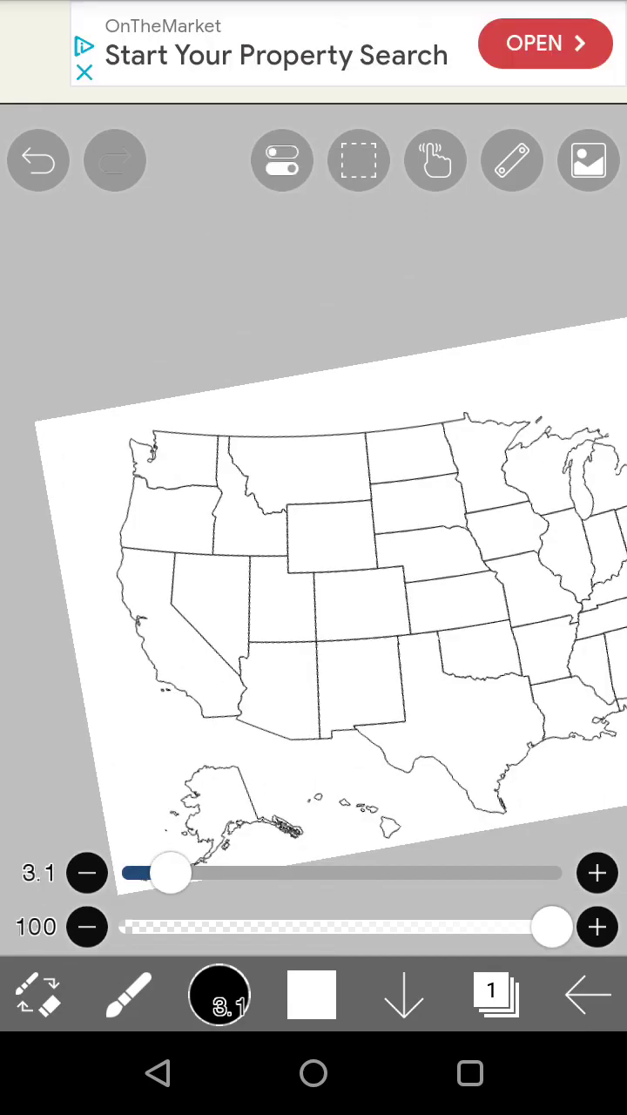
scroll(331, 592, down, 2)
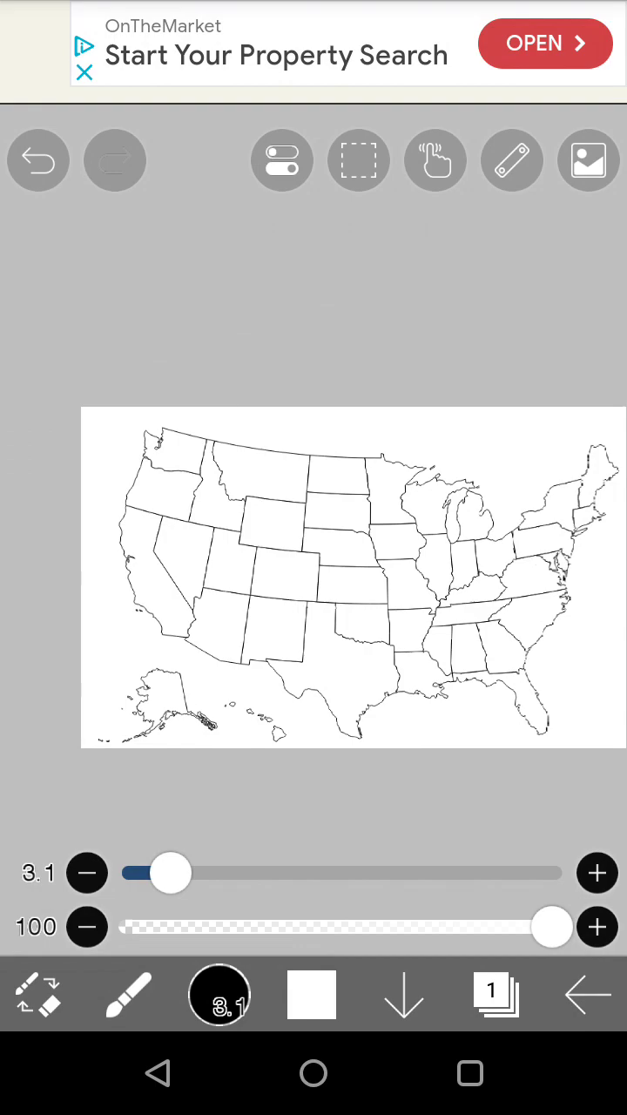
scroll(348, 575, up, 4)
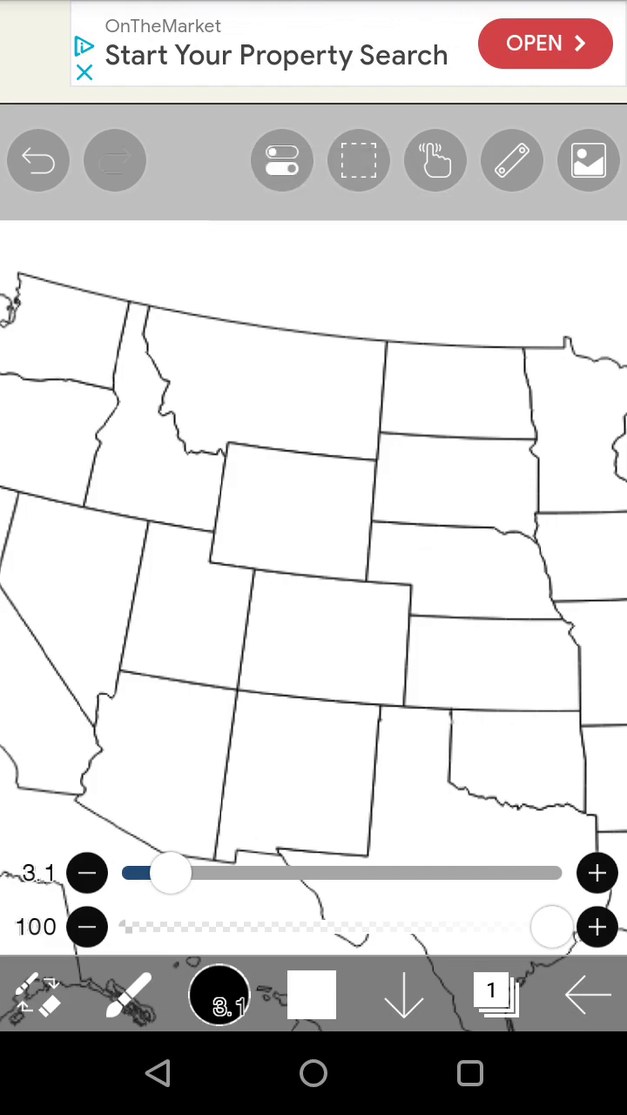
scroll(435, 523, up, 2)
scroll(435, 522, up, 2)
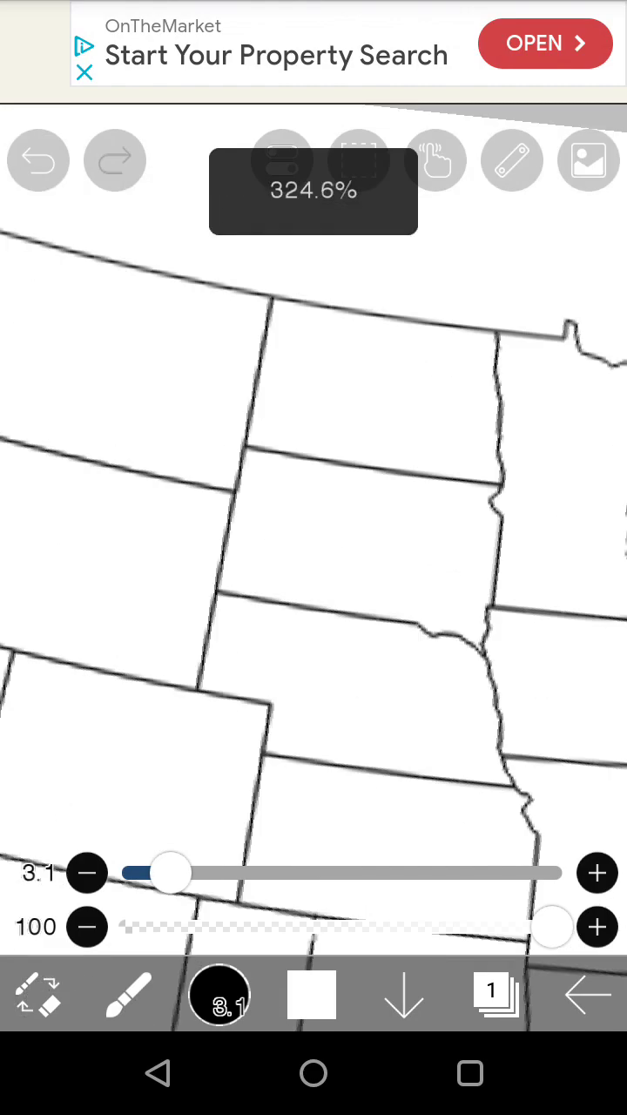
scroll(435, 522, up, 2)
scroll(435, 523, up, 2)
scroll(313, 522, down, 2)
scroll(313, 522, down, 3)
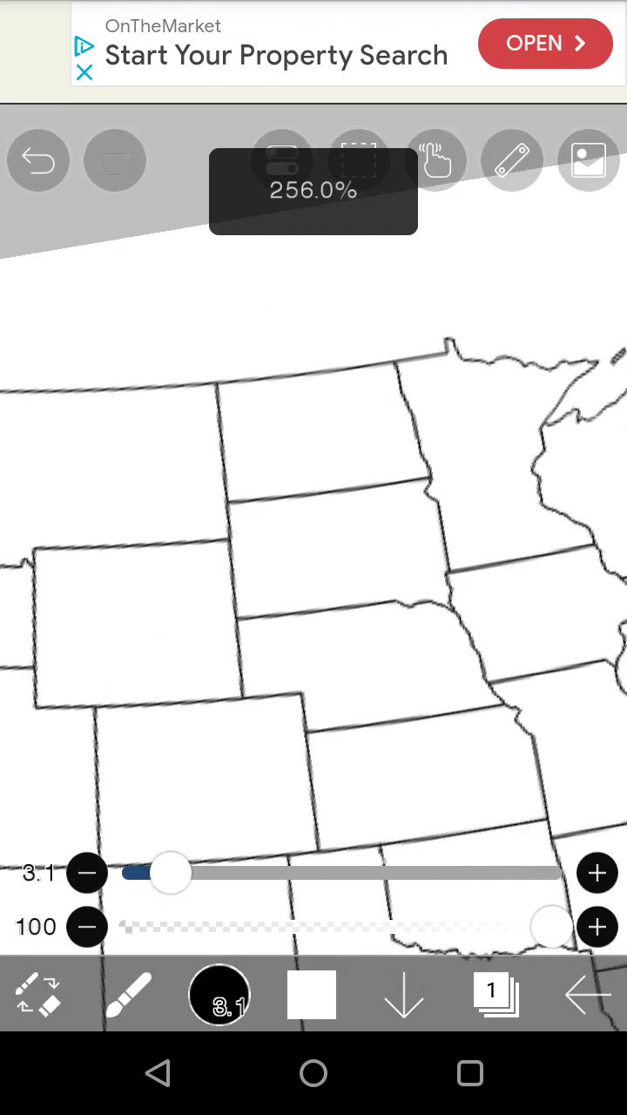
scroll(314, 523, down, 3)
scroll(313, 523, up, 3)
scroll(348, 610, up, 2)
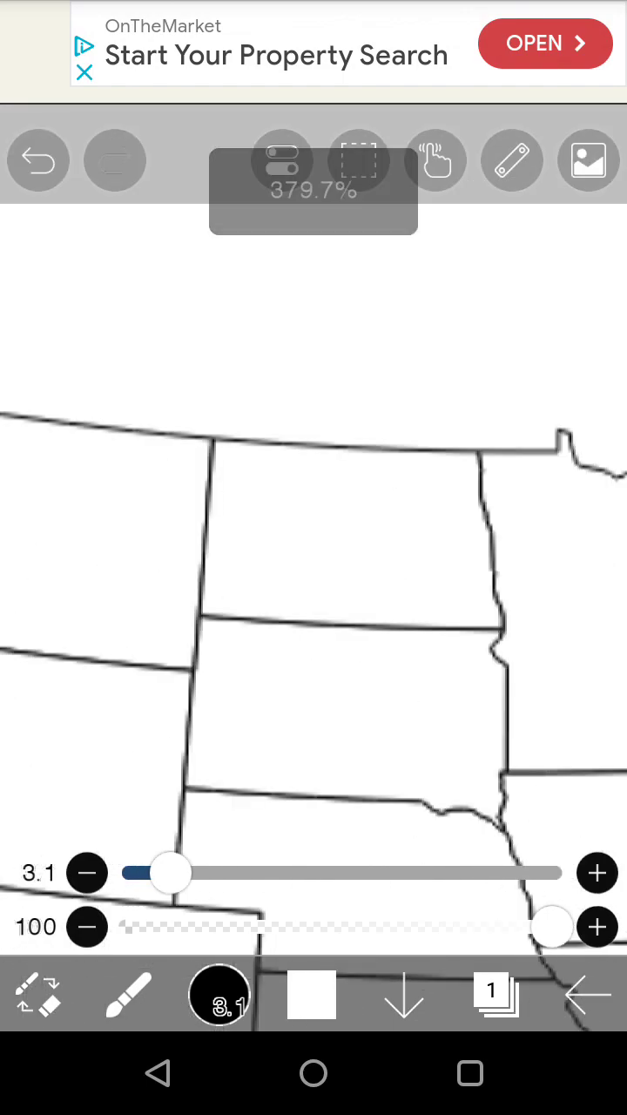
scroll(314, 522, down, 3)
scroll(314, 523, up, 2)
scroll(313, 522, up, 1)
scroll(313, 522, up, 2)
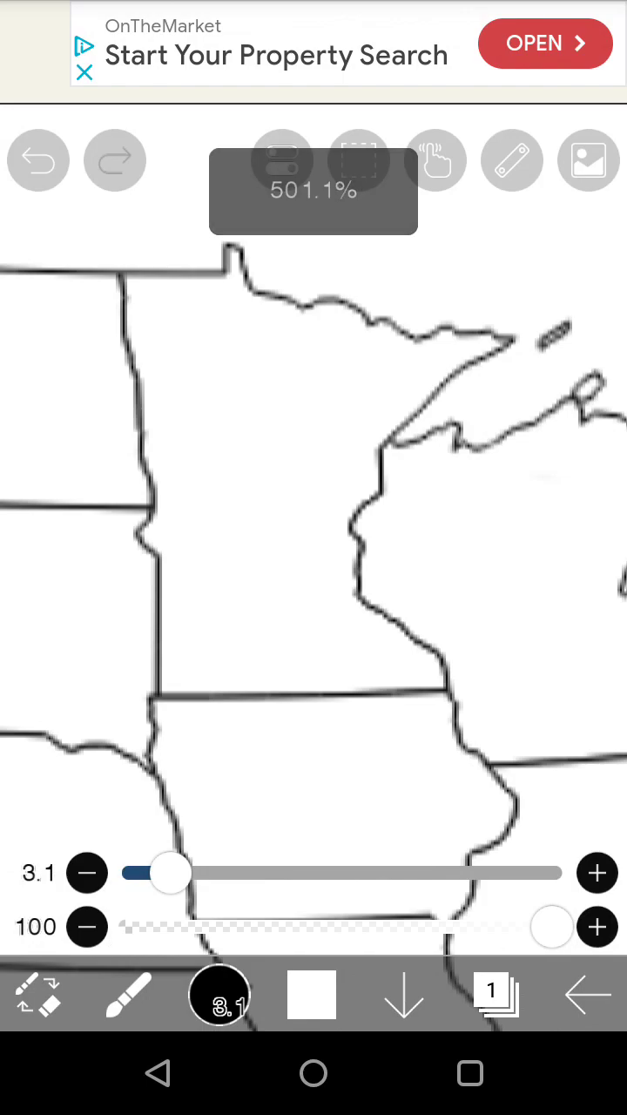
scroll(313, 566, down, 1)
scroll(313, 566, up, 1)
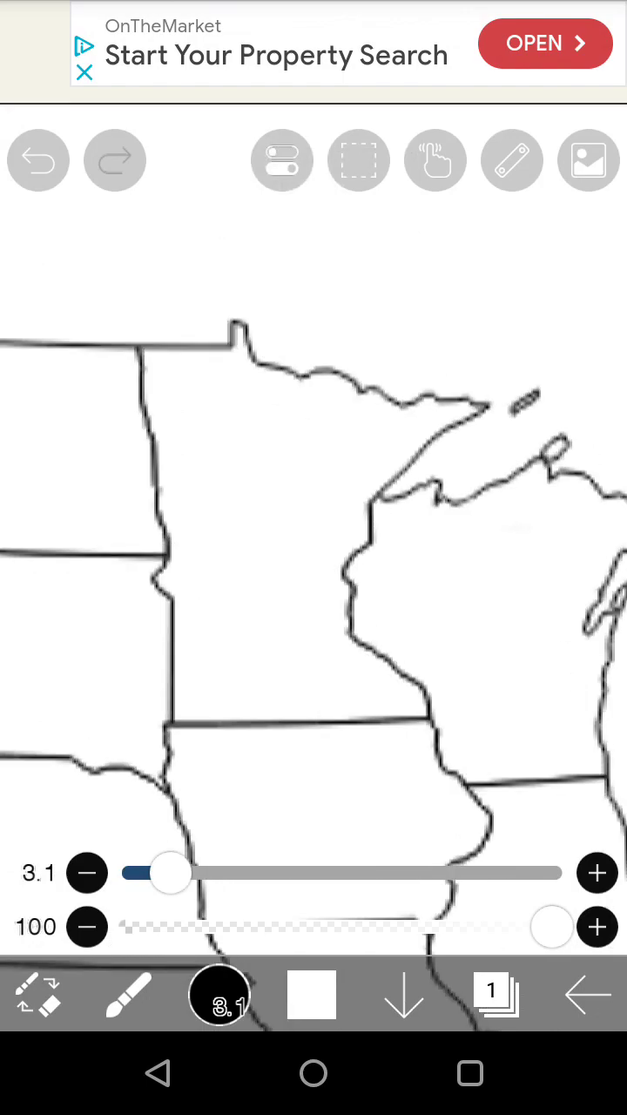
scroll(314, 522, down, 2)
scroll(314, 523, down, 2)
scroll(313, 523, up, 2)
scroll(314, 523, up, 1)
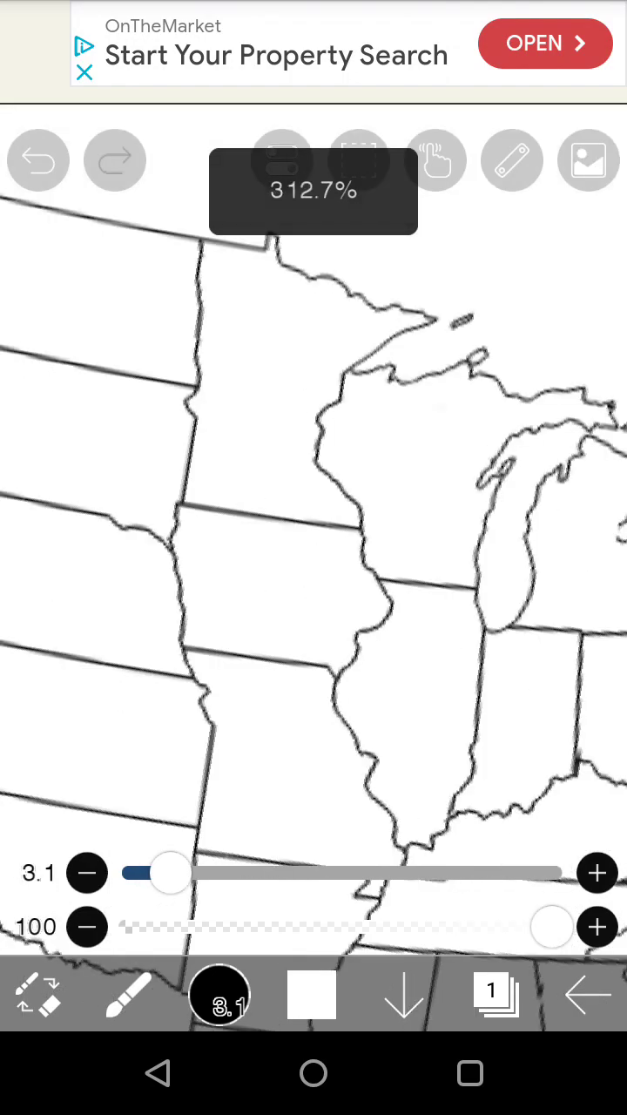
scroll(313, 523, up, 1)
scroll(313, 522, down, 1)
drag(314, 523, 300, 475)
scroll(313, 523, up, 2)
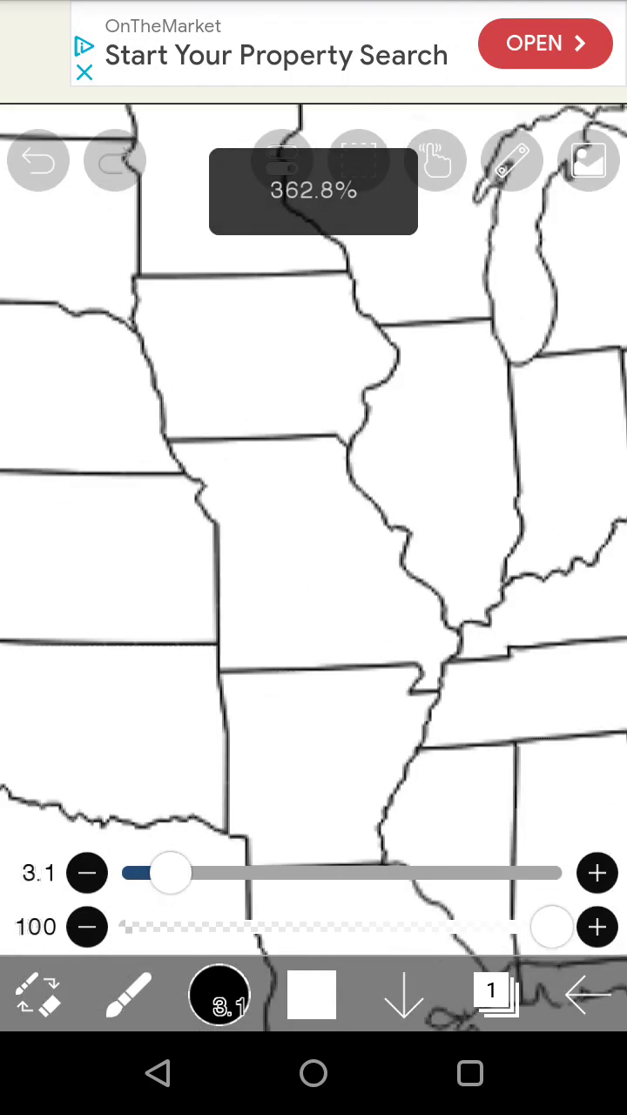
scroll(313, 523, down, 1)
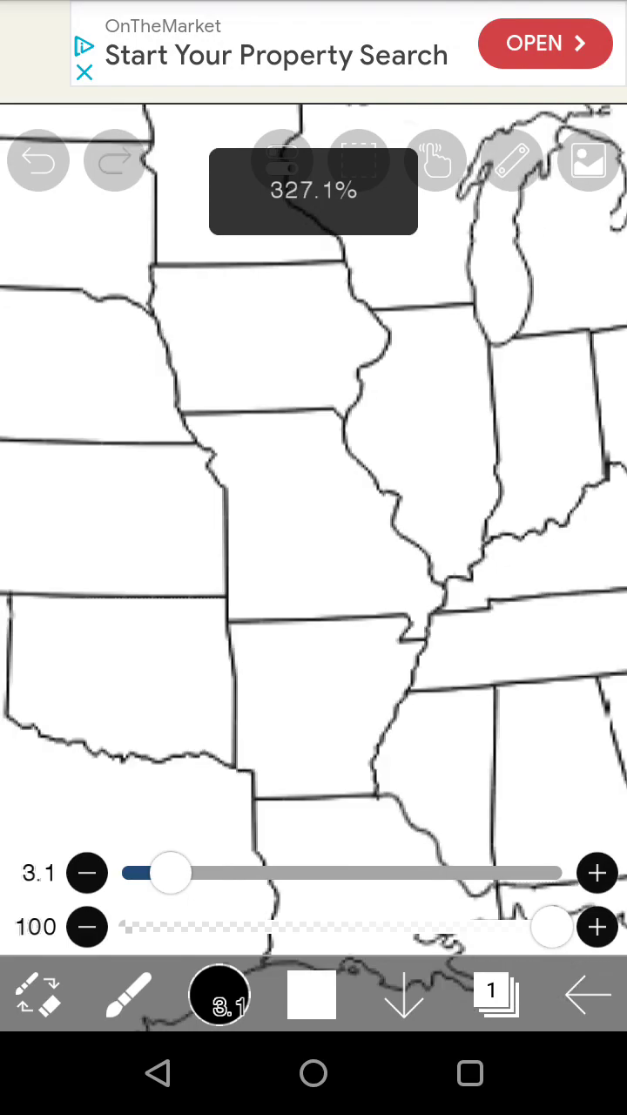
scroll(314, 523, down, 2)
scroll(313, 522, up, 1)
scroll(313, 523, up, 2)
scroll(314, 523, up, 2)
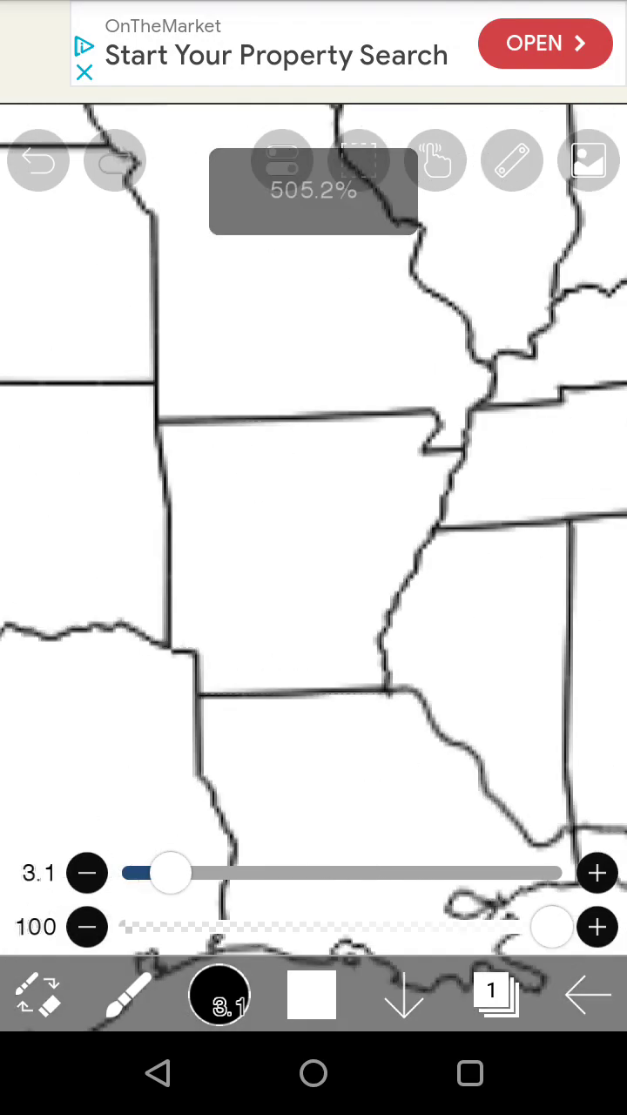
scroll(314, 523, down, 3)
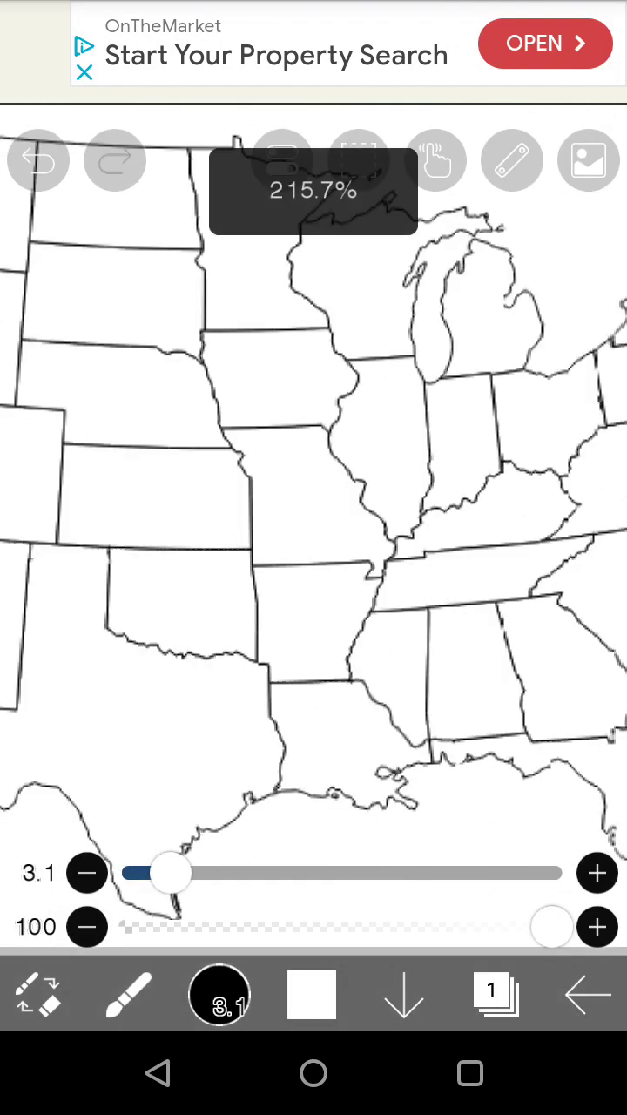
scroll(313, 522, down, 1)
scroll(313, 522, down, 1)
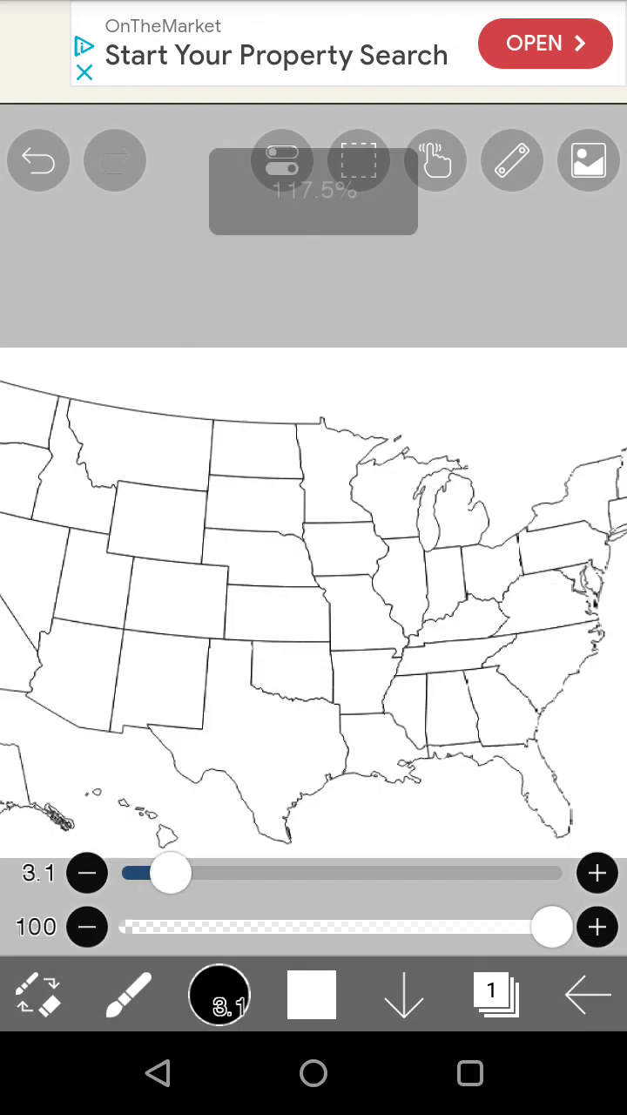
scroll(313, 523, down, 1)
scroll(313, 522, up, 1)
scroll(314, 522, up, 2)
scroll(314, 522, up, 2)
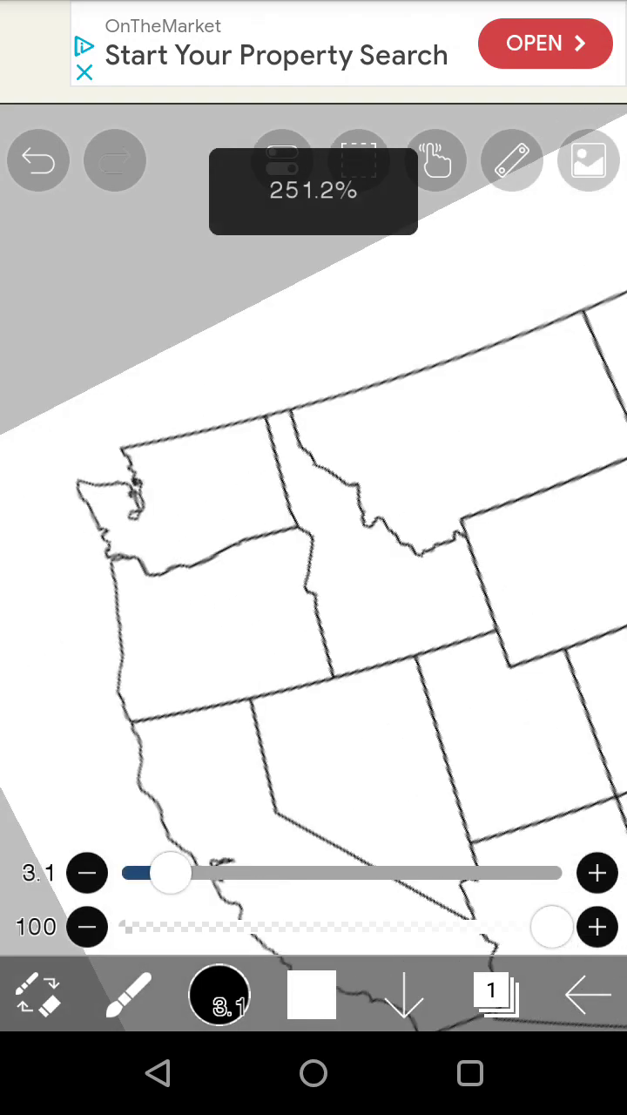
scroll(313, 522, up, 2)
scroll(313, 523, down, 1)
scroll(313, 523, down, 2)
scroll(313, 523, up, 1)
scroll(314, 522, up, 2)
scroll(314, 523, up, 1)
scroll(313, 523, up, 1)
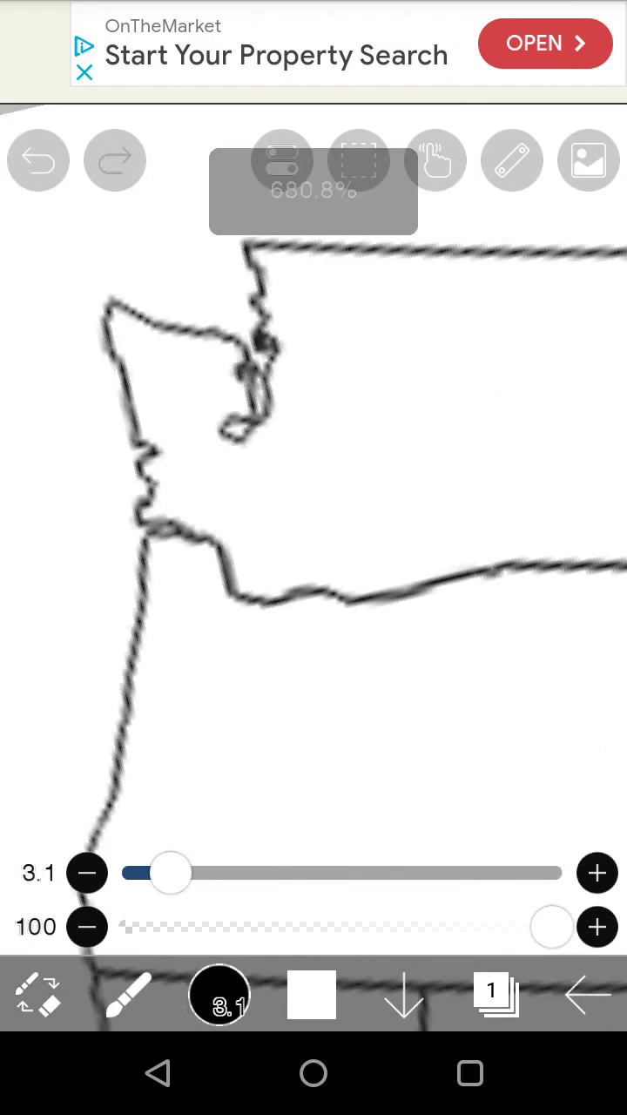
Widen the white brush to 6.1 and paint out the Washington–Oregon border and stub.
drag(171, 873, 213, 872)
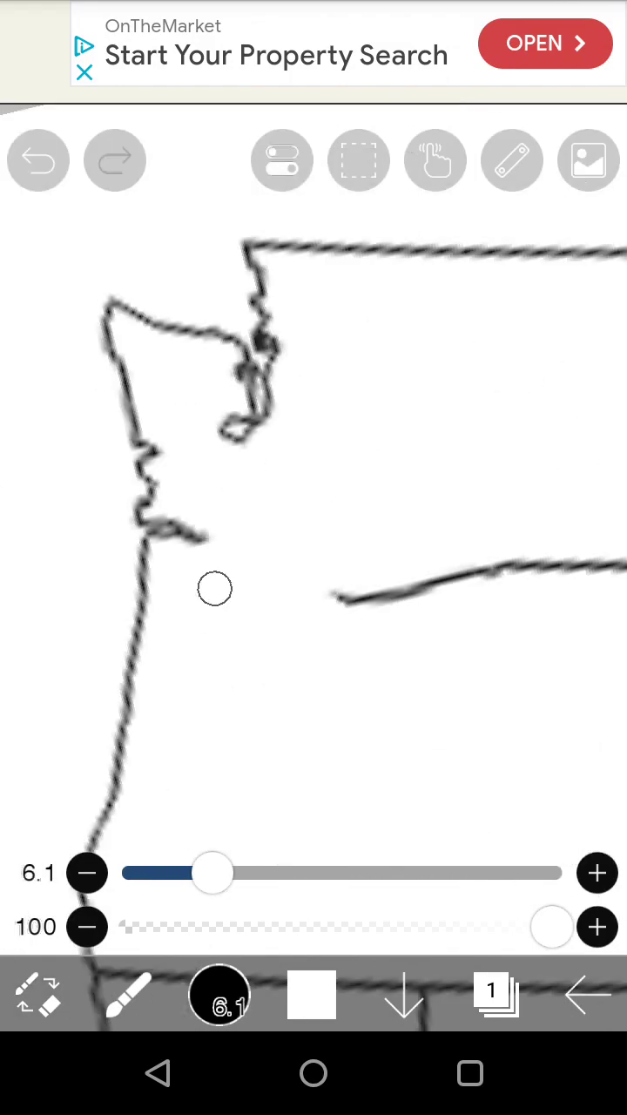
drag(533, 590, 317, 630)
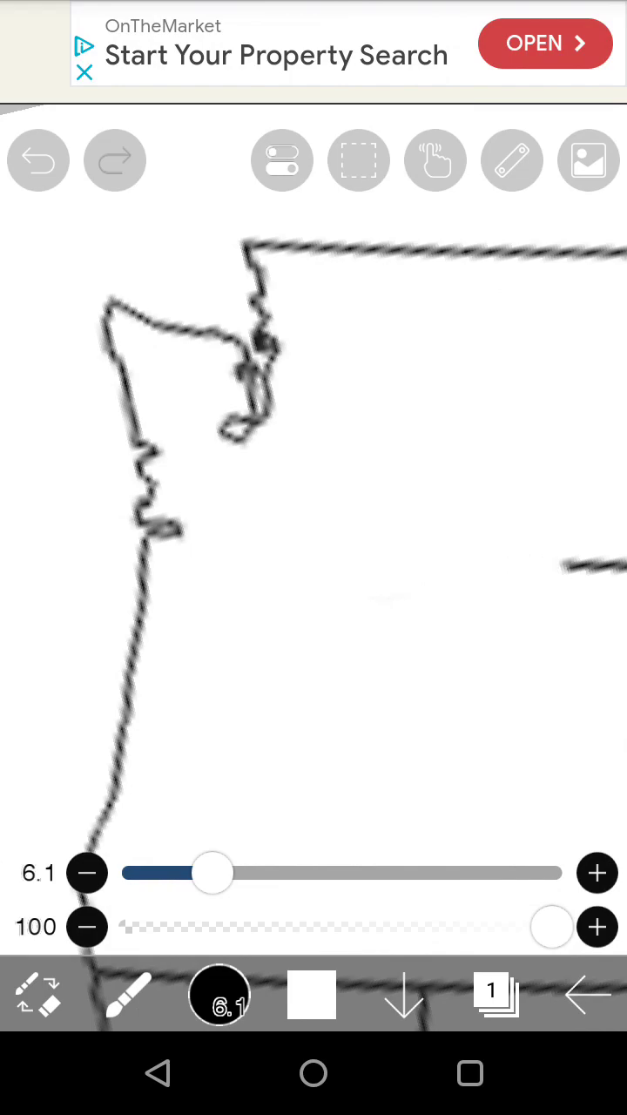
scroll(313, 522, down, 1)
scroll(313, 523, up, 2)
mouse_move(318, 627)
mouse_down()
mouse_move(357, 642)
mouse_move(411, 642)
mouse_up()
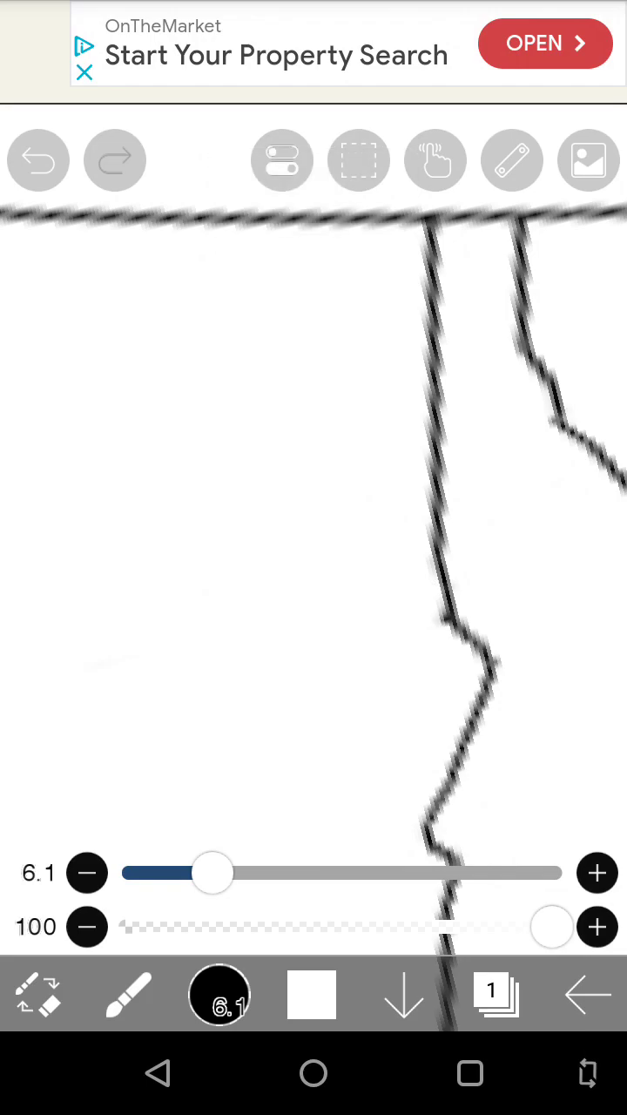
scroll(313, 522, down, 2)
scroll(313, 523, down, 3)
scroll(313, 522, down, 1)
scroll(313, 522, up, 1)
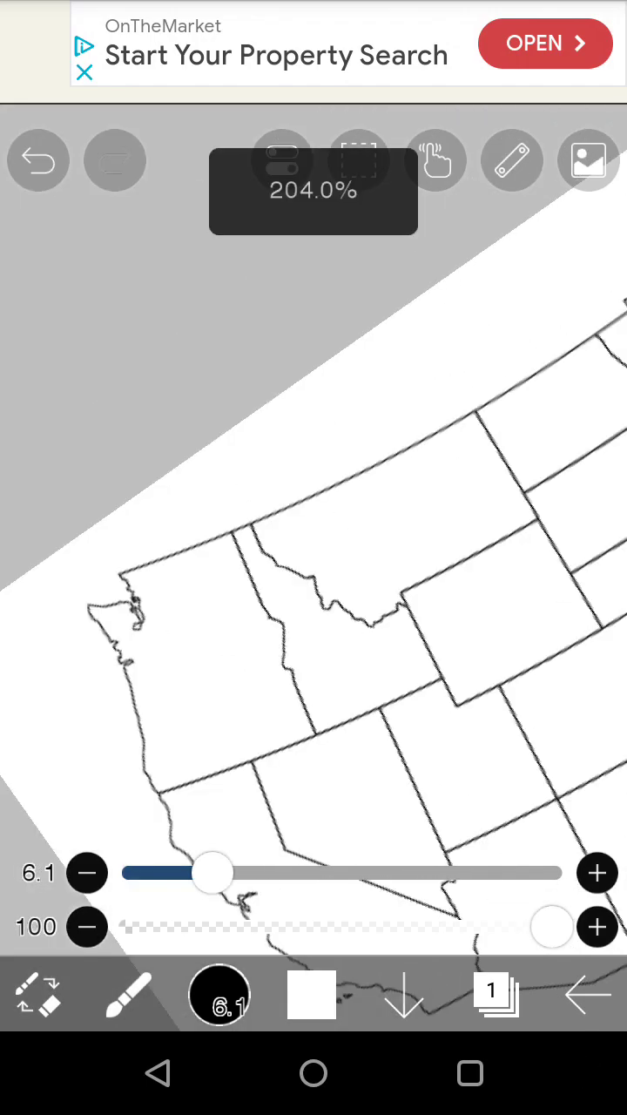
scroll(313, 522, up, 1)
scroll(313, 522, down, 2)
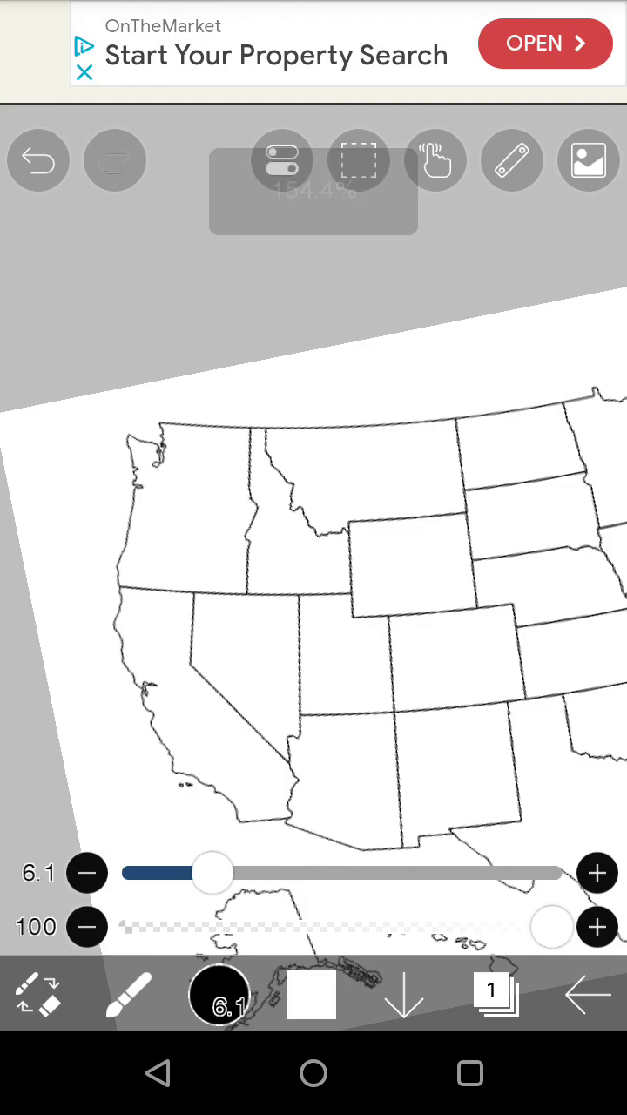
scroll(314, 522, up, 3)
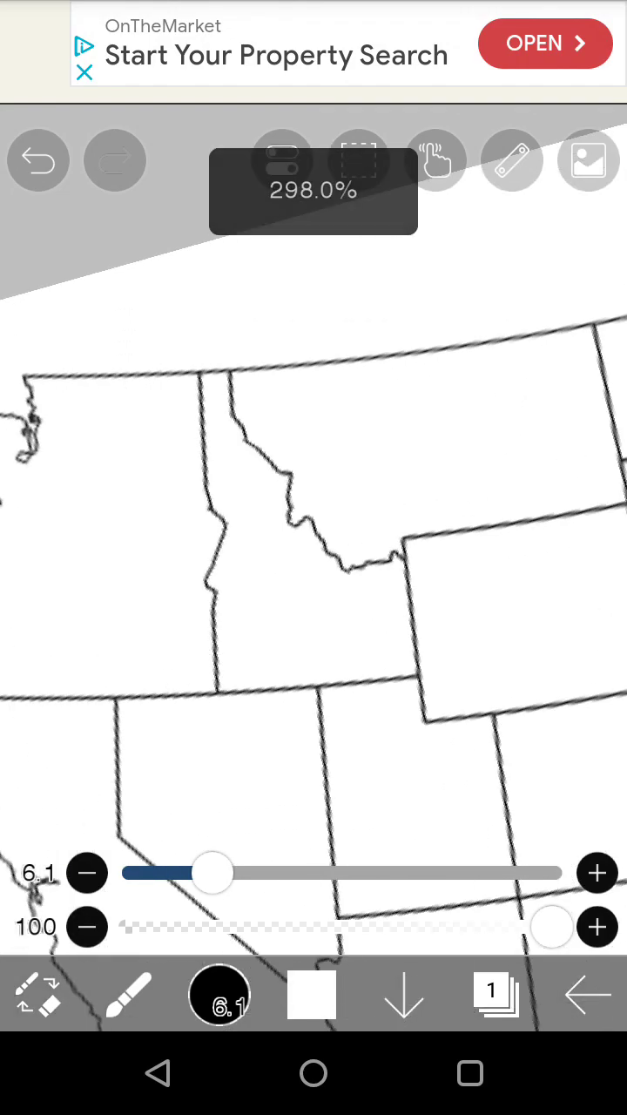
scroll(313, 522, up, 1)
scroll(313, 522, down, 3)
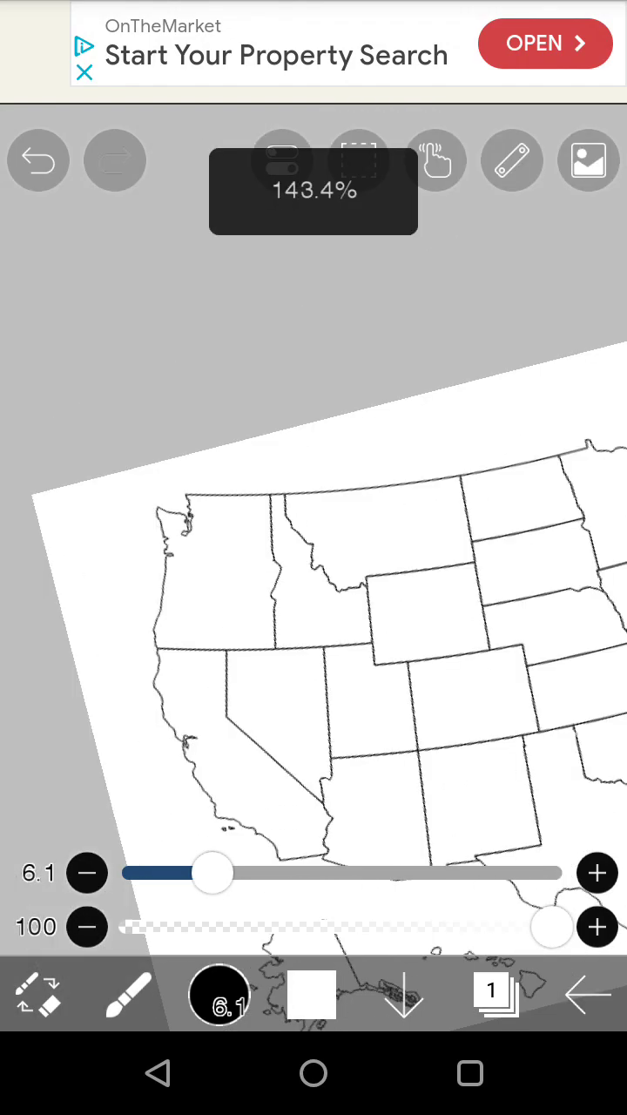
scroll(314, 523, up, 2)
scroll(314, 523, down, 1)
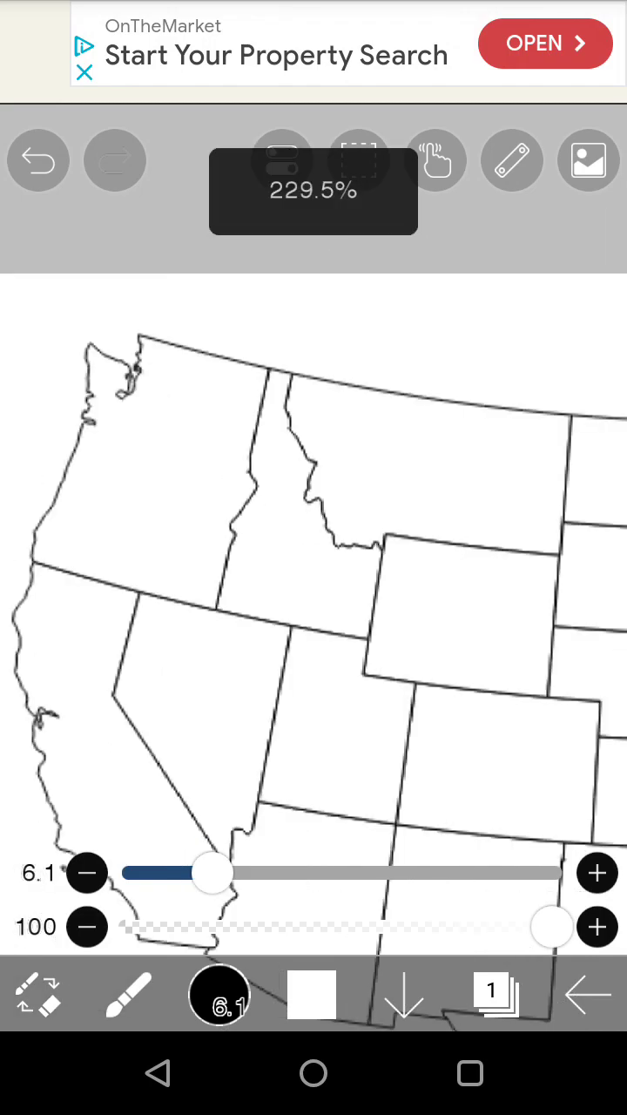
scroll(314, 523, down, 1)
scroll(313, 522, up, 2)
scroll(314, 523, up, 1)
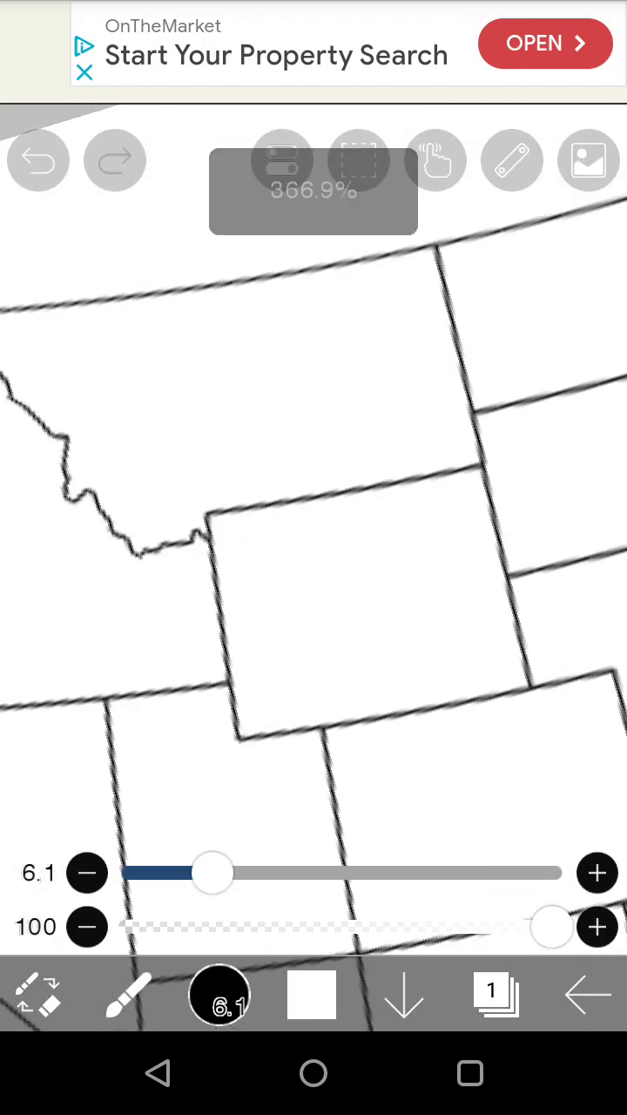
scroll(313, 522, up, 1)
scroll(314, 523, up, 1)
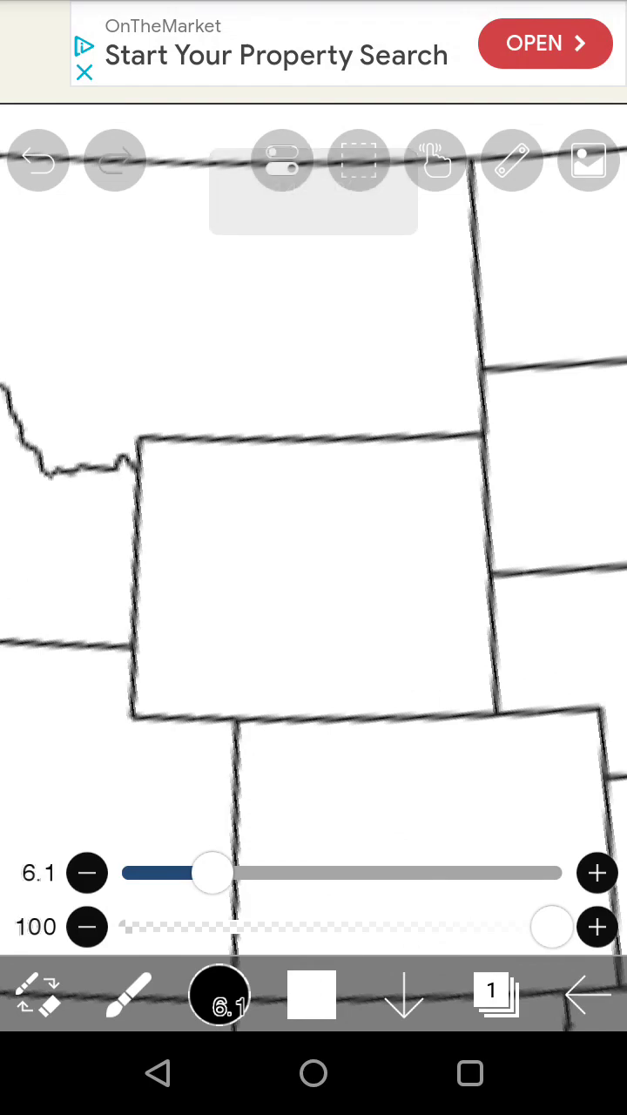
scroll(314, 522, down, 1)
scroll(313, 522, down, 2)
scroll(314, 522, down, 1)
scroll(314, 522, up, 2)
scroll(313, 523, up, 1)
scroll(313, 523, up, 1)
scroll(313, 523, down, 1)
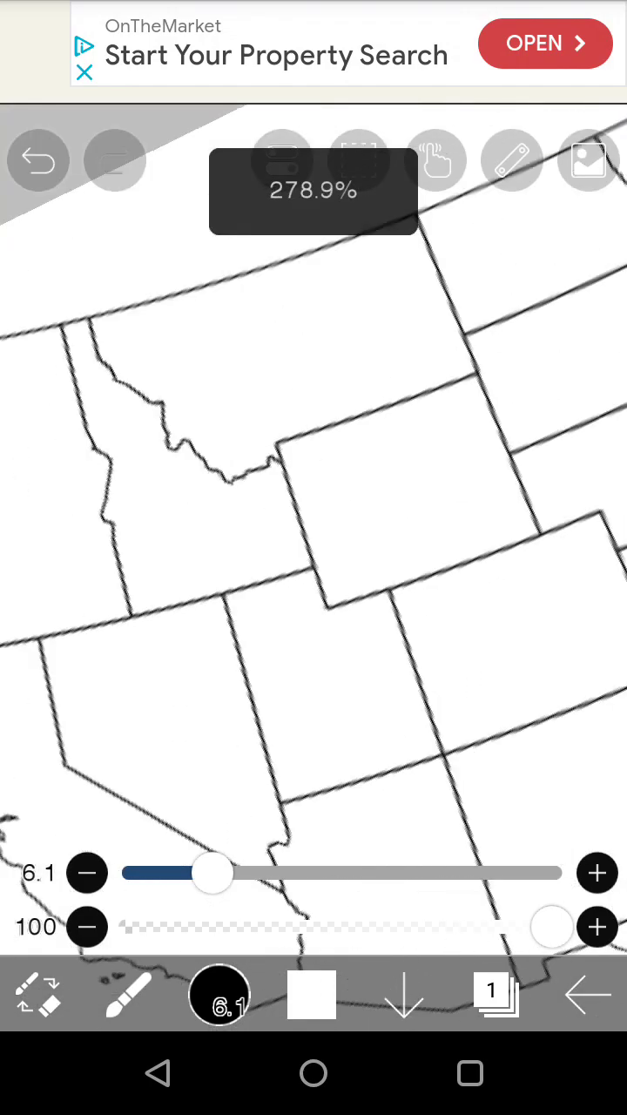
scroll(313, 523, down, 1)
scroll(313, 523, up, 1)
scroll(314, 523, up, 1)
scroll(313, 522, down, 2)
scroll(314, 522, down, 1)
scroll(313, 523, up, 2)
scroll(313, 523, up, 3)
scroll(313, 523, up, 1)
Paint out the North Dakota–South Dakota border in three white strokes.
mouse_move(435, 525)
mouse_down()
mouse_move(369, 513)
mouse_move(344, 528)
mouse_up()
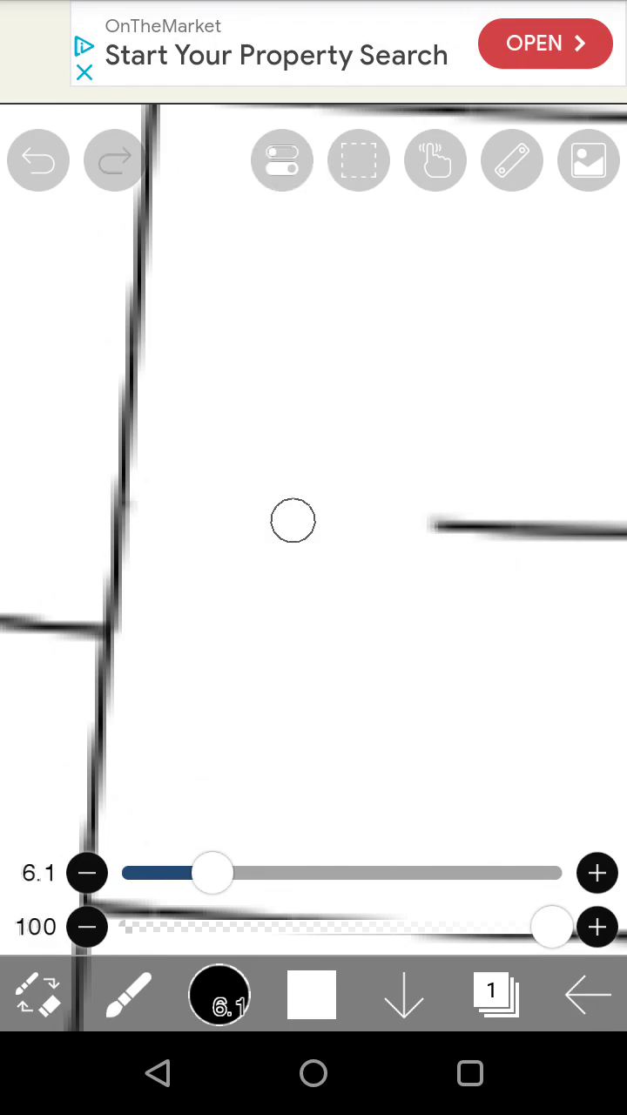
drag(293, 521, 608, 534)
scroll(313, 522, down, 2)
scroll(314, 522, down, 2)
scroll(314, 522, up, 3)
scroll(313, 523, up, 2)
drag(366, 570, 514, 566)
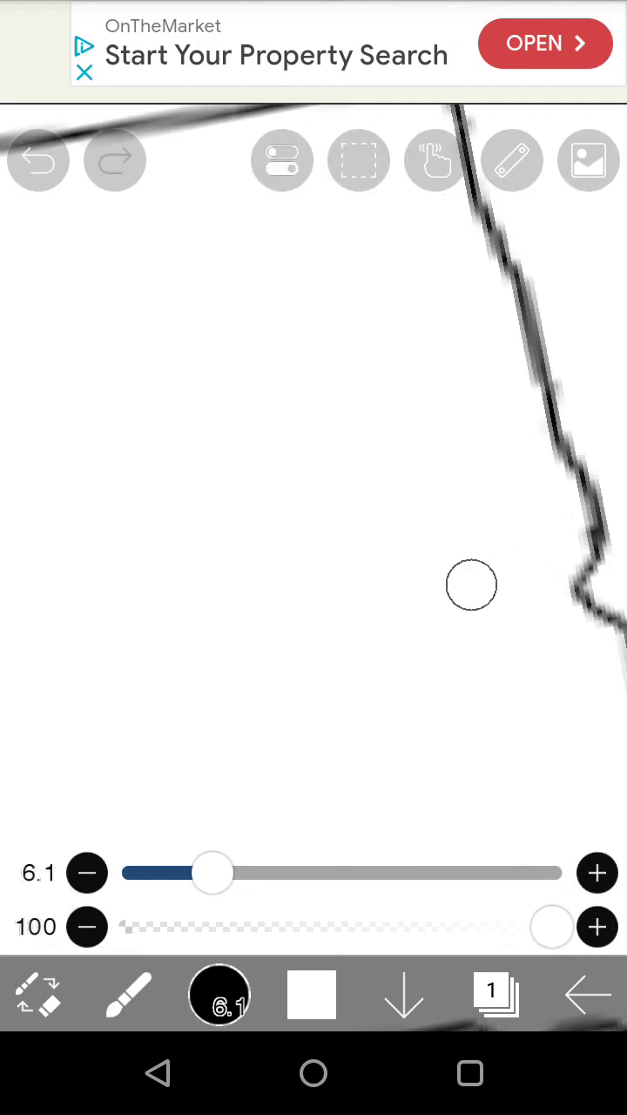
scroll(313, 522, down, 2)
scroll(314, 522, down, 3)
scroll(314, 522, down, 3)
scroll(313, 523, down, 3)
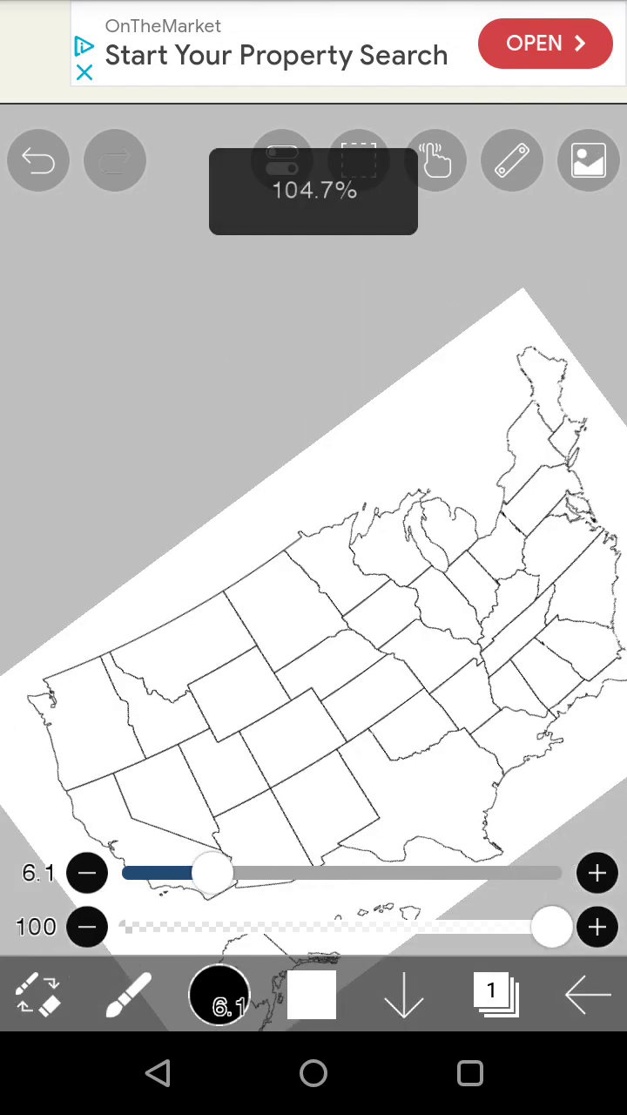
scroll(326, 605, down, 1)
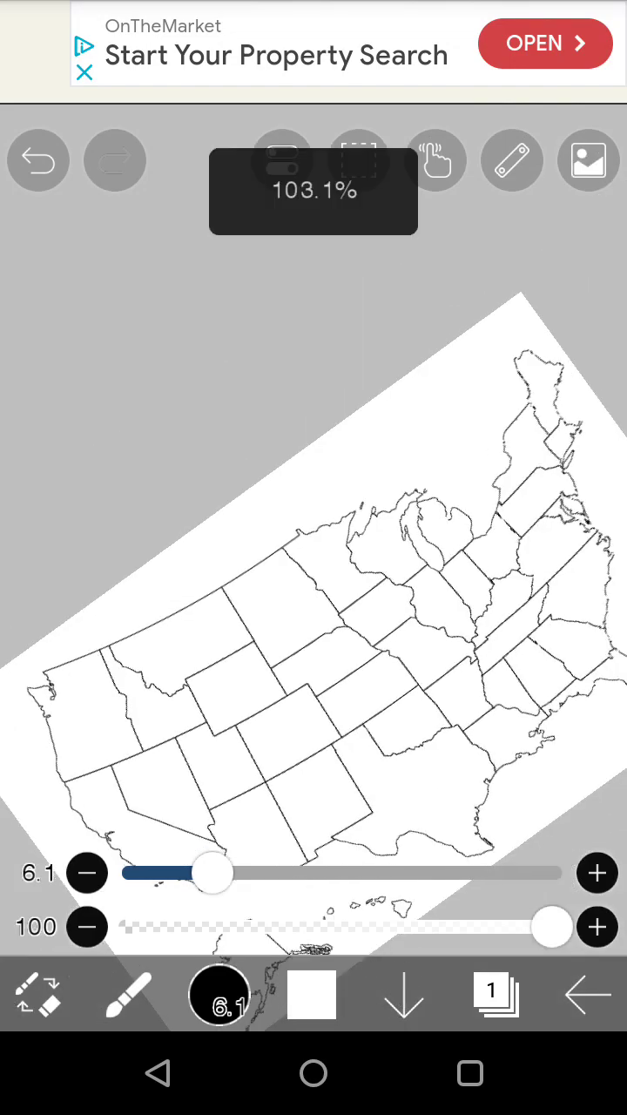
scroll(349, 609, up, 2)
scroll(349, 610, up, 5)
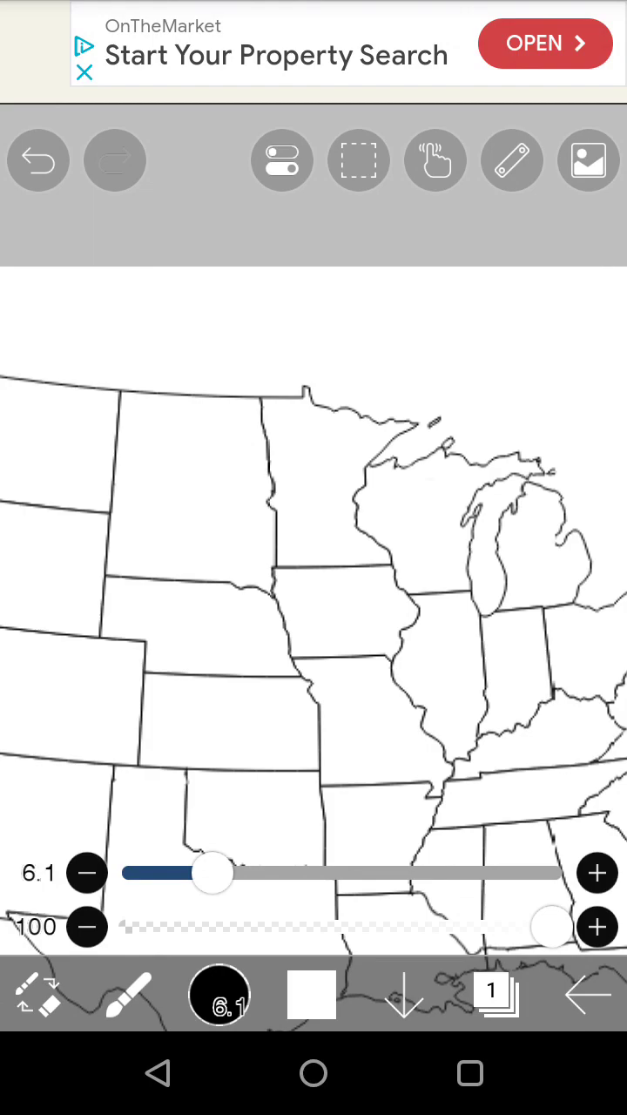
scroll(348, 610, up, 2)
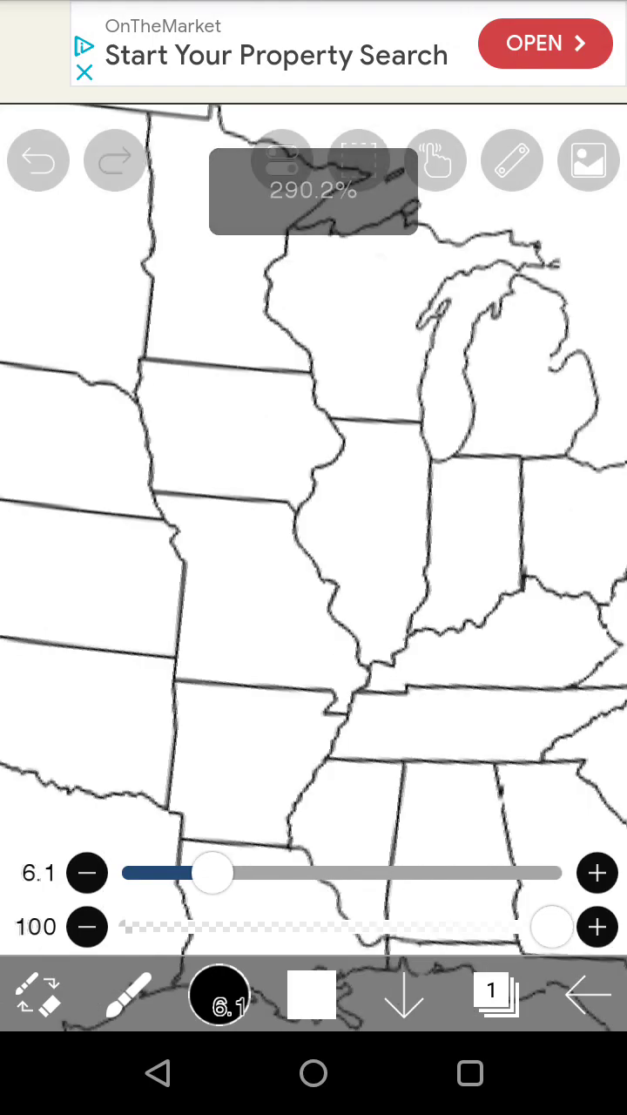
scroll(349, 610, up, 2)
scroll(348, 609, up, 4)
scroll(313, 523, up, 4)
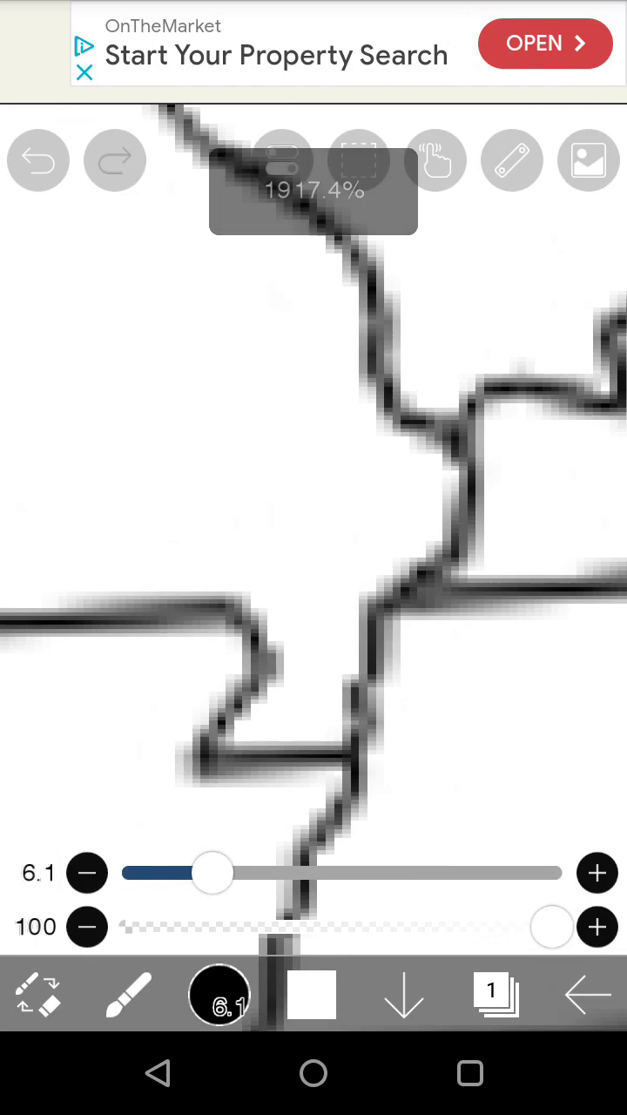
Draw a thin straight black border line across Missouri's bootheel to the river.
click(261, 697)
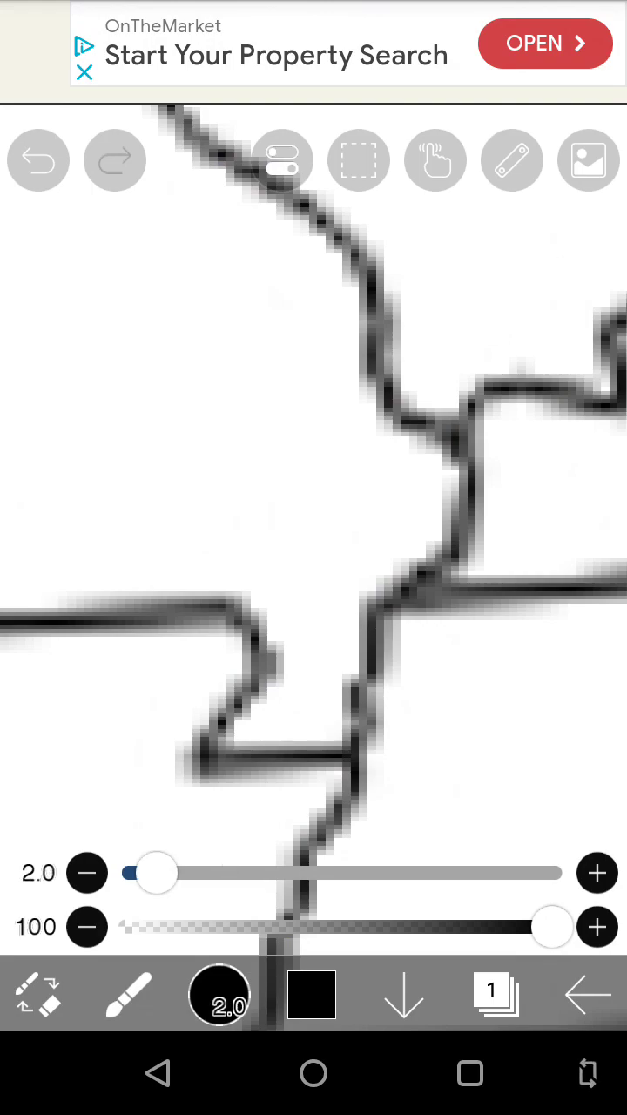
scroll(314, 487, down, 5)
scroll(314, 488, down, 5)
scroll(314, 487, down, 2)
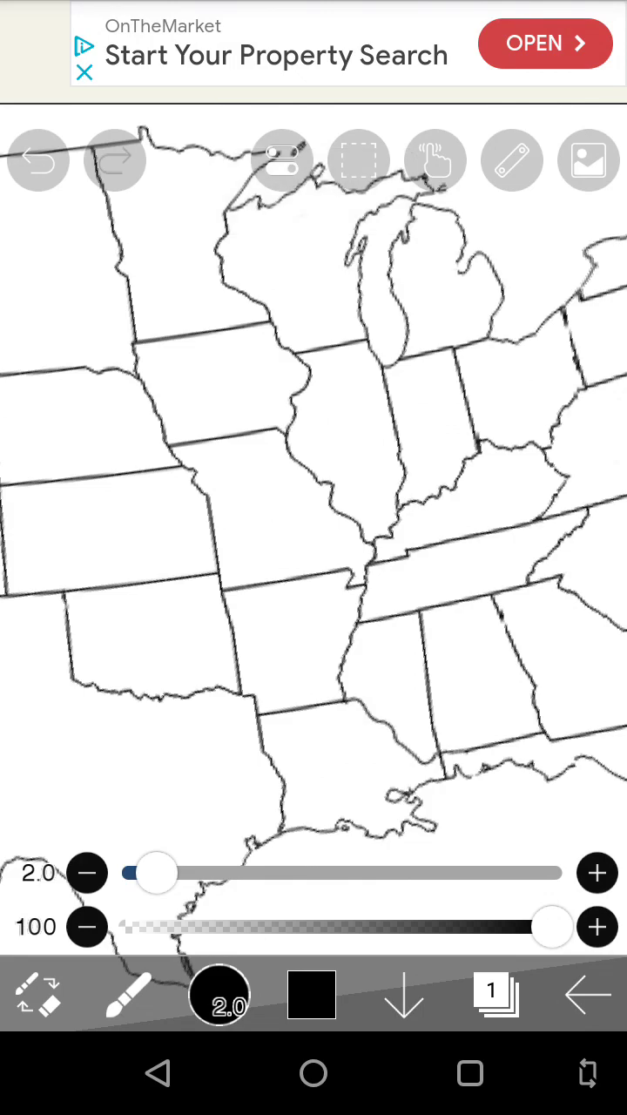
scroll(365, 557, up, 3)
scroll(365, 557, up, 2)
scroll(365, 557, up, 1)
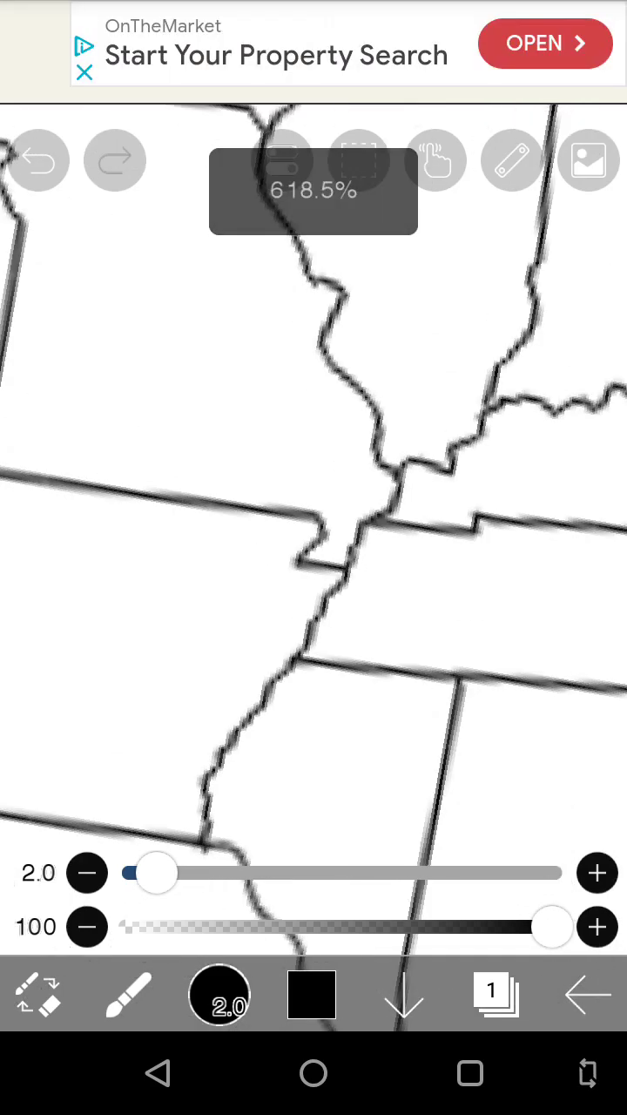
scroll(365, 557, up, 5)
click(87, 873)
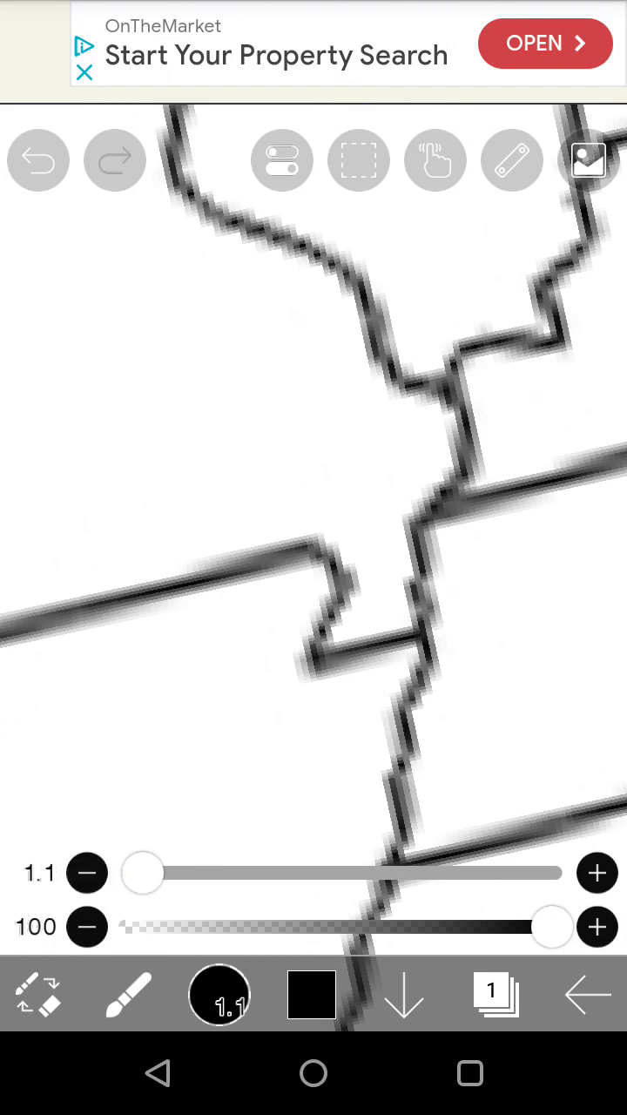
drag(315, 536, 397, 524)
Paint out the bootheel's old lower edge and leftover stub in white with a larger brush.
click(280, 731)
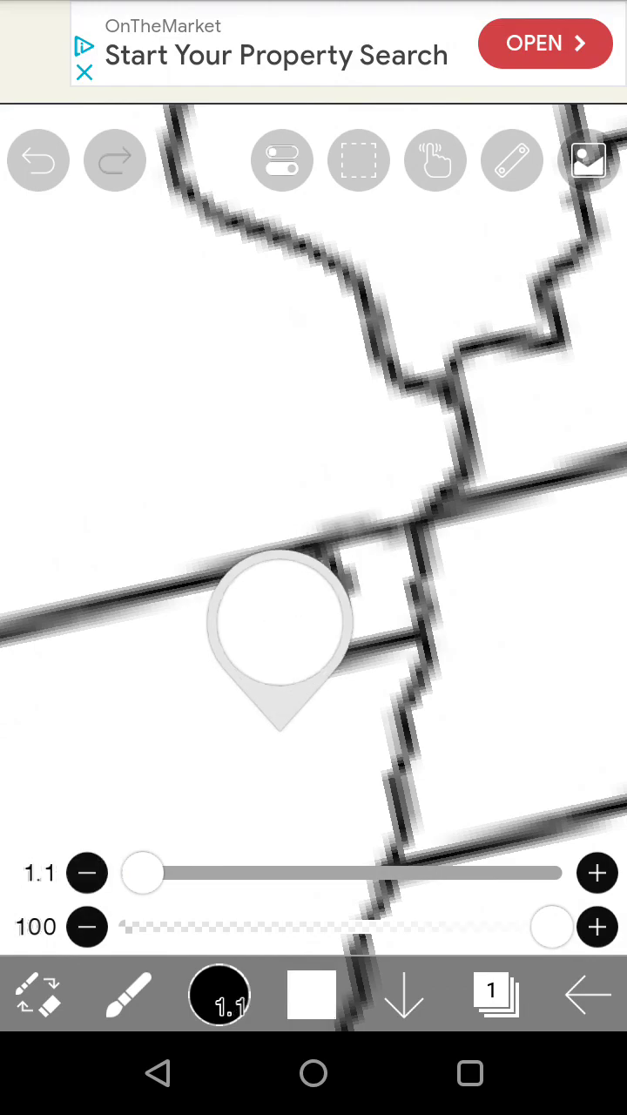
drag(142, 872, 207, 872)
mouse_move(331, 657)
mouse_down()
mouse_move(369, 614)
mouse_move(357, 588)
mouse_up()
drag(364, 687, 409, 609)
scroll(314, 523, down, 10)
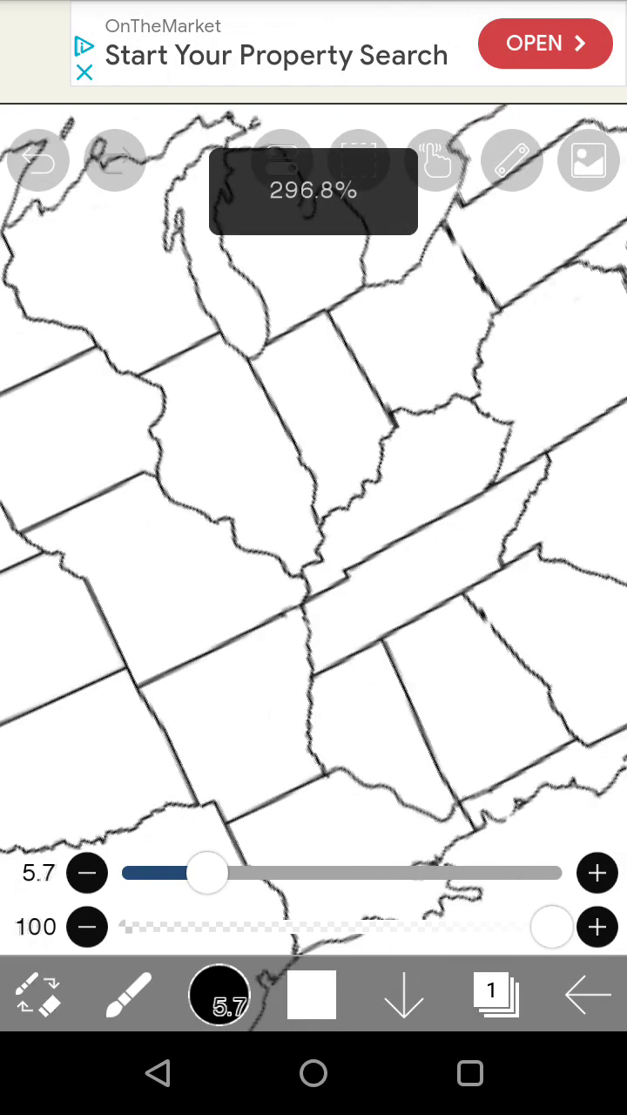
scroll(314, 558, up, 5)
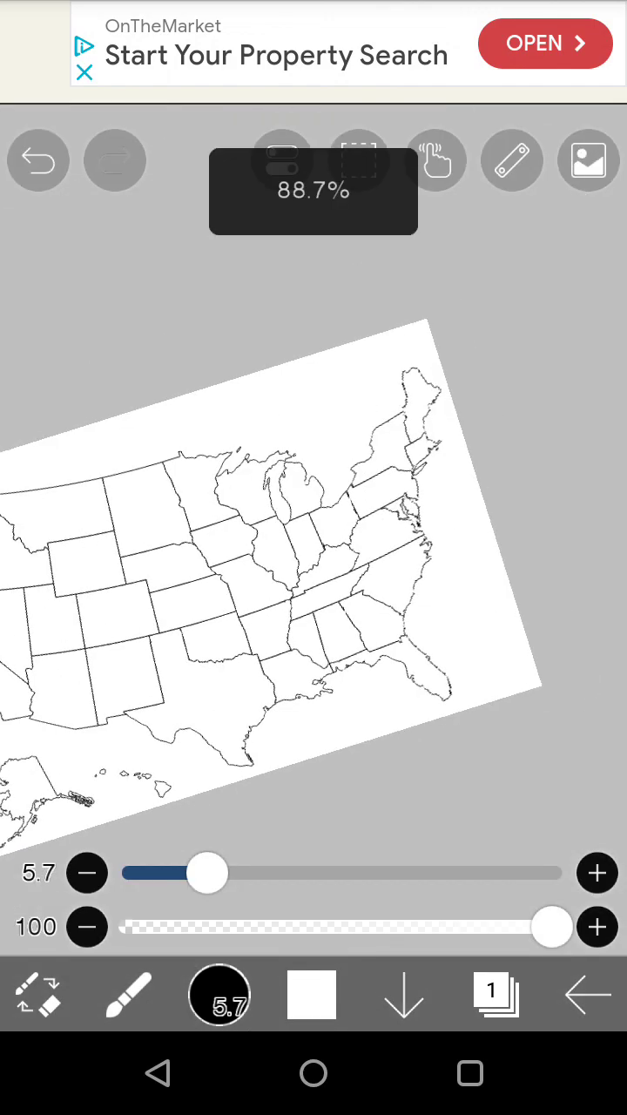
scroll(314, 558, down, 5)
scroll(313, 558, up, 4)
scroll(313, 557, up, 2)
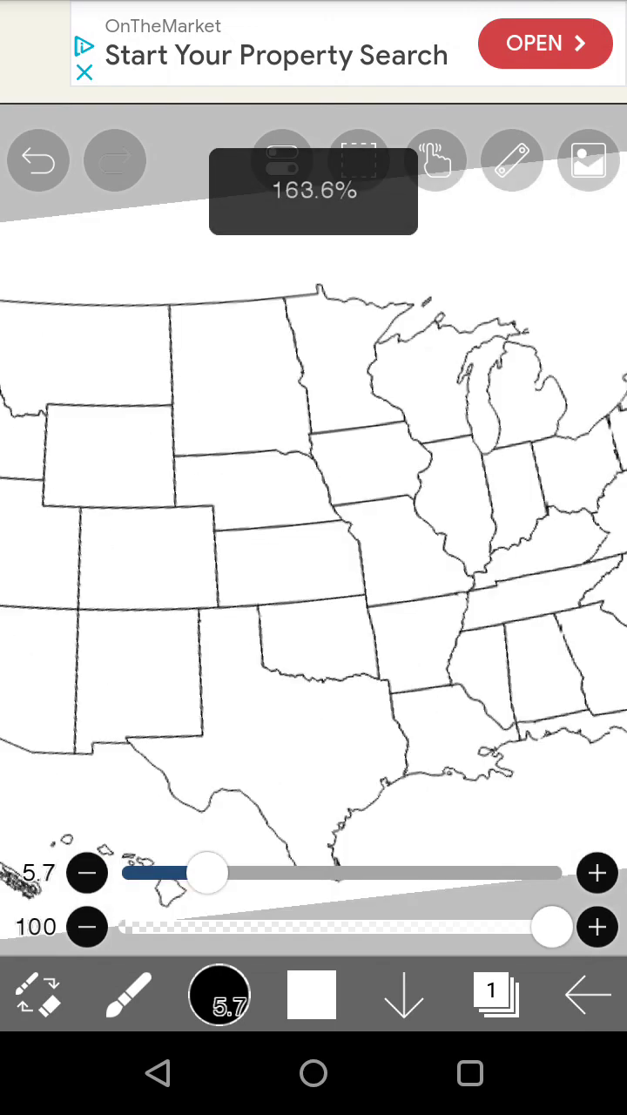
scroll(313, 557, down, 2)
scroll(314, 557, down, 3)
scroll(314, 557, up, 2)
scroll(313, 558, up, 2)
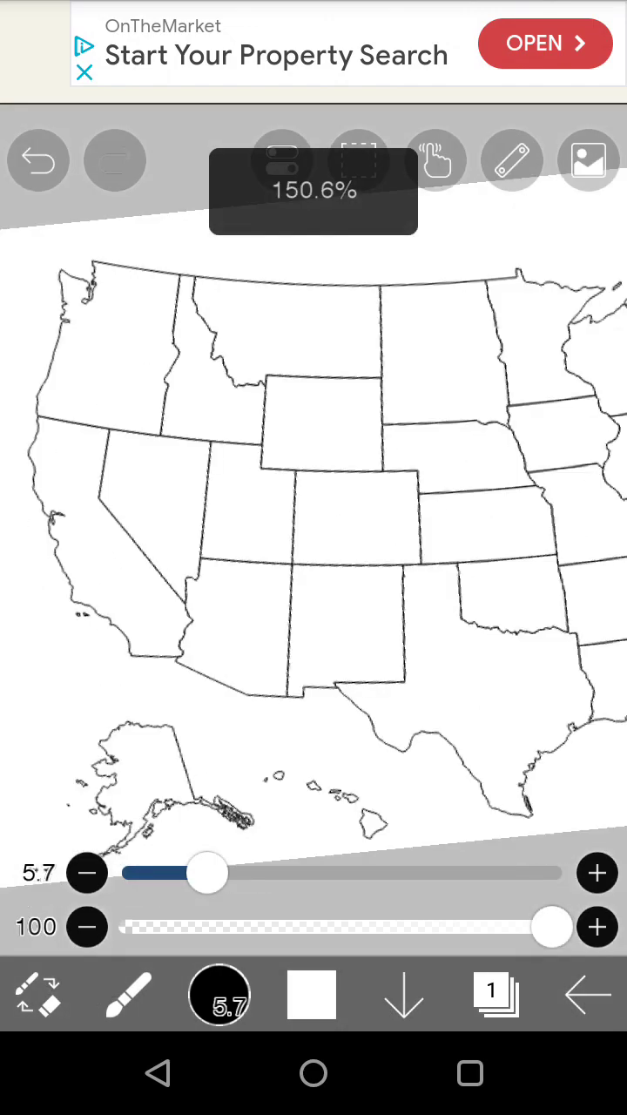
scroll(313, 558, up, 3)
scroll(313, 557, up, 1)
scroll(313, 557, up, 2)
scroll(313, 558, down, 1)
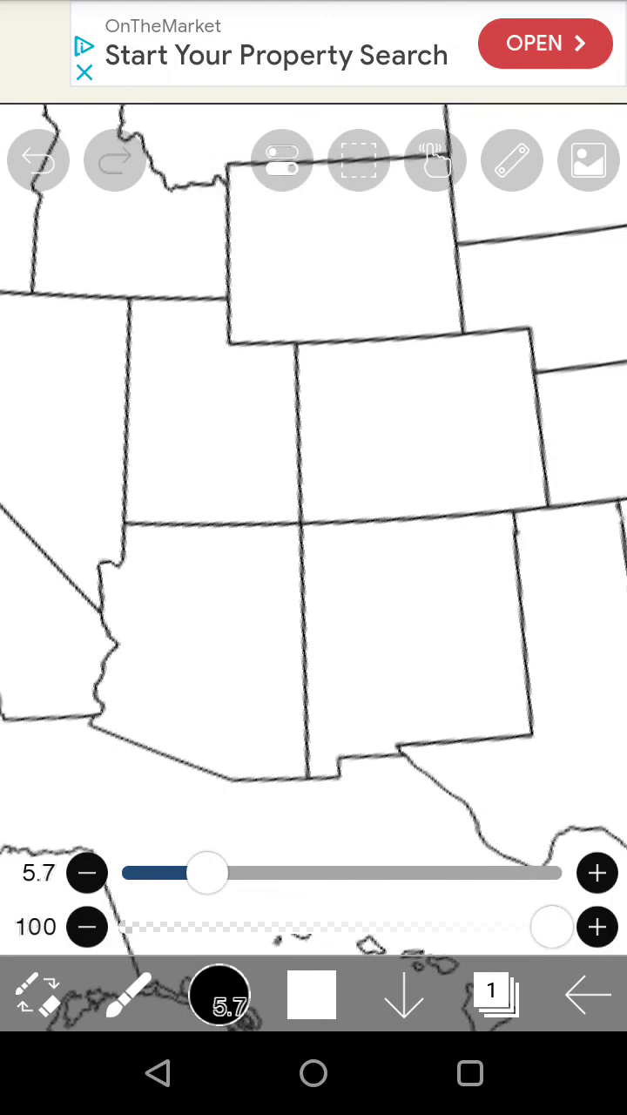
scroll(314, 557, up, 2)
scroll(313, 557, up, 1)
scroll(313, 557, up, 1)
scroll(313, 557, down, 5)
scroll(313, 557, up, 1)
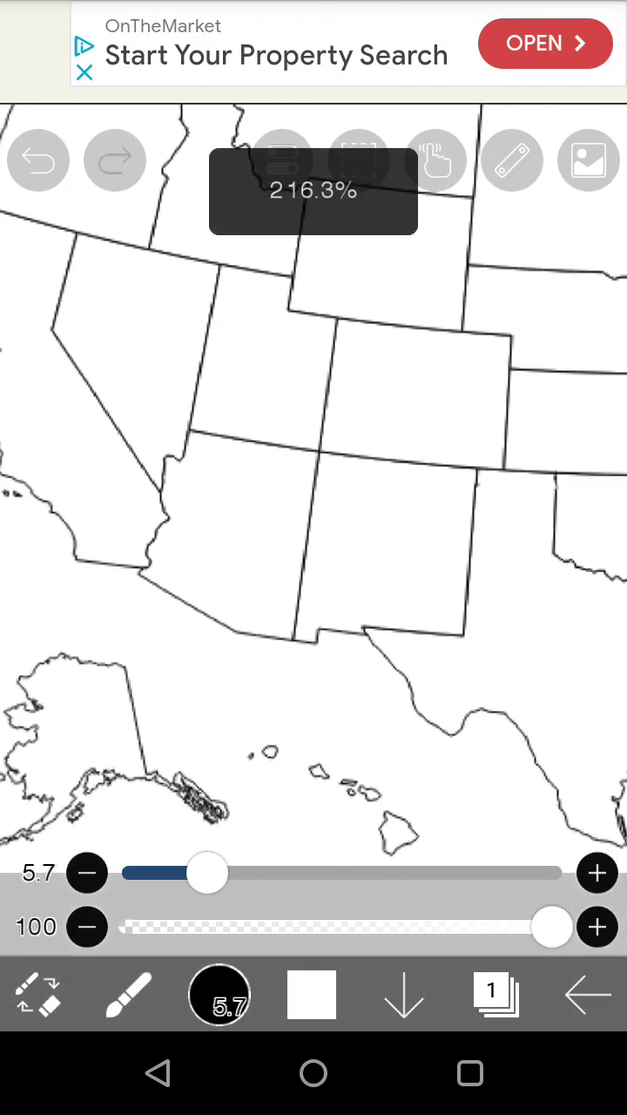
scroll(313, 557, down, 3)
scroll(313, 557, down, 2)
scroll(313, 557, up, 1)
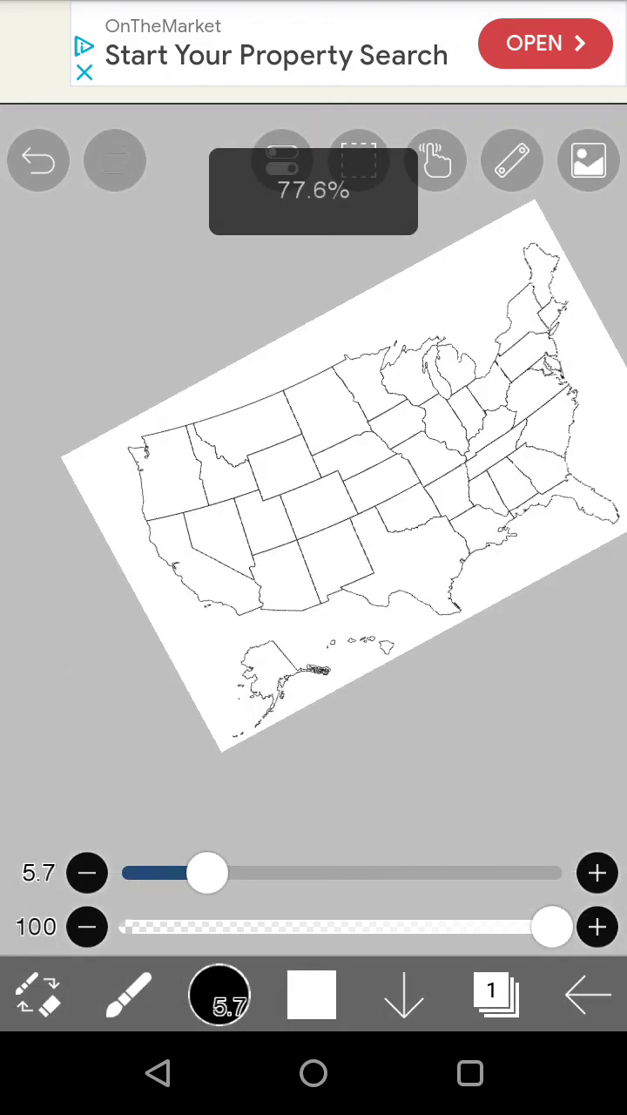
scroll(313, 557, up, 3)
scroll(314, 558, up, 1)
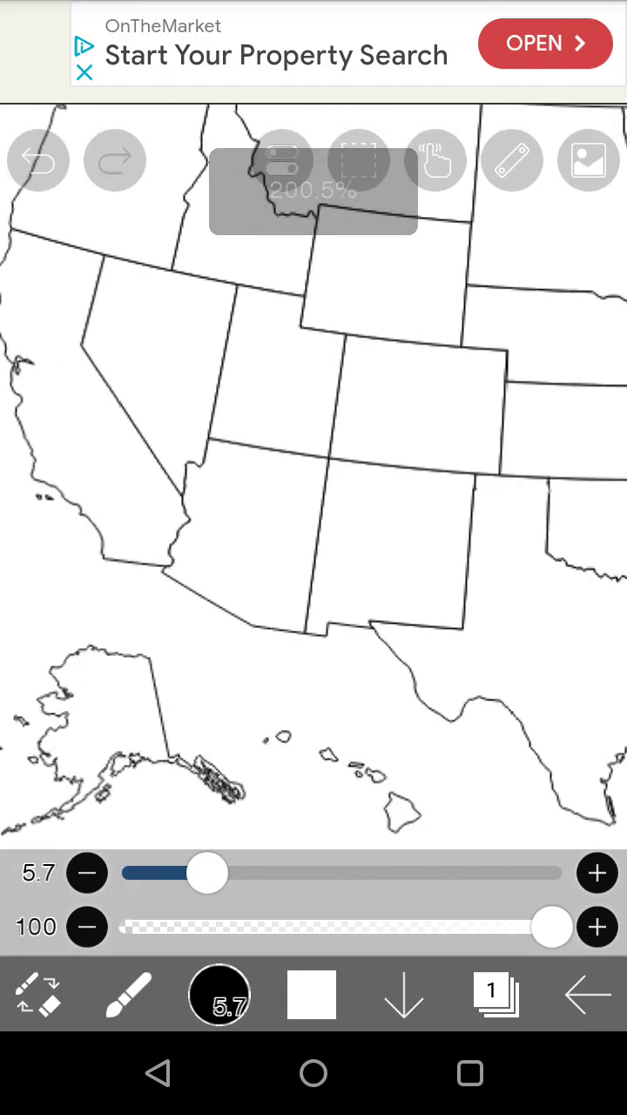
scroll(313, 558, up, 2)
scroll(313, 557, up, 1)
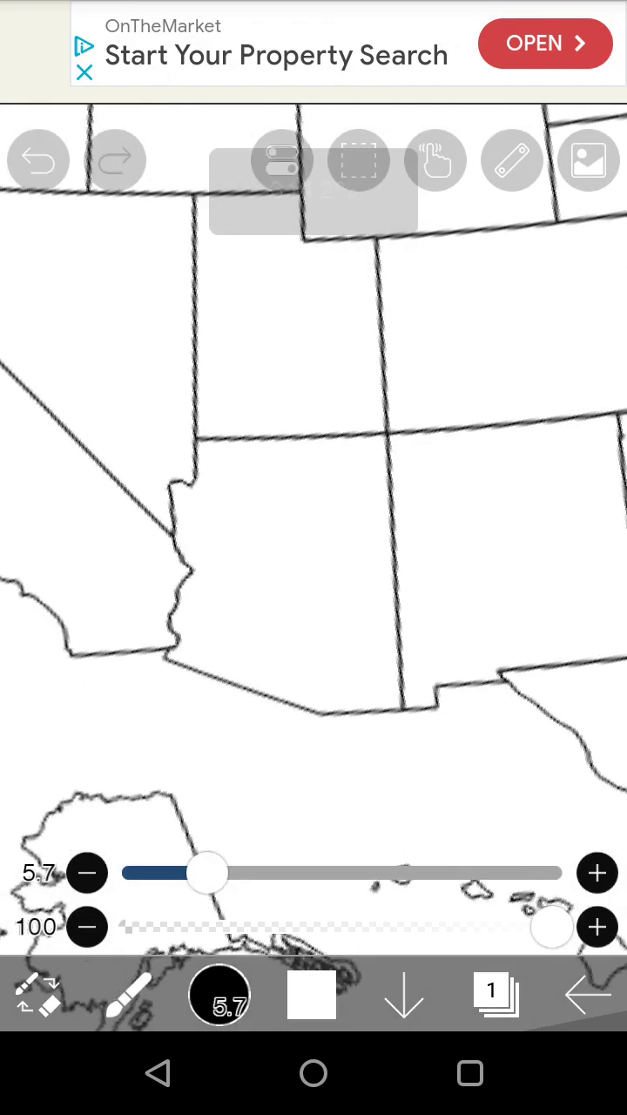
scroll(313, 558, down, 2)
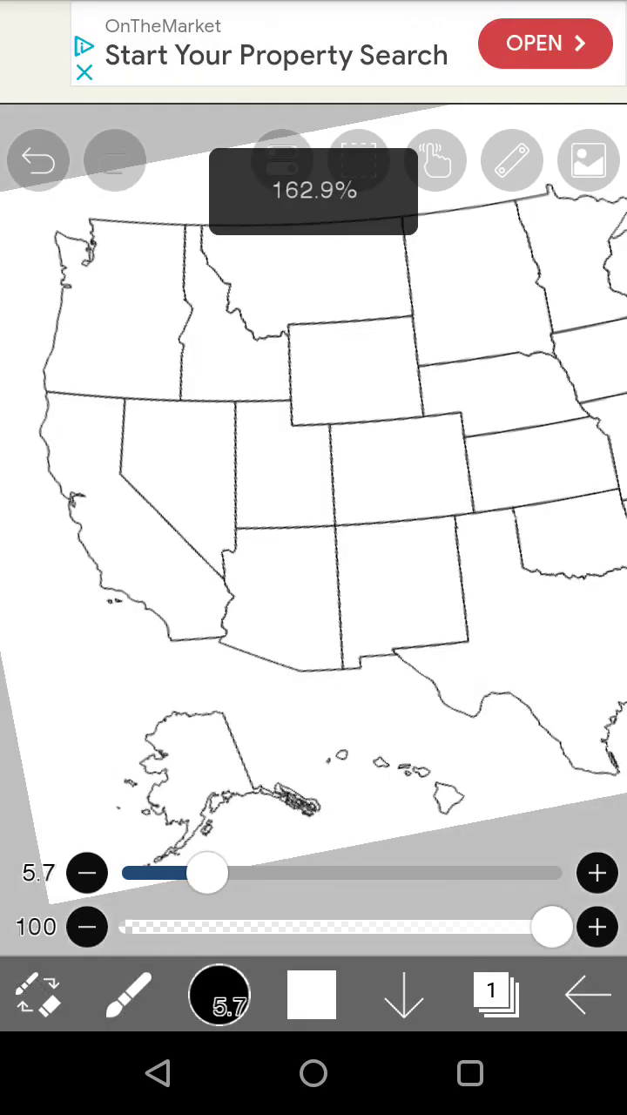
scroll(314, 557, up, 1)
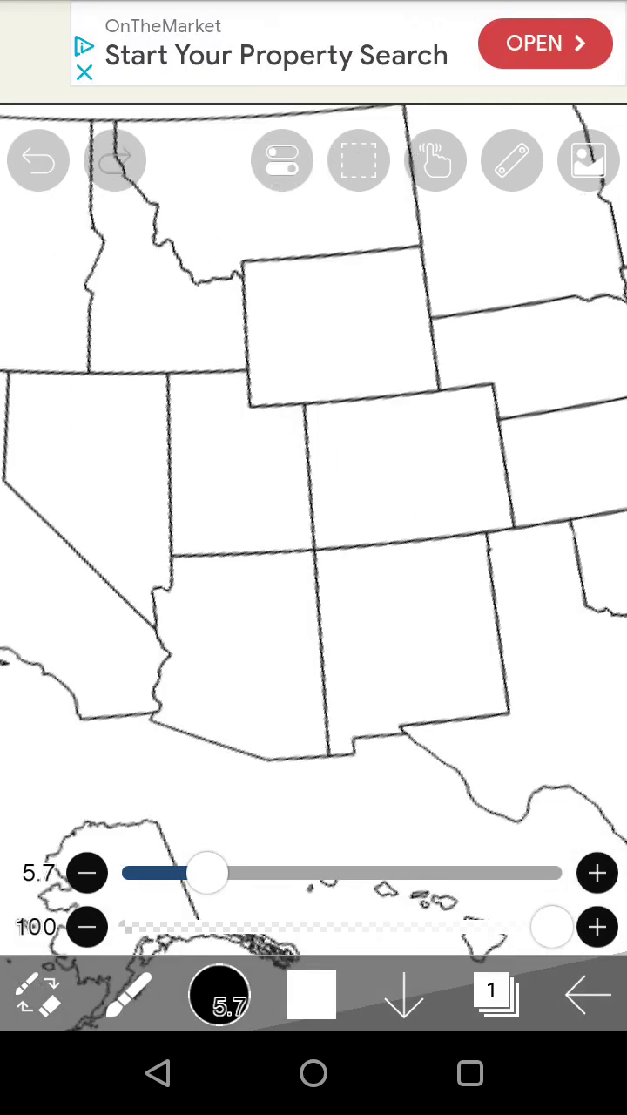
With a 13.0 eraser, erase the Utah–Colorado, Arizona–New Mexico and surrounding Four Corners borders.
drag(207, 872, 311, 873)
scroll(314, 557, up, 3)
scroll(314, 557, up, 1)
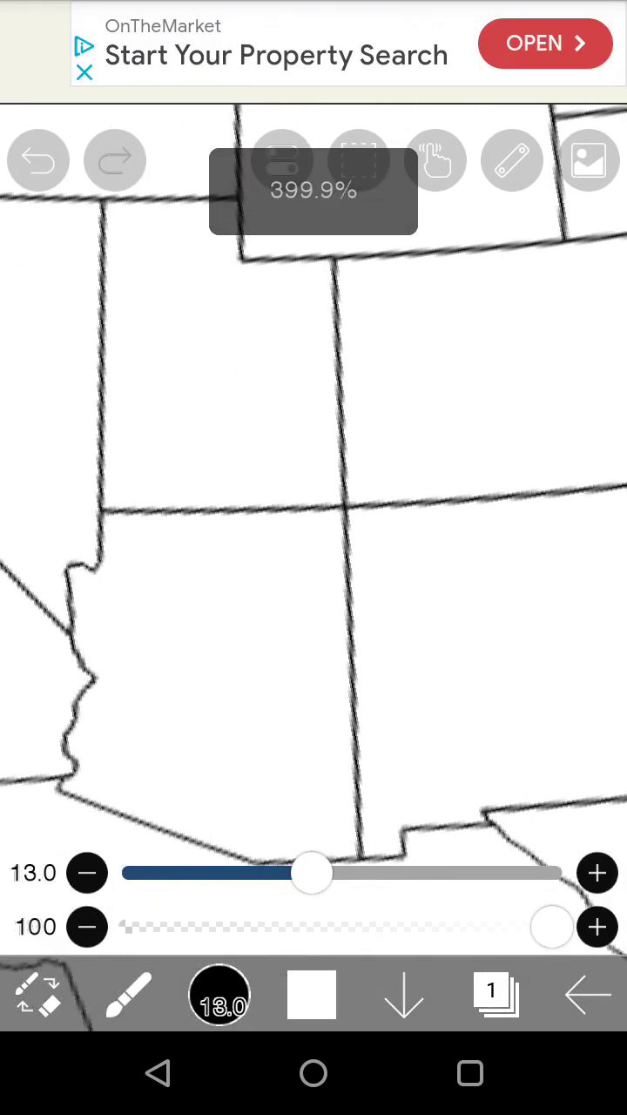
mouse_move(355, 538)
mouse_down()
mouse_move(326, 505)
mouse_move(375, 692)
mouse_up()
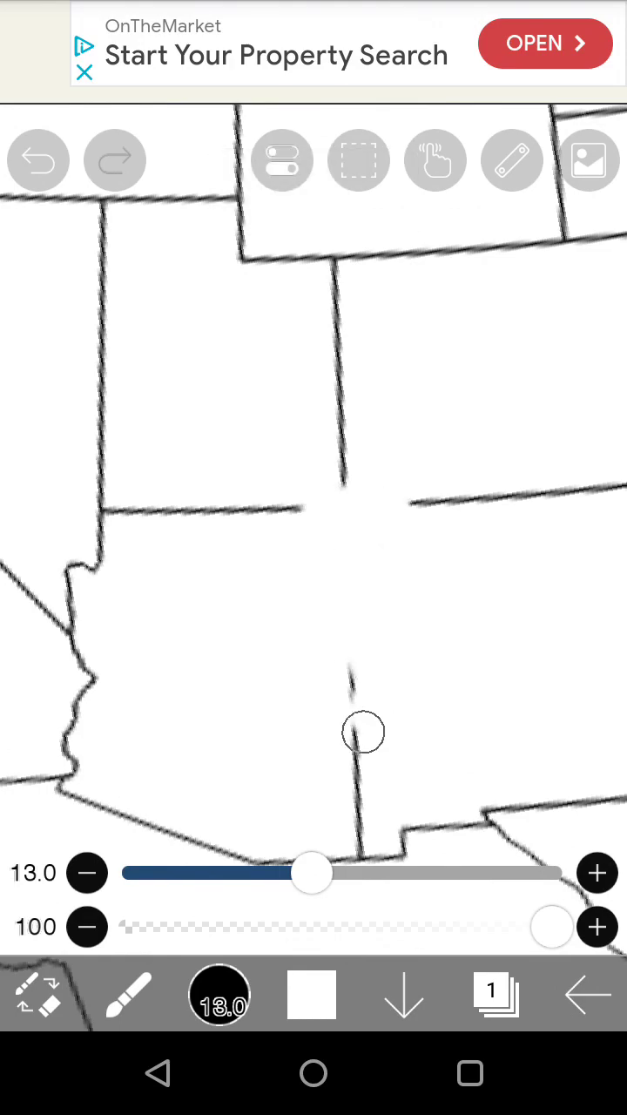
scroll(314, 557, down, 3)
scroll(314, 558, up, 2)
scroll(314, 557, up, 2)
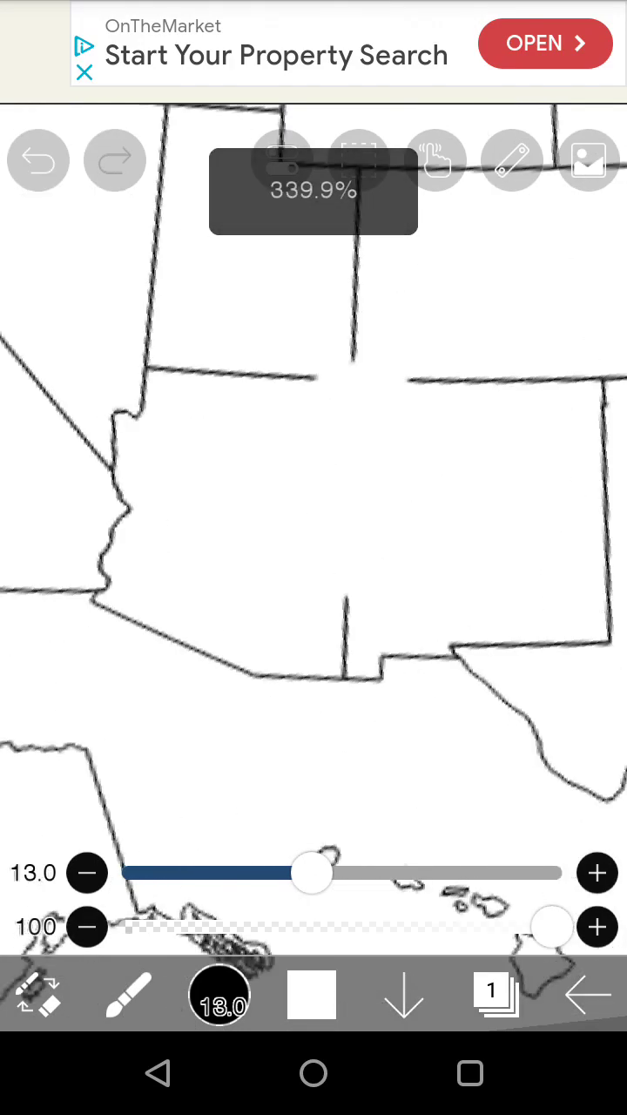
scroll(313, 557, up, 3)
scroll(313, 557, up, 1)
drag(361, 622, 351, 734)
scroll(314, 558, down, 2)
scroll(314, 557, down, 2)
scroll(313, 557, up, 2)
scroll(401, 584, up, 2)
mouse_move(400, 584)
mouse_down()
mouse_move(232, 671)
mouse_move(162, 668)
mouse_up()
scroll(313, 558, down, 2)
scroll(314, 557, up, 1)
scroll(325, 602, up, 2)
drag(305, 431, 337, 646)
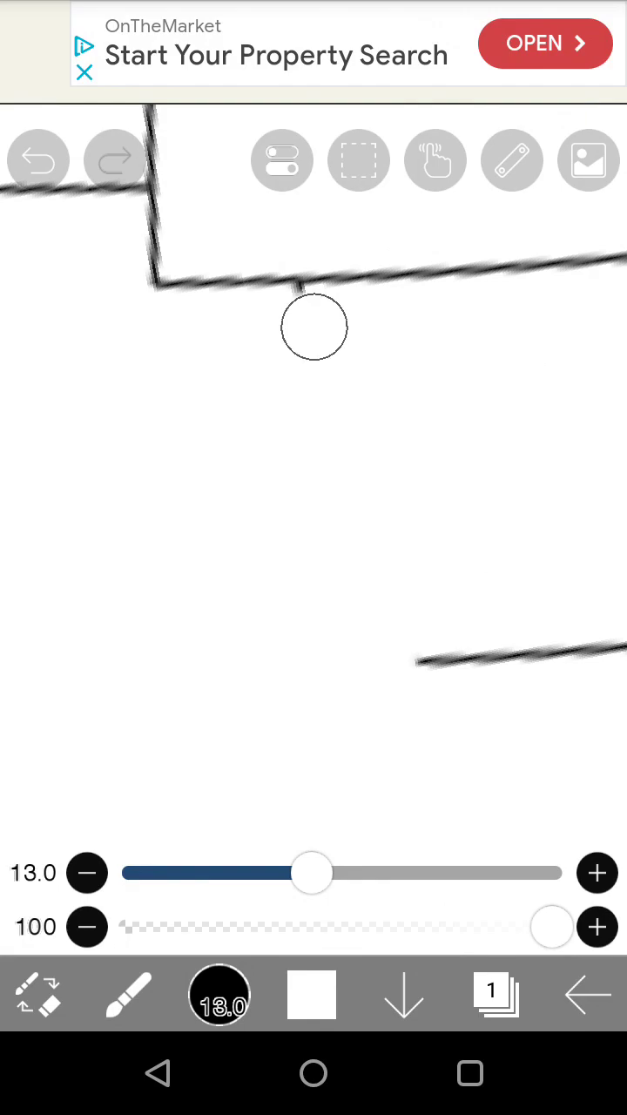
mouse_move(313, 326)
mouse_down()
mouse_move(269, 319)
mouse_move(299, 319)
mouse_up()
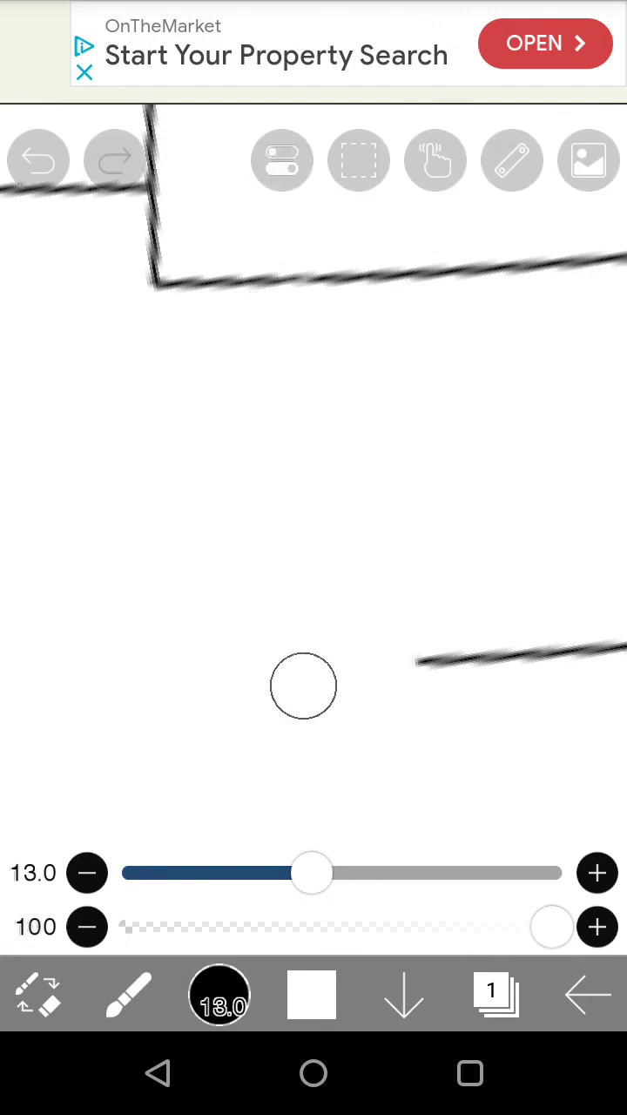
scroll(314, 557, down, 2)
scroll(313, 557, up, 1)
scroll(313, 557, up, 2)
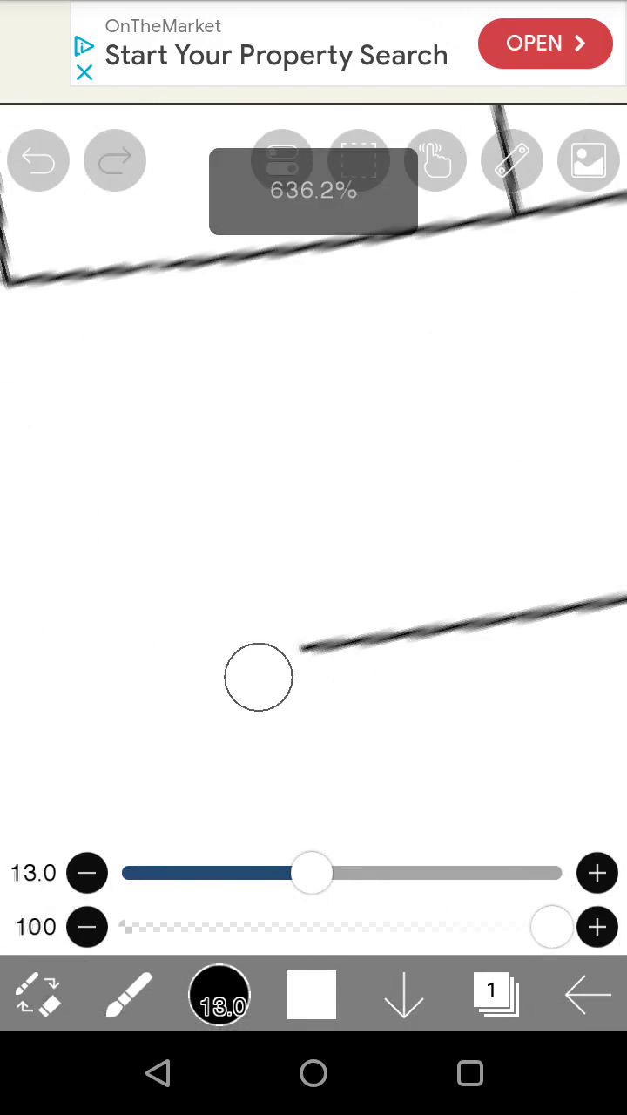
drag(300, 649, 592, 601)
scroll(313, 558, down, 3)
scroll(313, 558, up, 2)
scroll(314, 557, up, 2)
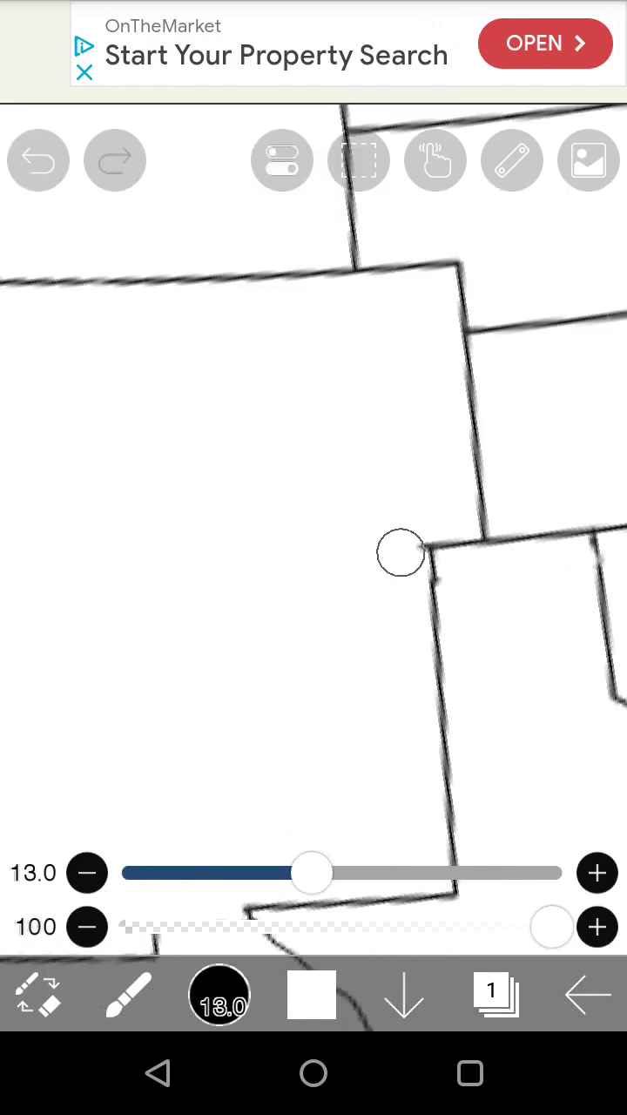
scroll(313, 557, down, 2)
scroll(314, 557, down, 1)
scroll(313, 557, up, 1)
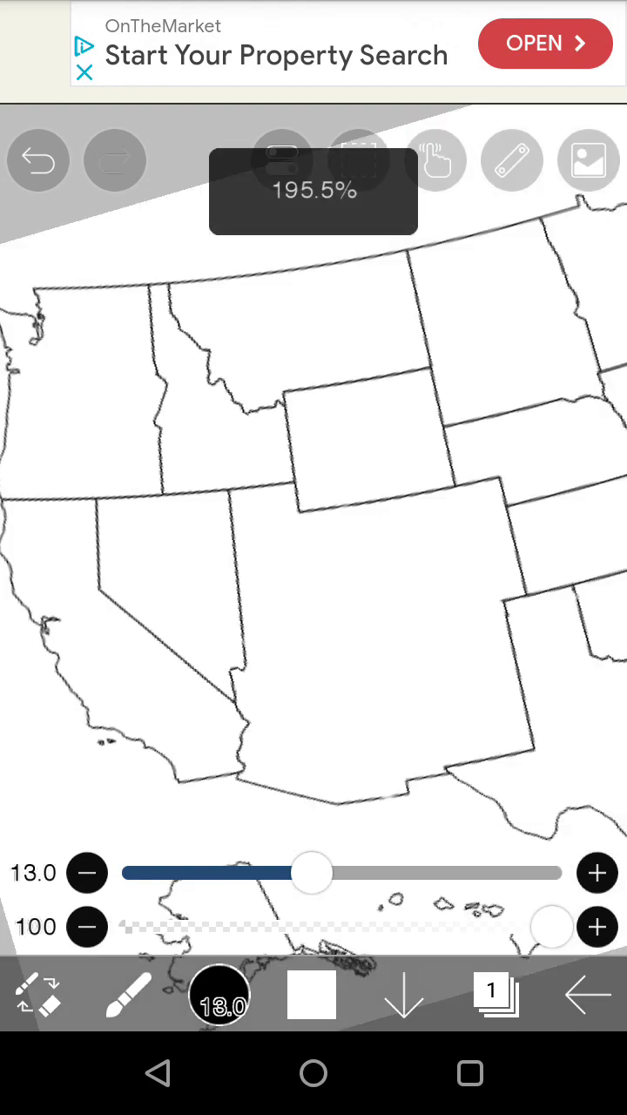
scroll(314, 558, up, 1)
scroll(313, 558, up, 2)
scroll(314, 557, up, 1)
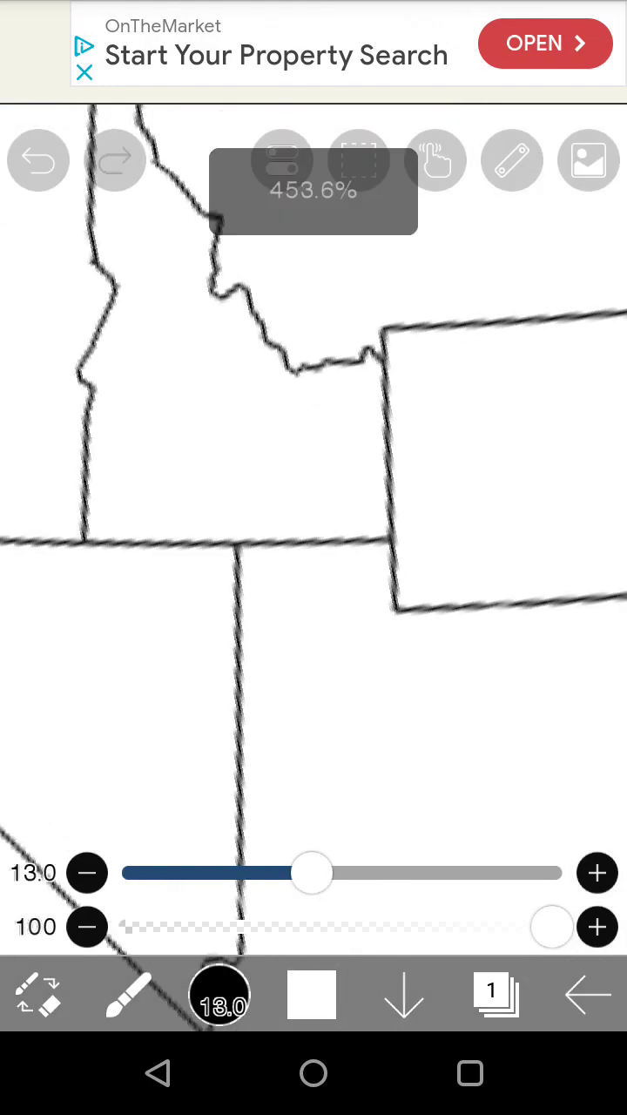
scroll(313, 557, down, 2)
scroll(314, 558, down, 2)
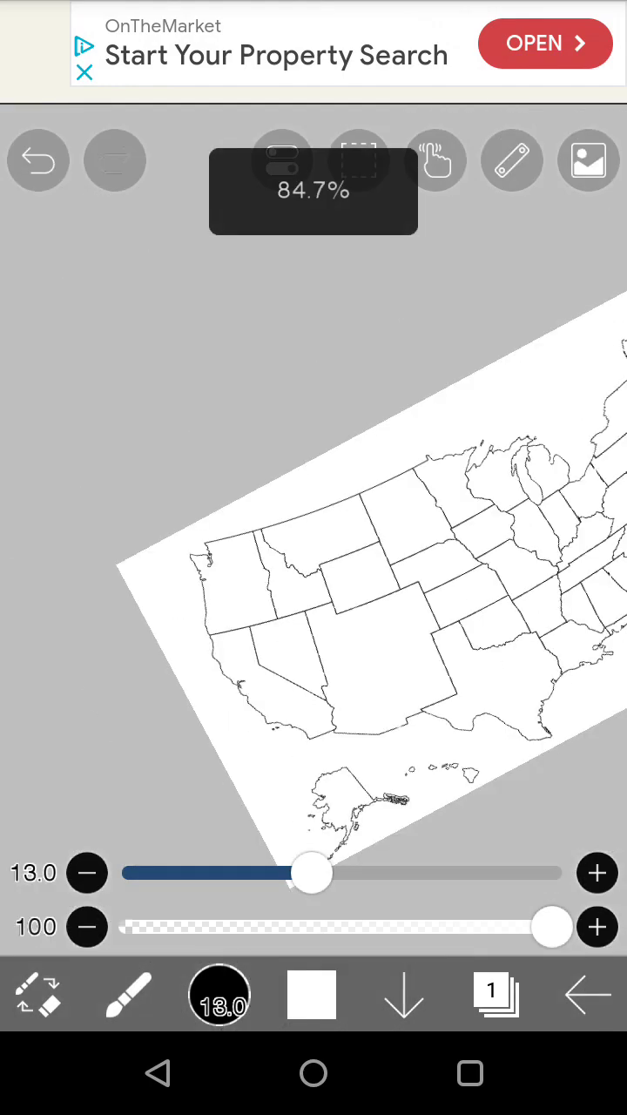
scroll(314, 557, down, 1)
scroll(314, 557, up, 1)
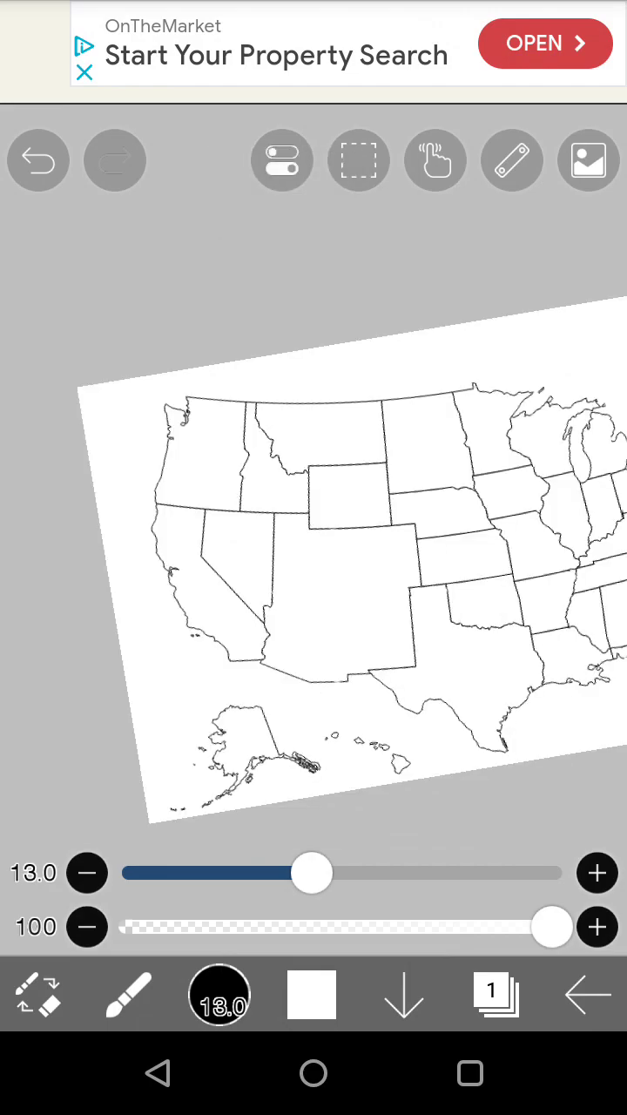
scroll(313, 557, down, 1)
scroll(314, 558, down, 1)
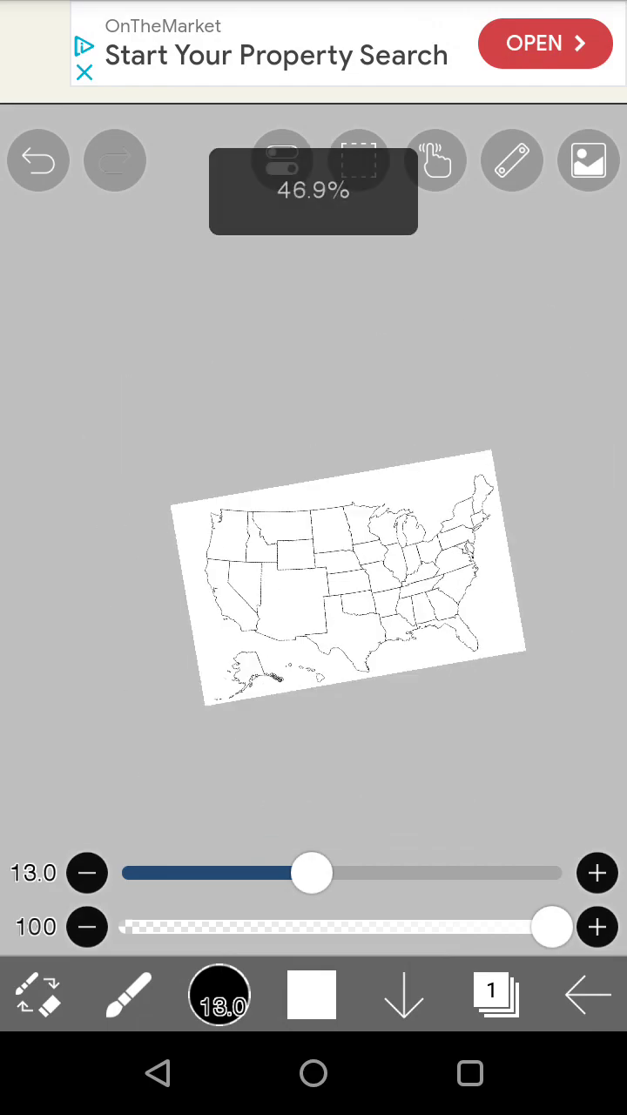
scroll(314, 557, up, 1)
scroll(313, 523, up, 1)
scroll(313, 522, up, 1)
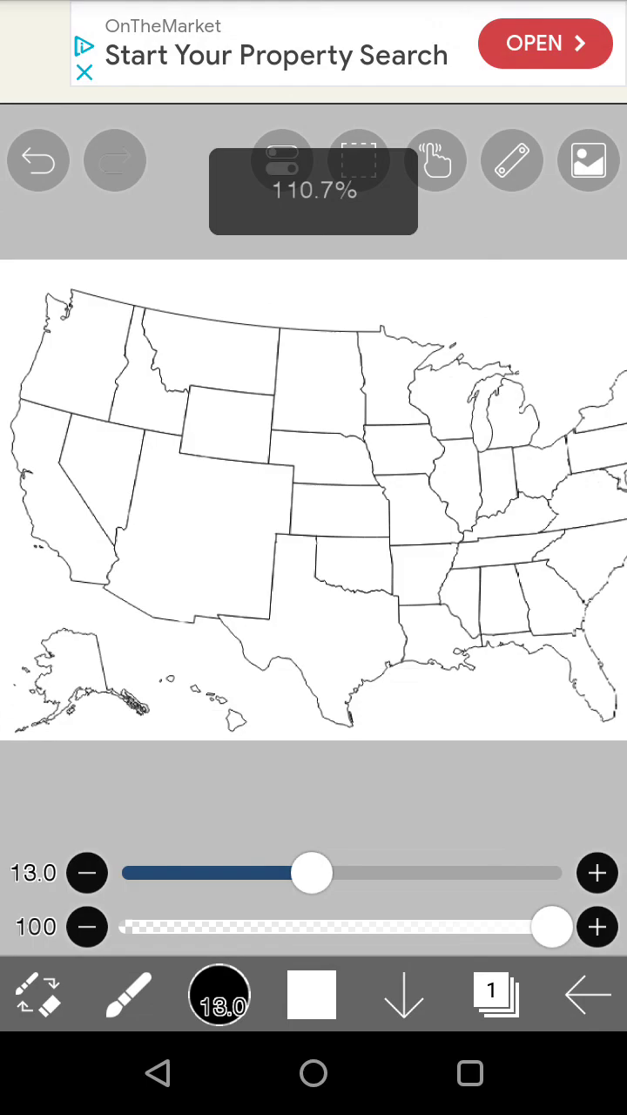
scroll(314, 523, up, 2)
scroll(314, 523, up, 1)
scroll(313, 523, up, 1)
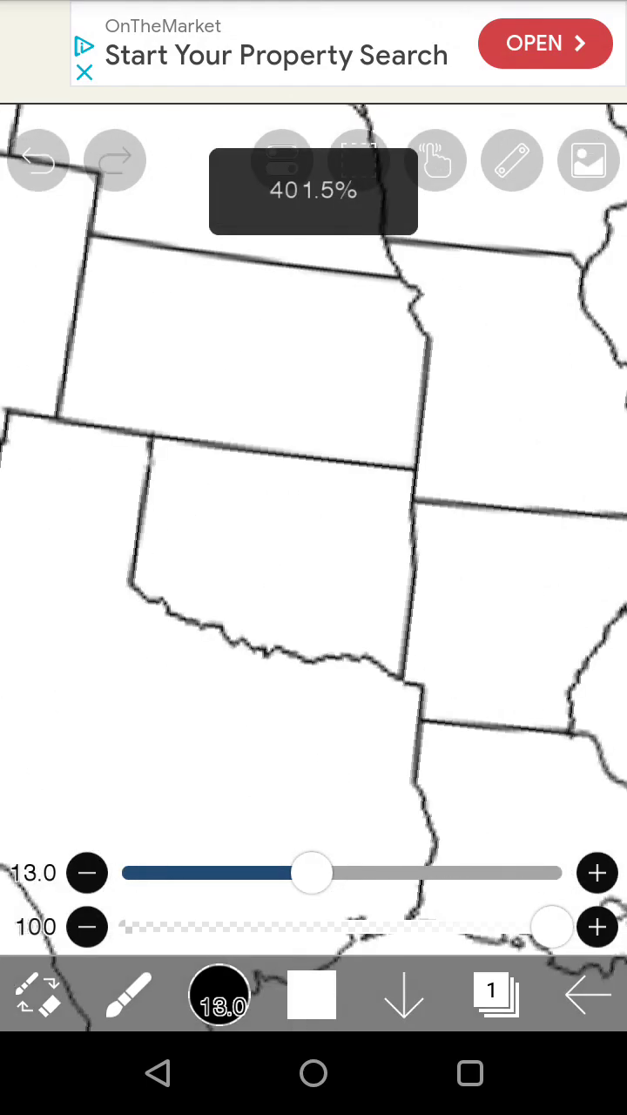
scroll(313, 522, down, 5)
scroll(313, 523, up, 3)
scroll(313, 523, down, 4)
scroll(314, 522, up, 4)
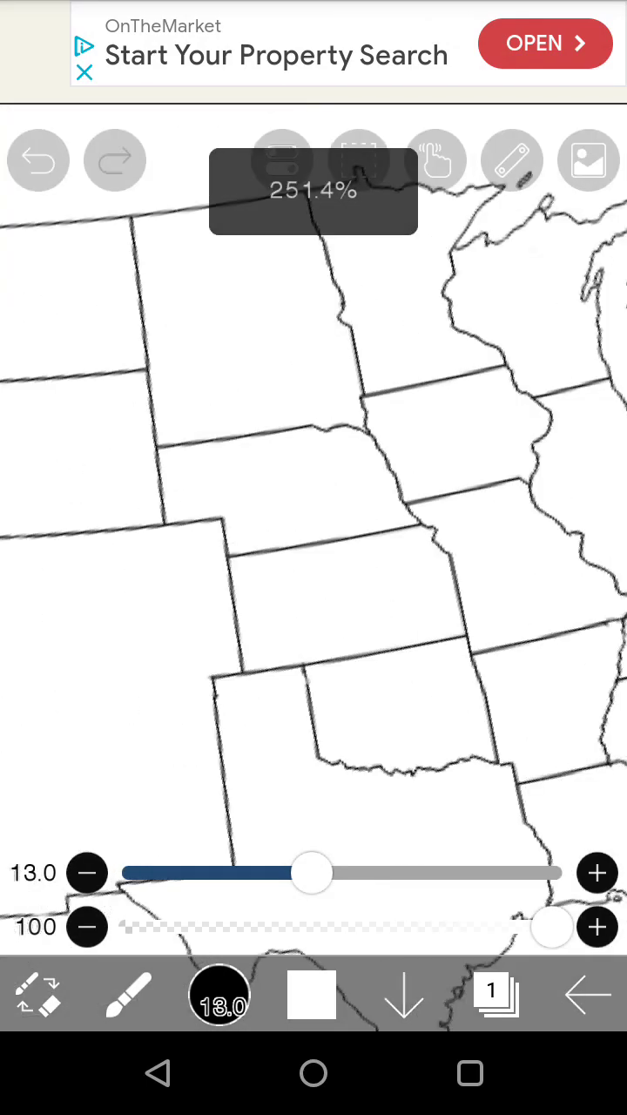
scroll(314, 523, up, 2)
scroll(313, 522, up, 2)
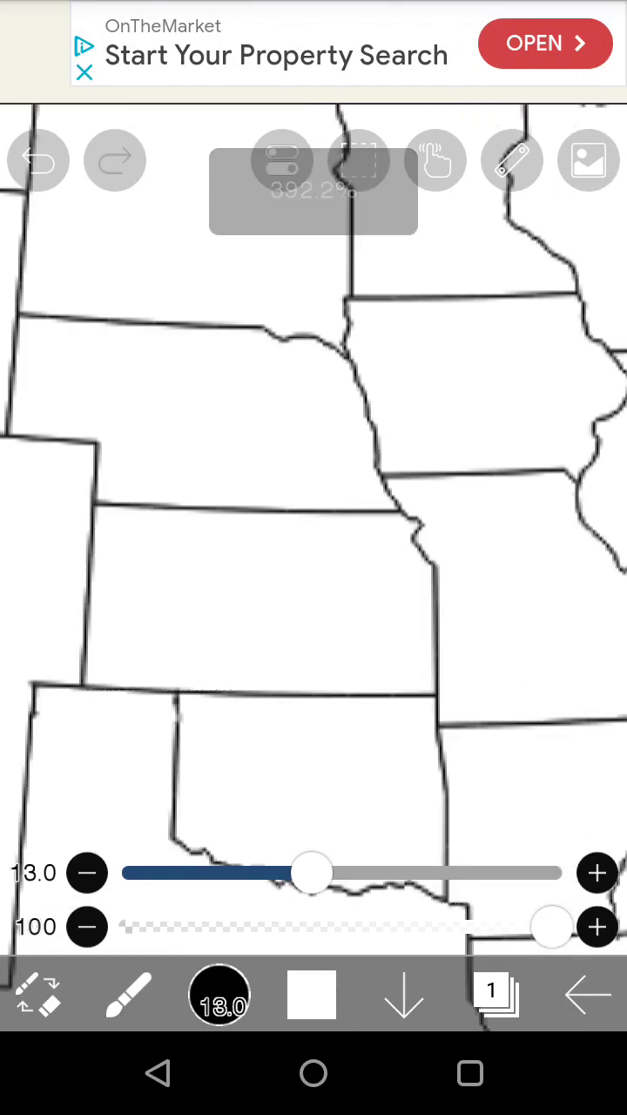
scroll(313, 522, down, 2)
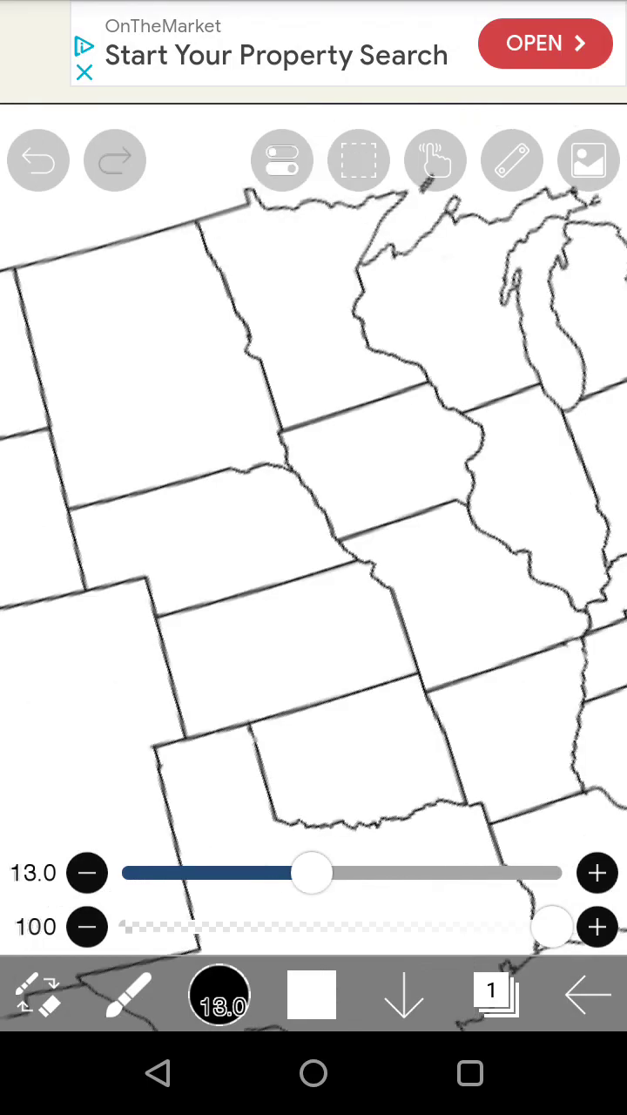
scroll(313, 522, down, 2)
scroll(314, 523, up, 2)
scroll(313, 522, up, 1)
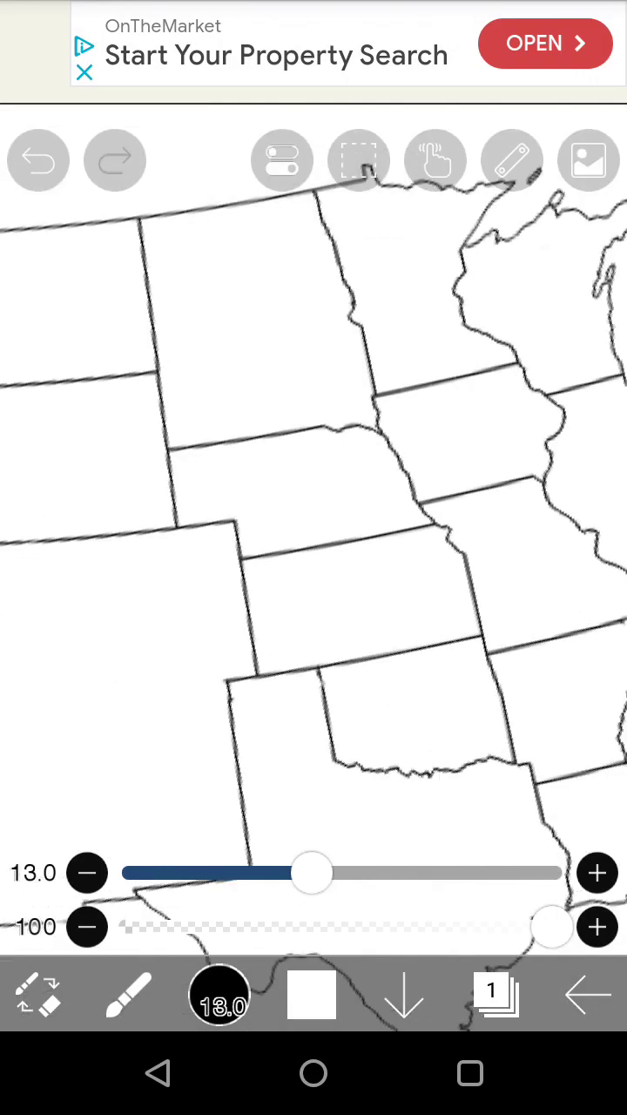
scroll(314, 522, down, 3)
scroll(313, 522, up, 2)
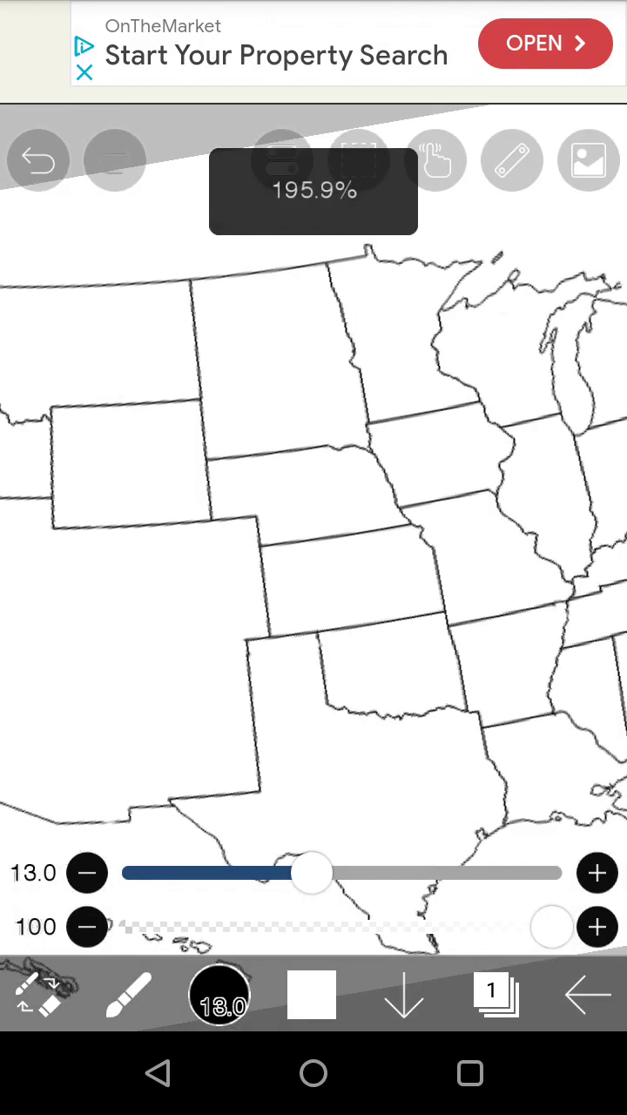
scroll(314, 522, down, 3)
Erase the lower and upper sections of the Illinois–Indiana border line.
mouse_move(261, 566)
mouse_down()
mouse_move(322, 583)
mouse_move(348, 600)
mouse_up()
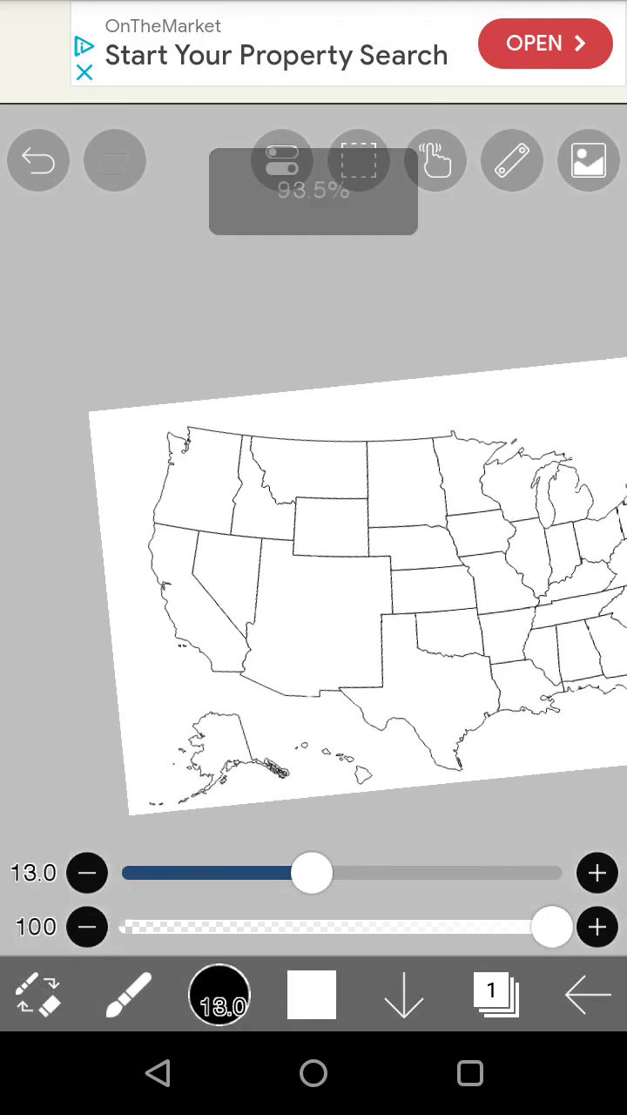
scroll(314, 522, down, 1)
scroll(314, 523, up, 1)
scroll(313, 522, up, 1)
scroll(313, 522, up, 3)
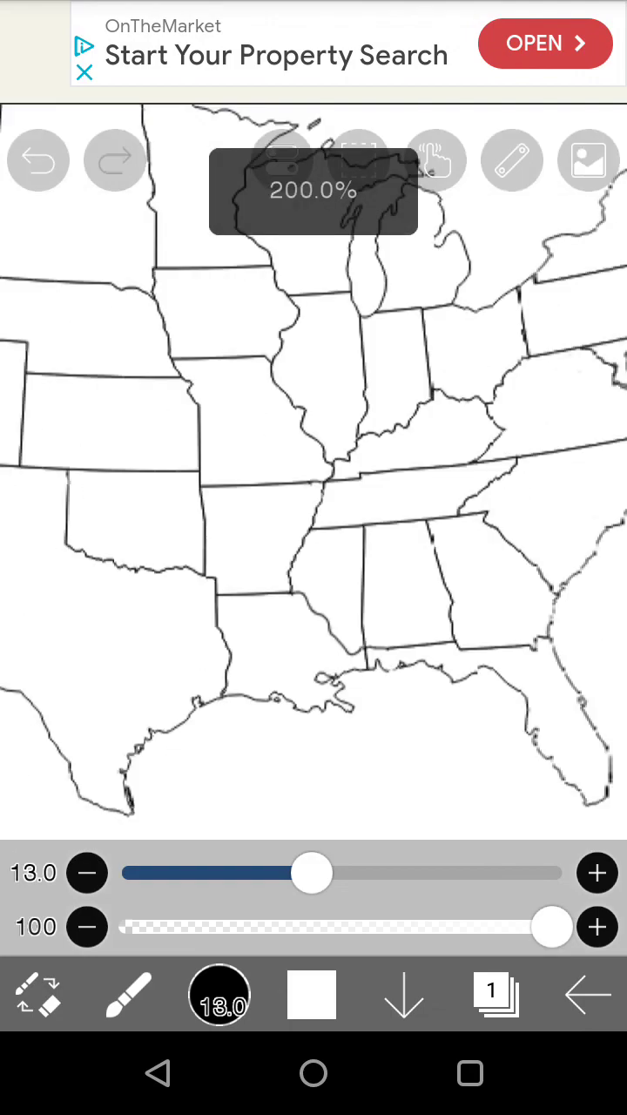
scroll(313, 522, up, 3)
scroll(313, 523, up, 1)
scroll(314, 523, down, 3)
scroll(314, 523, down, 1)
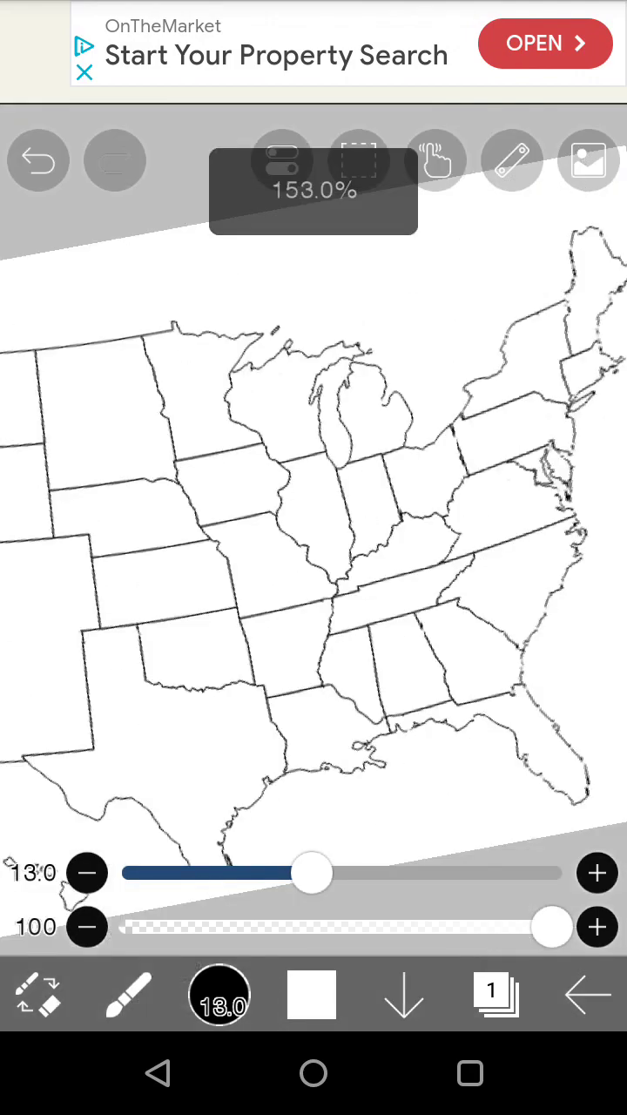
scroll(313, 523, down, 2)
scroll(314, 523, up, 2)
scroll(314, 522, up, 2)
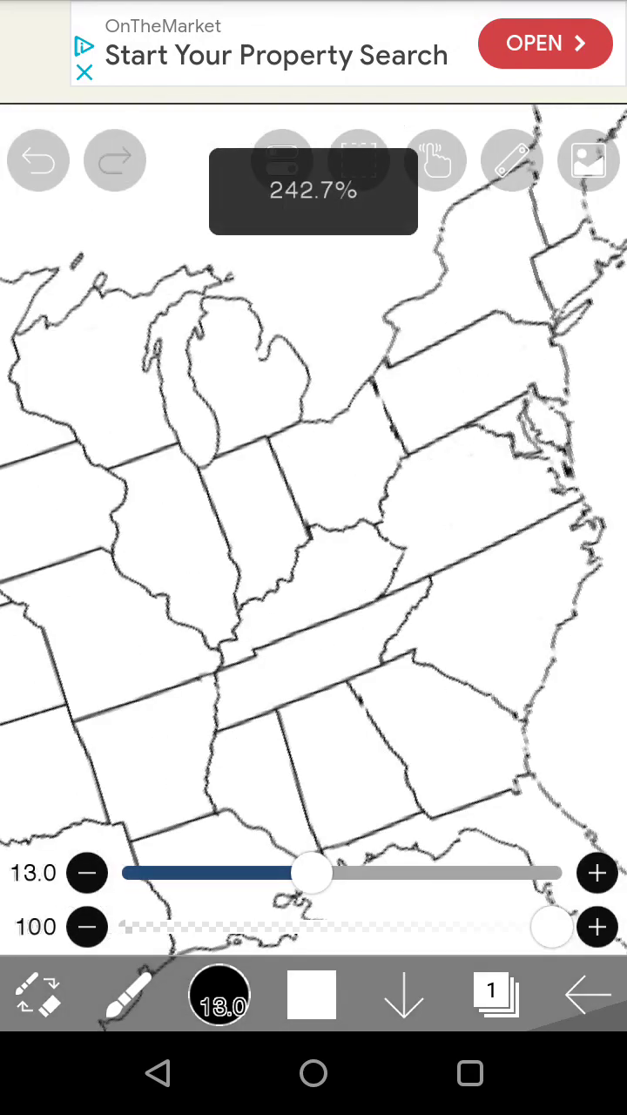
scroll(313, 522, down, 1)
scroll(314, 523, up, 2)
scroll(314, 522, up, 1)
scroll(314, 522, up, 1)
scroll(314, 523, up, 3)
mouse_move(262, 635)
mouse_down()
mouse_move(304, 650)
mouse_move(302, 726)
mouse_move(252, 802)
mouse_up()
drag(294, 791, 234, 398)
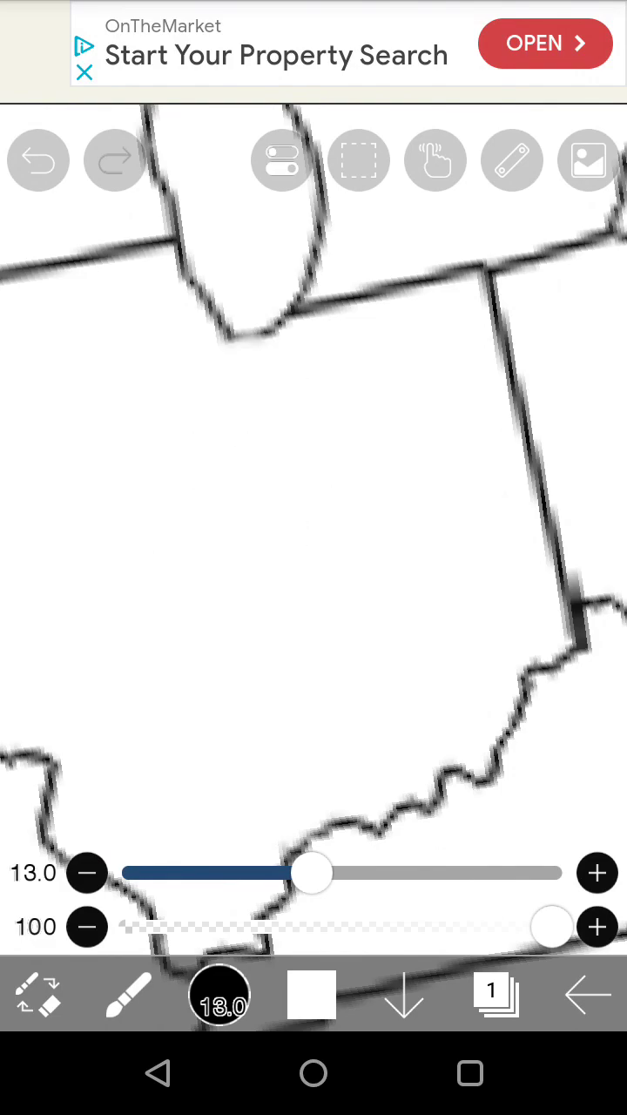
scroll(313, 523, down, 2)
scroll(313, 522, down, 3)
scroll(314, 522, down, 1)
scroll(313, 522, down, 2)
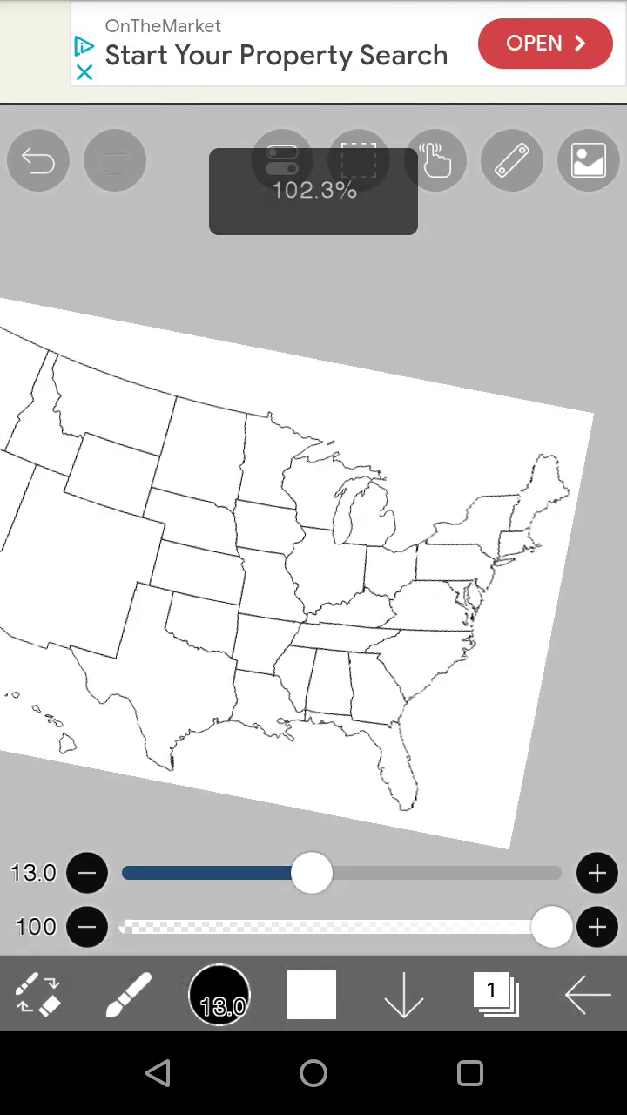
scroll(313, 523, down, 2)
scroll(313, 522, up, 1)
scroll(314, 523, up, 1)
scroll(314, 435, up, 2)
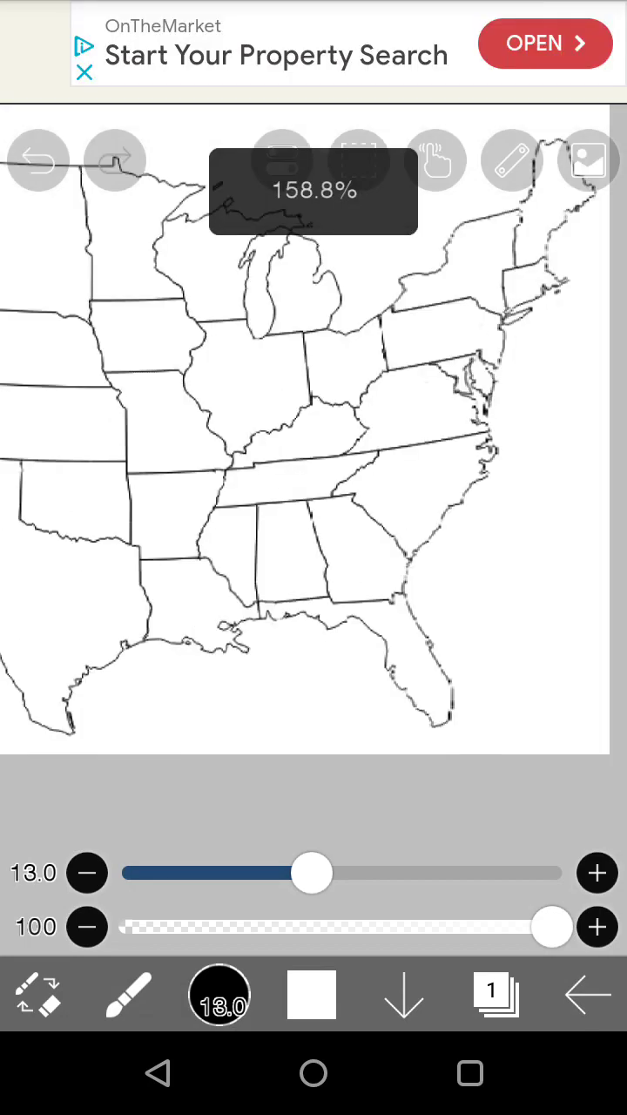
scroll(235, 452, up, 2)
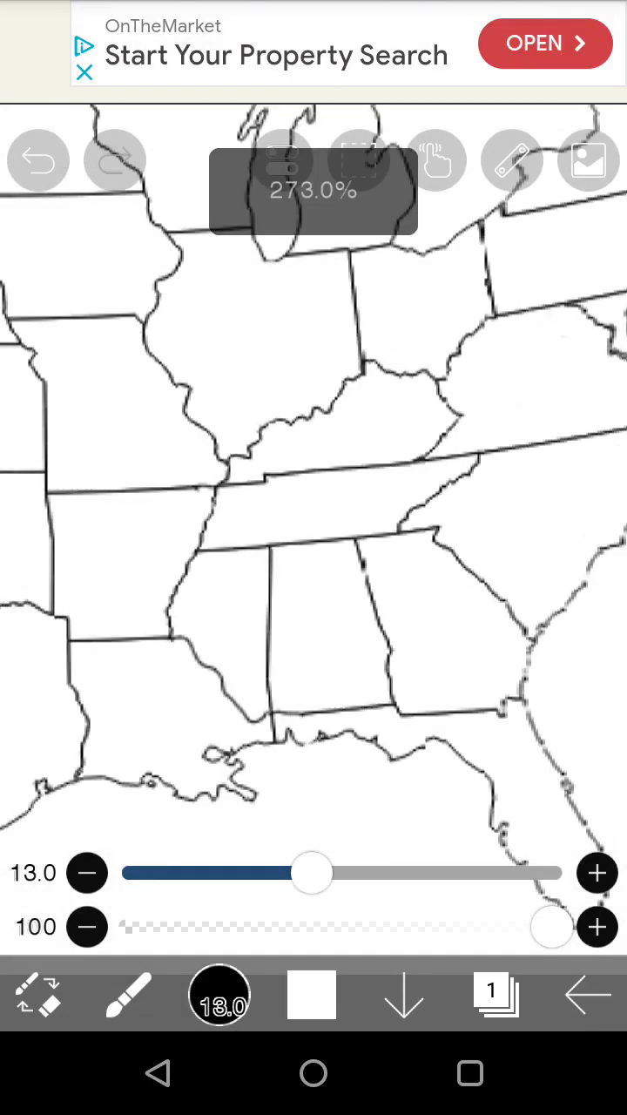
scroll(313, 522, up, 2)
scroll(314, 522, down, 1)
Shrink the white brush from its eraser width down to size 1.1.
drag(310, 873, 207, 872)
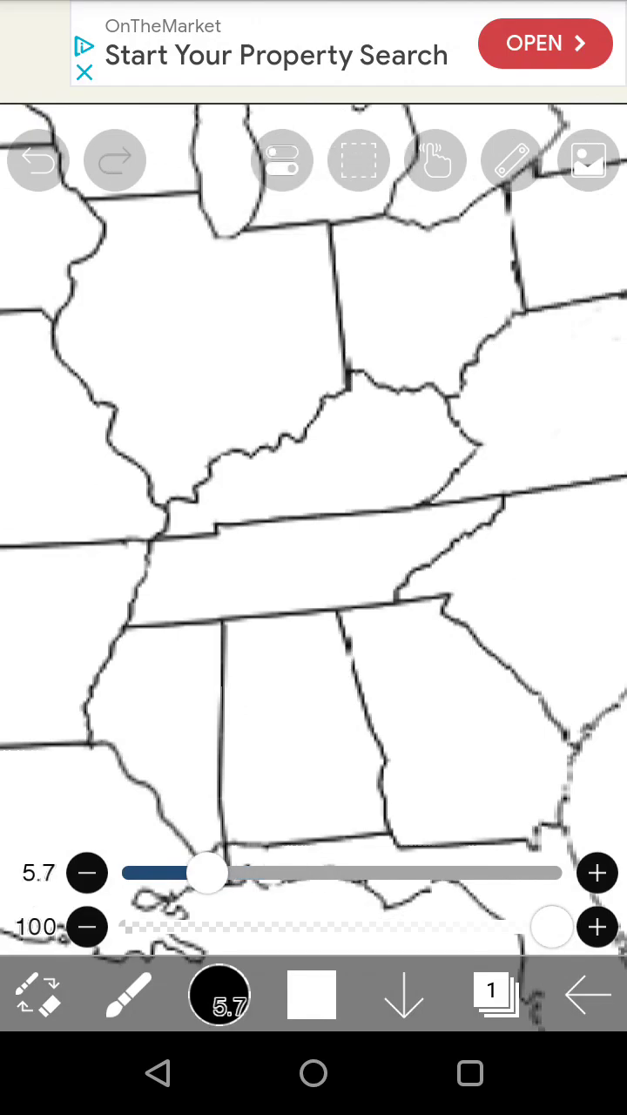
drag(207, 873, 153, 872)
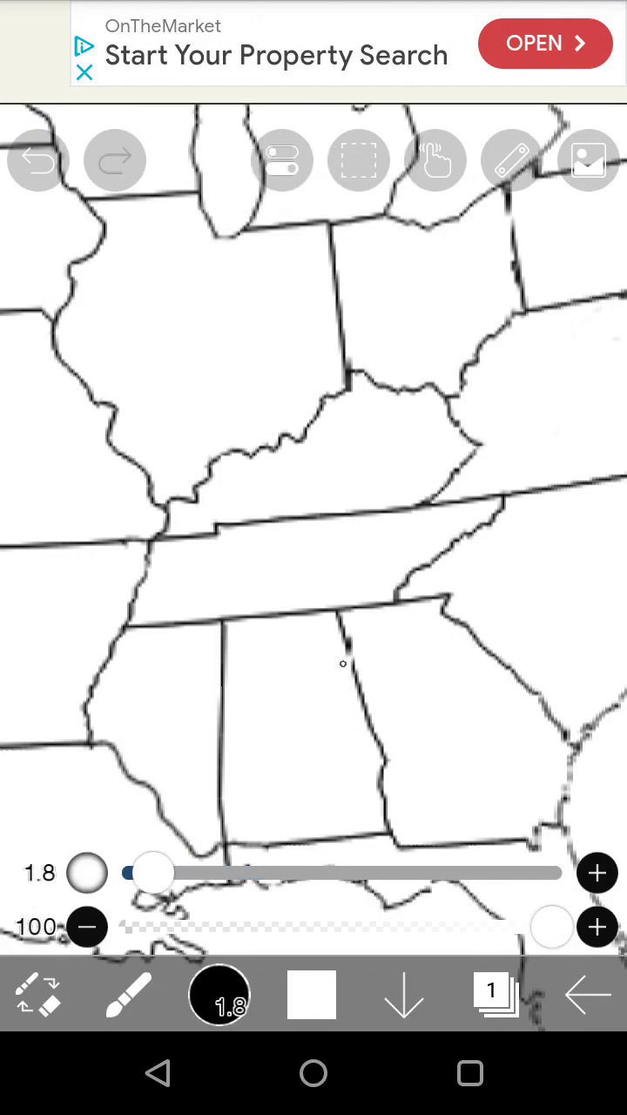
click(87, 873)
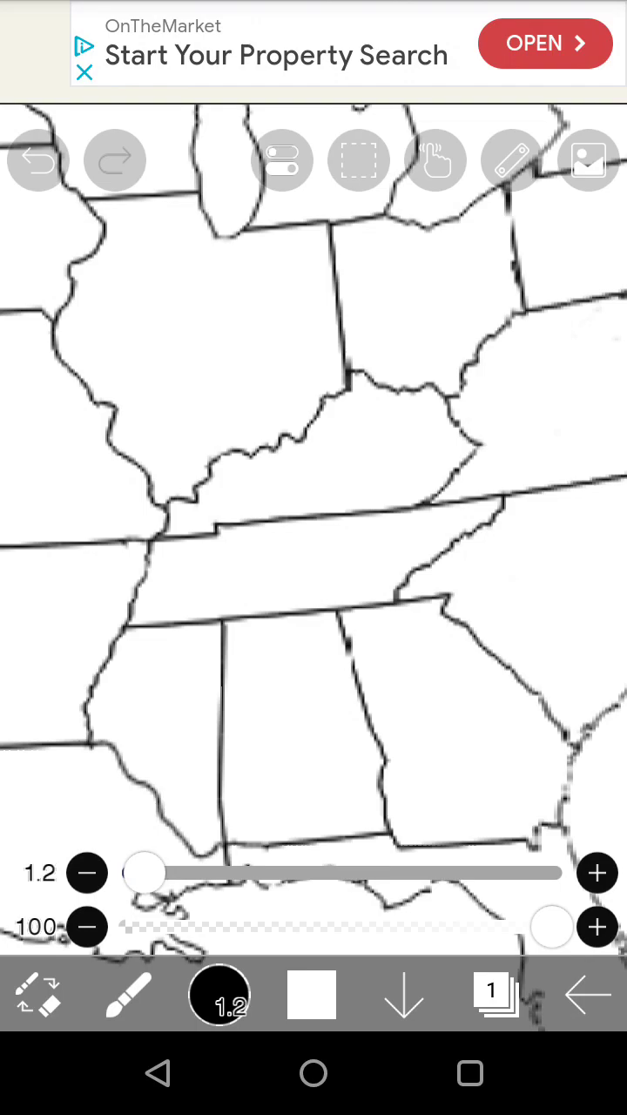
click(87, 872)
scroll(314, 488, down, 3)
scroll(314, 487, up, 3)
scroll(313, 488, up, 3)
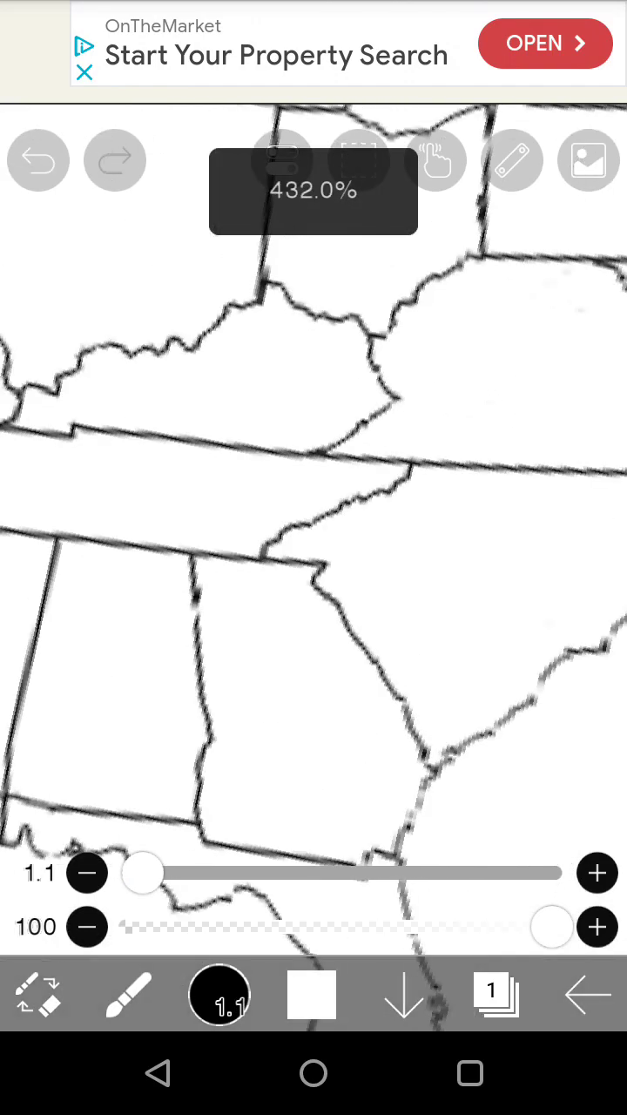
scroll(314, 488, up, 3)
scroll(313, 488, up, 3)
scroll(313, 487, up, 3)
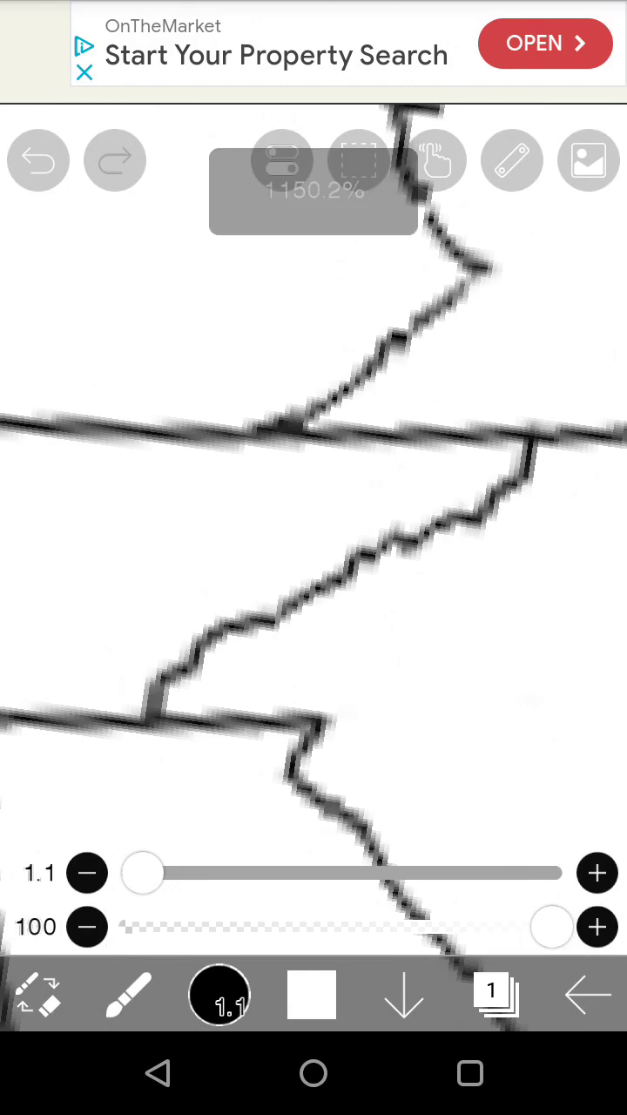
Draw a pure-black border line joining the two horizontal borders, undoing stray strokes.
click(326, 523)
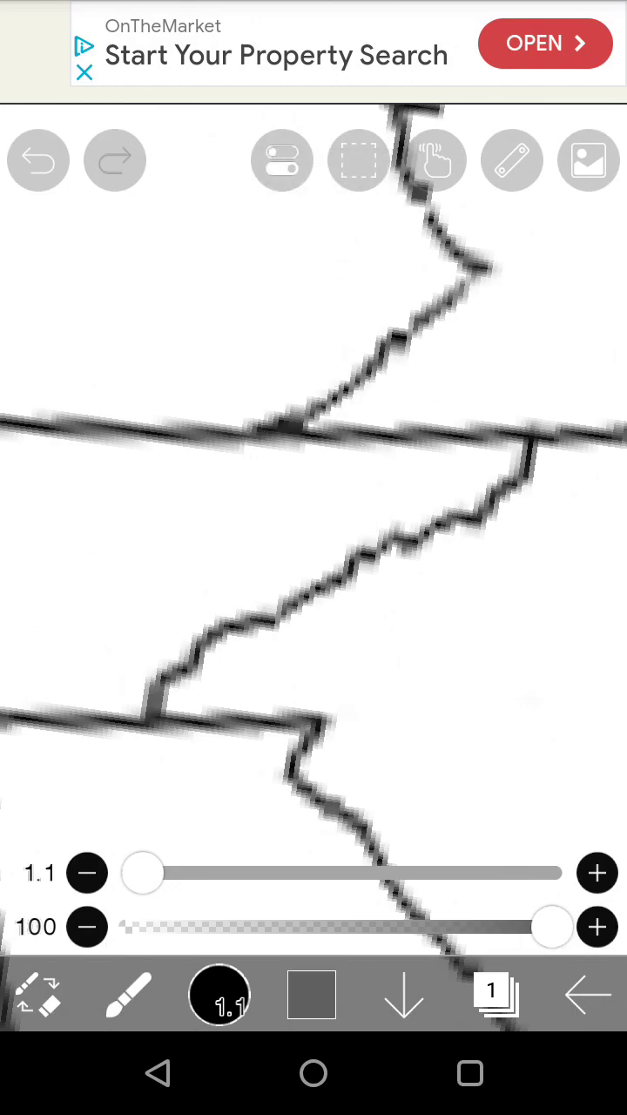
click(312, 993)
drag(206, 381, 151, 441)
click(312, 994)
mouse_move(135, 663)
mouse_down()
mouse_move(162, 557)
mouse_move(185, 410)
mouse_up()
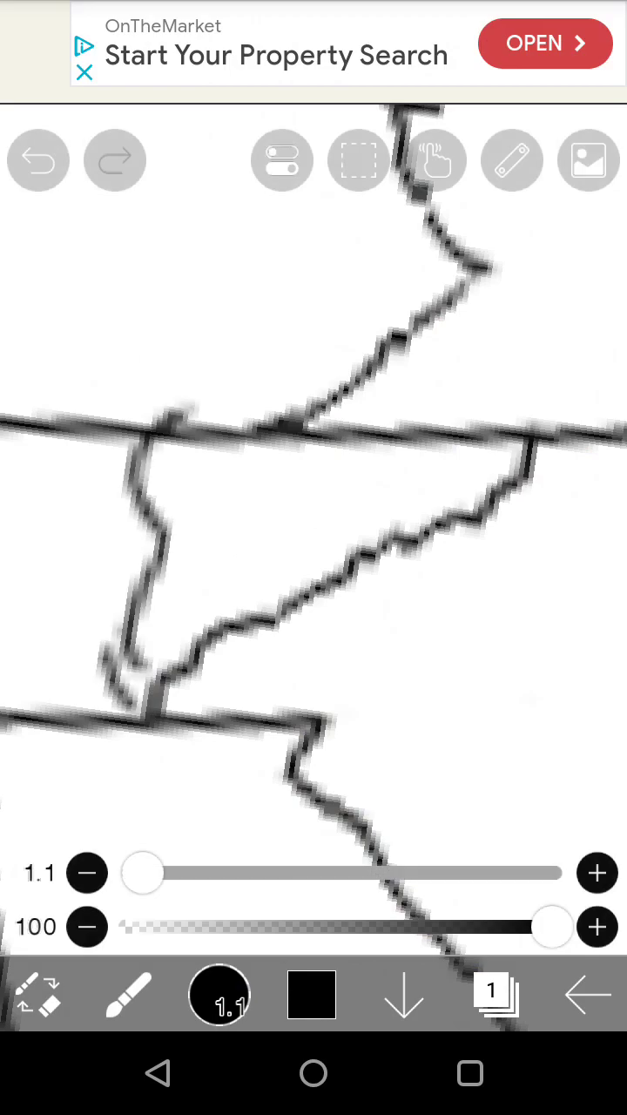
click(38, 160)
click(39, 160)
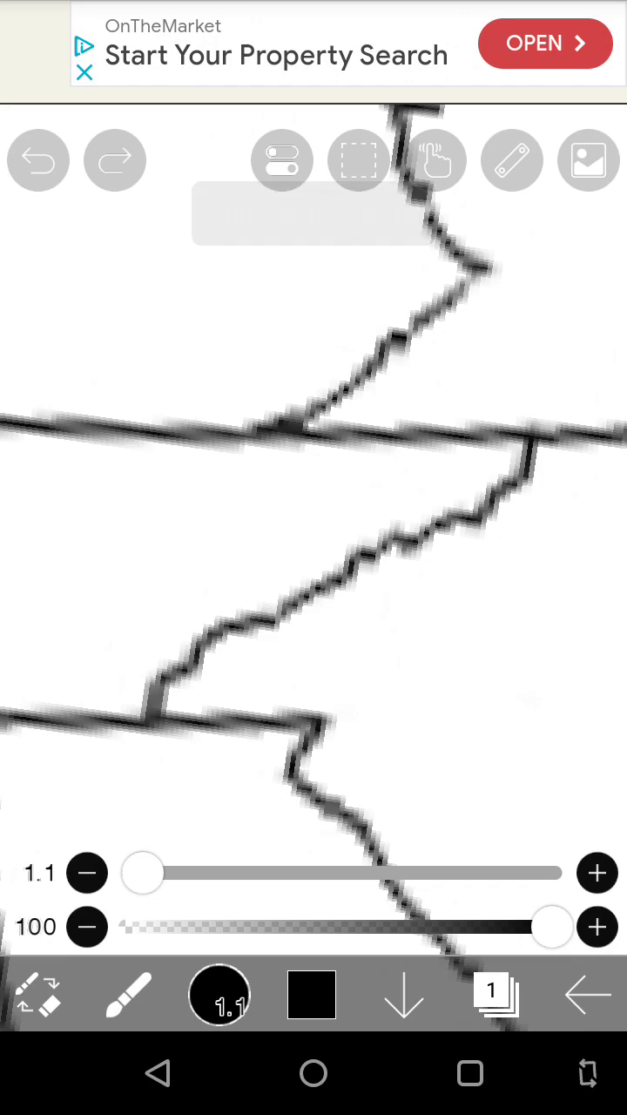
mouse_move(237, 437)
mouse_down()
mouse_move(153, 557)
mouse_move(137, 623)
mouse_move(166, 675)
mouse_up()
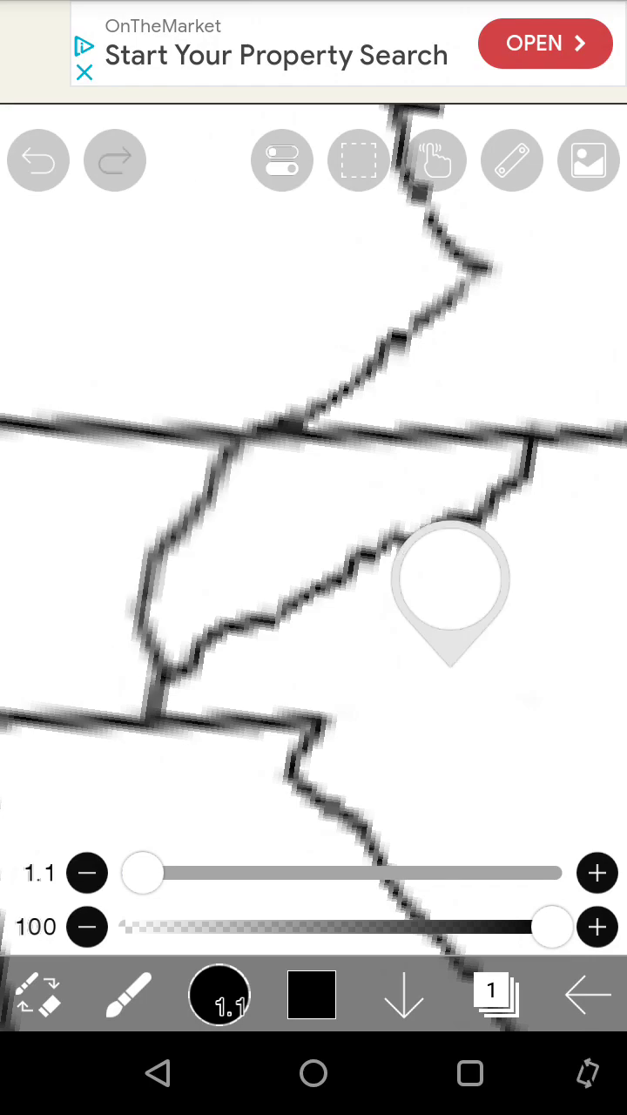
Set a white brush at size 4.3 with 100 opacity.
click(450, 648)
drag(141, 873, 551, 872)
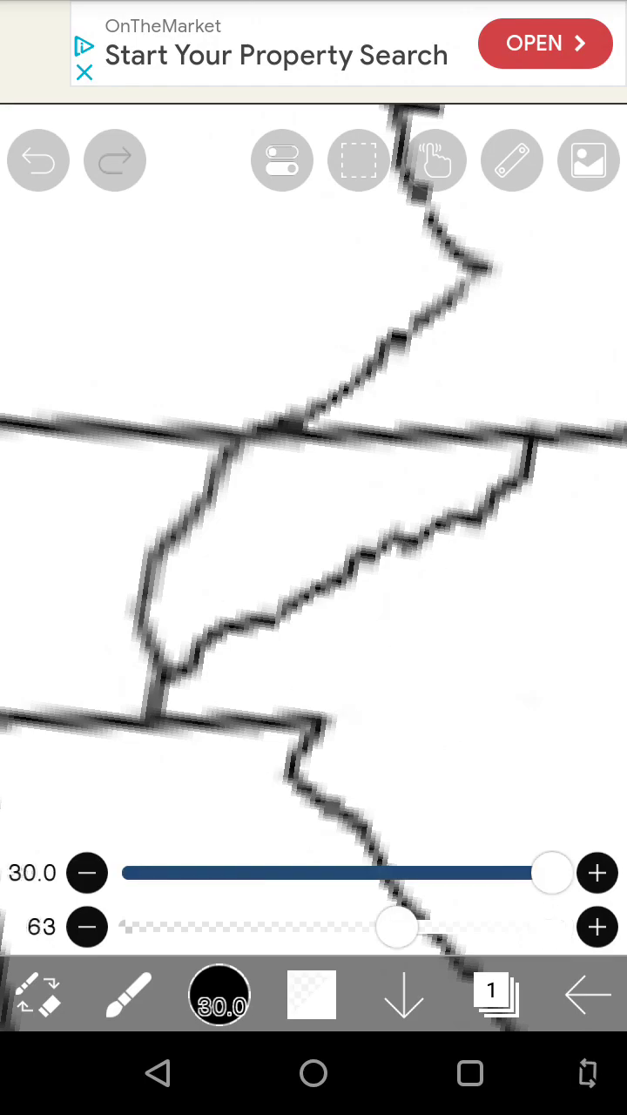
drag(412, 926, 552, 926)
drag(551, 872, 188, 872)
Paint out the old jagged diagonal border near Tennessee, including leftover stubs.
drag(323, 568, 316, 639)
drag(418, 527, 343, 540)
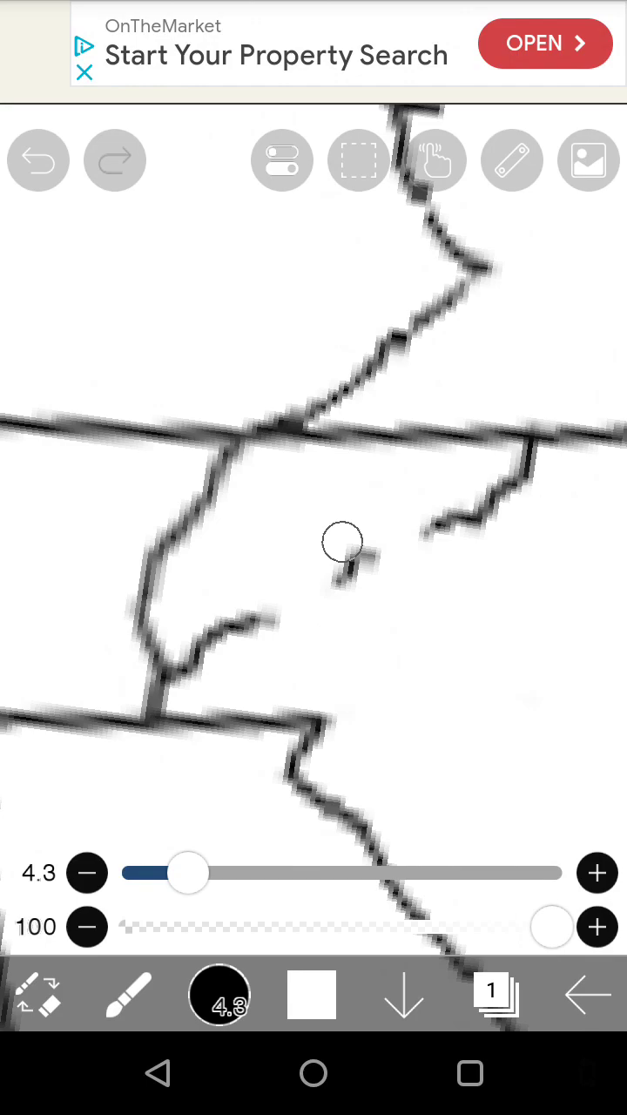
drag(183, 670, 256, 648)
click(346, 557)
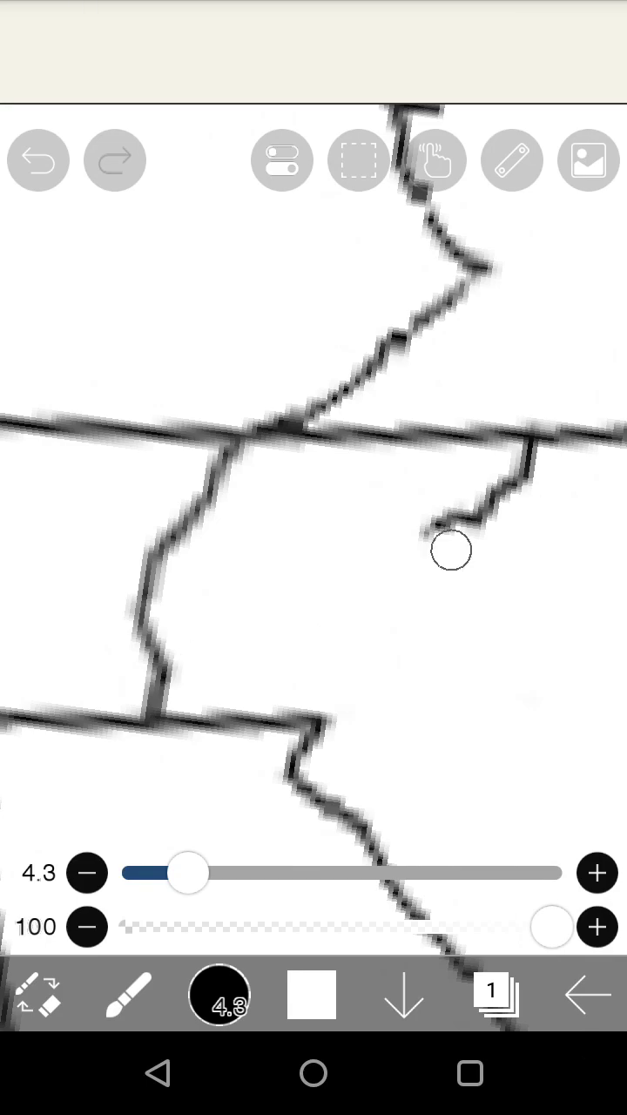
drag(451, 550, 467, 549)
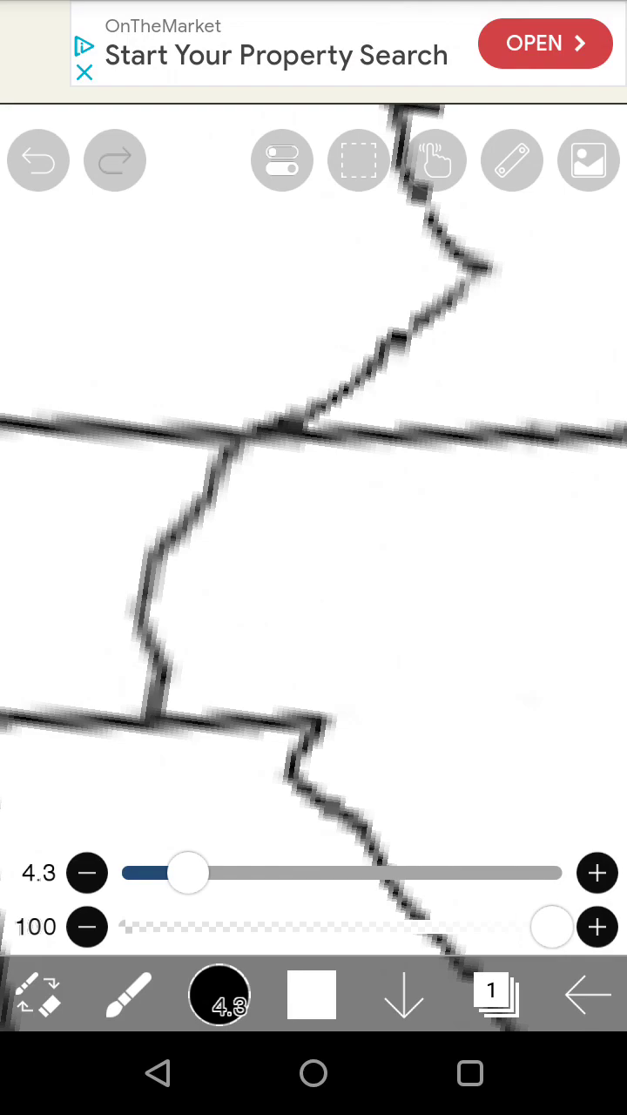
scroll(314, 522, down, 5)
scroll(314, 523, down, 5)
scroll(313, 523, down, 2)
scroll(313, 522, down, 3)
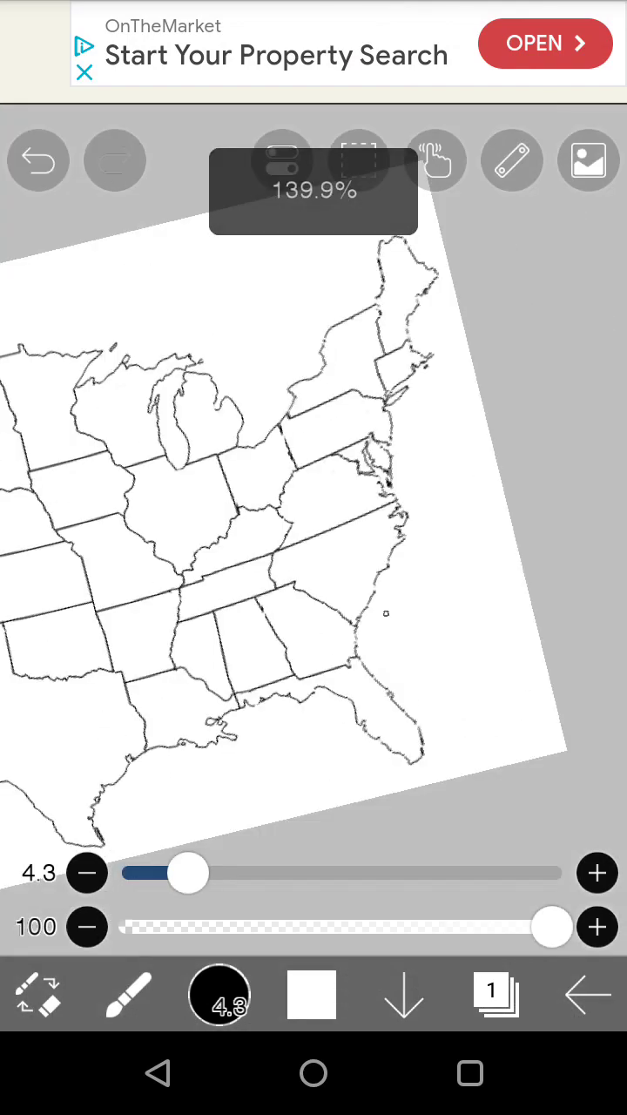
scroll(314, 523, down, 3)
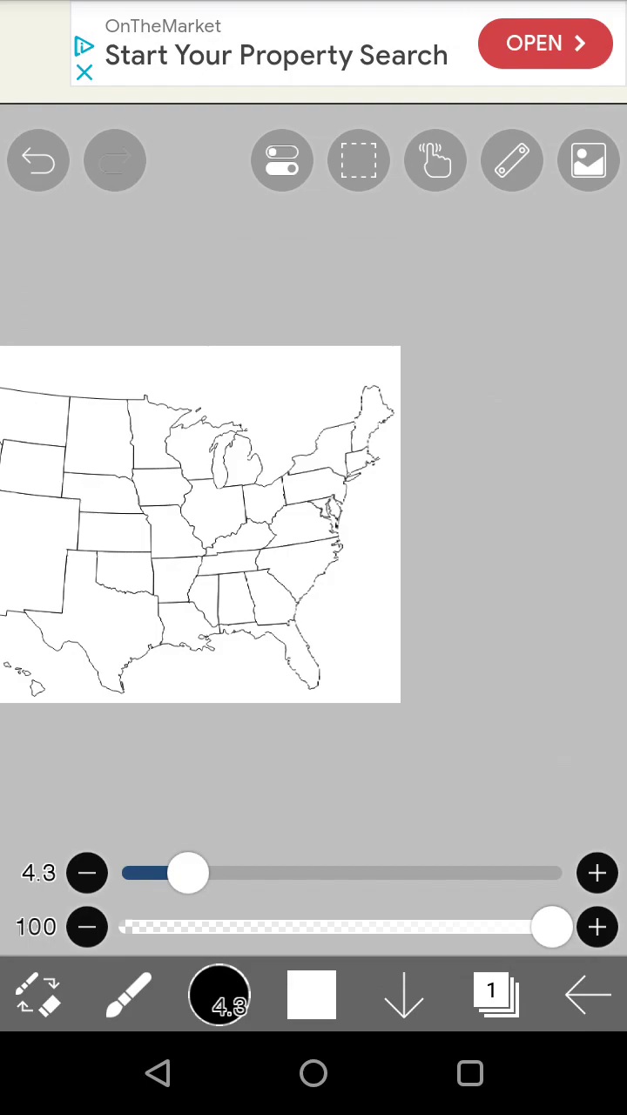
scroll(313, 523, up, 3)
scroll(314, 522, down, 5)
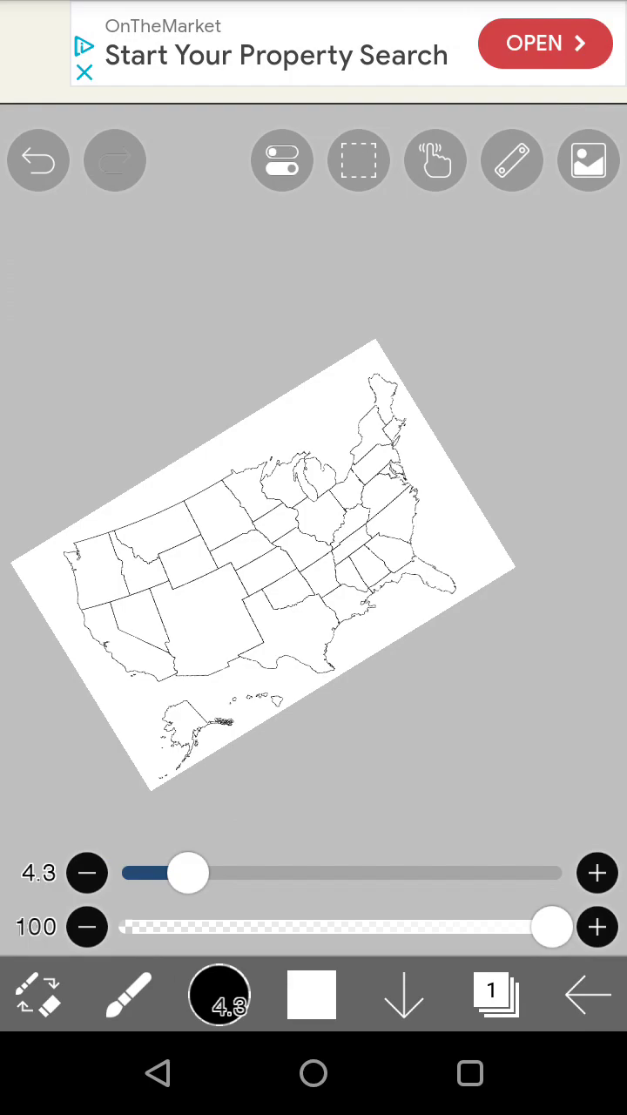
scroll(314, 523, up, 5)
scroll(314, 522, up, 2)
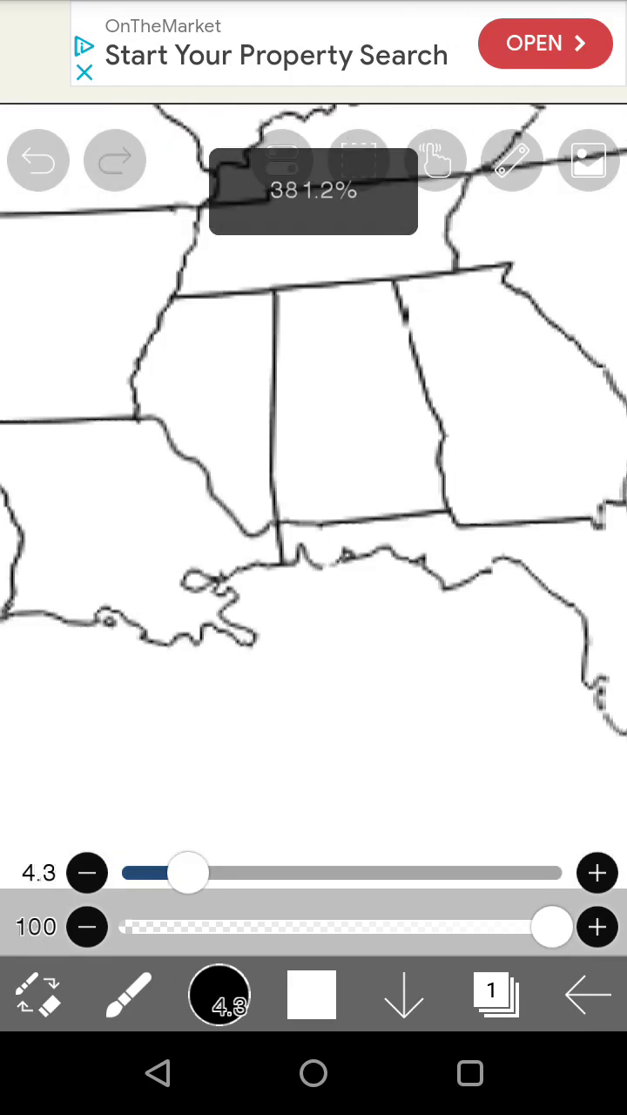
scroll(313, 522, down, 2)
scroll(314, 523, up, 2)
scroll(314, 522, up, 1)
scroll(314, 523, down, 3)
scroll(314, 523, down, 3)
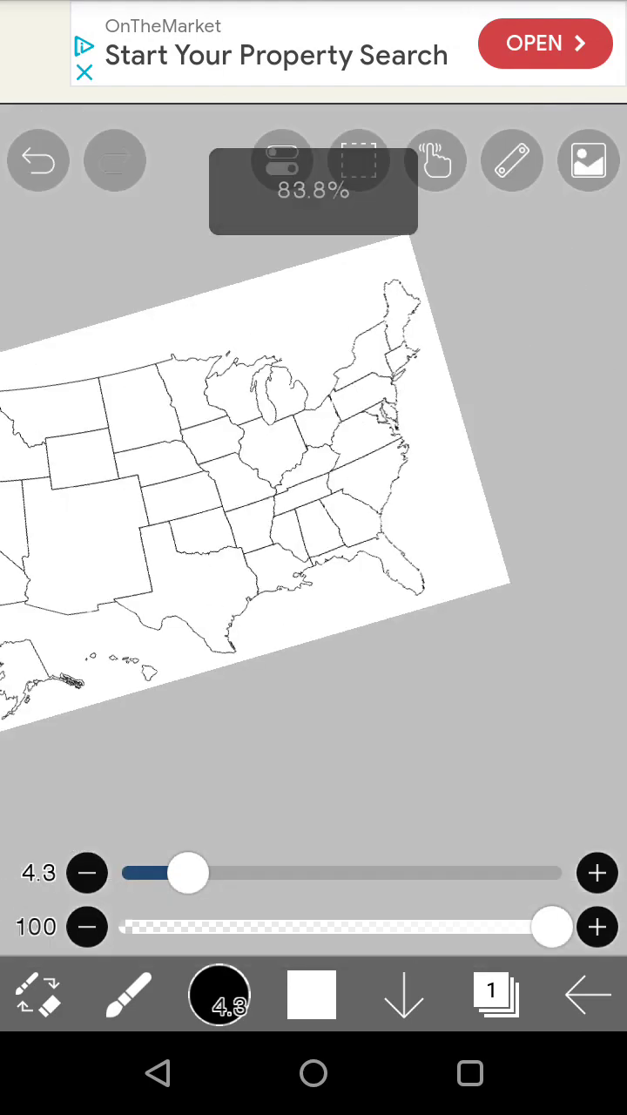
scroll(314, 523, up, 1)
scroll(313, 523, up, 2)
scroll(313, 523, up, 1)
scroll(314, 522, up, 2)
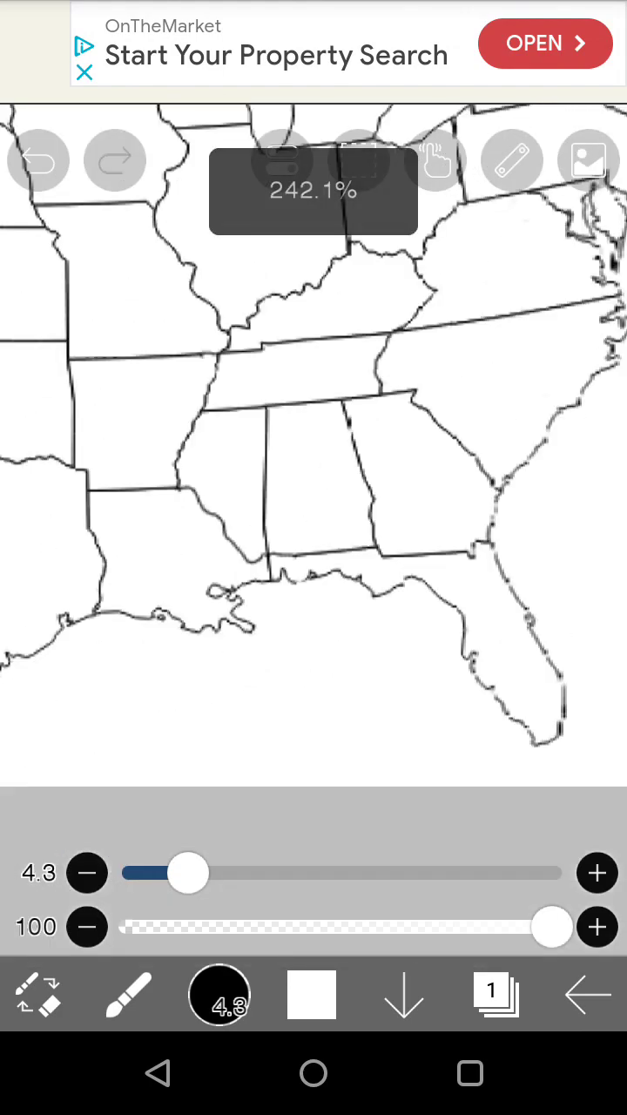
scroll(313, 522, up, 2)
scroll(313, 523, down, 5)
scroll(313, 522, down, 2)
scroll(313, 523, down, 3)
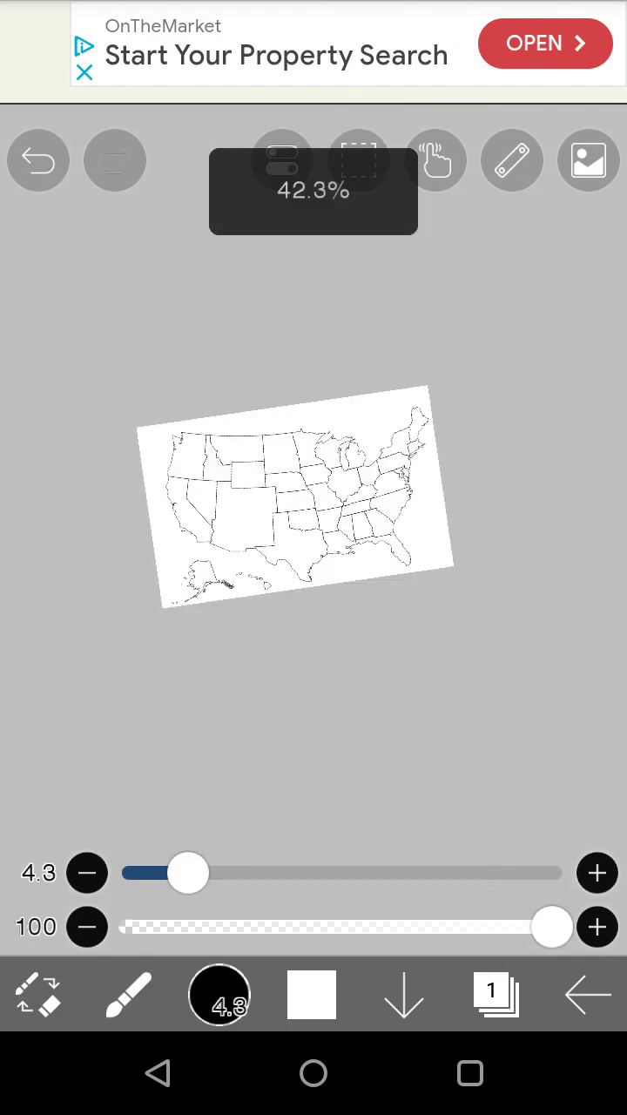
scroll(313, 523, up, 1)
scroll(314, 522, up, 4)
scroll(313, 522, up, 2)
scroll(313, 523, down, 4)
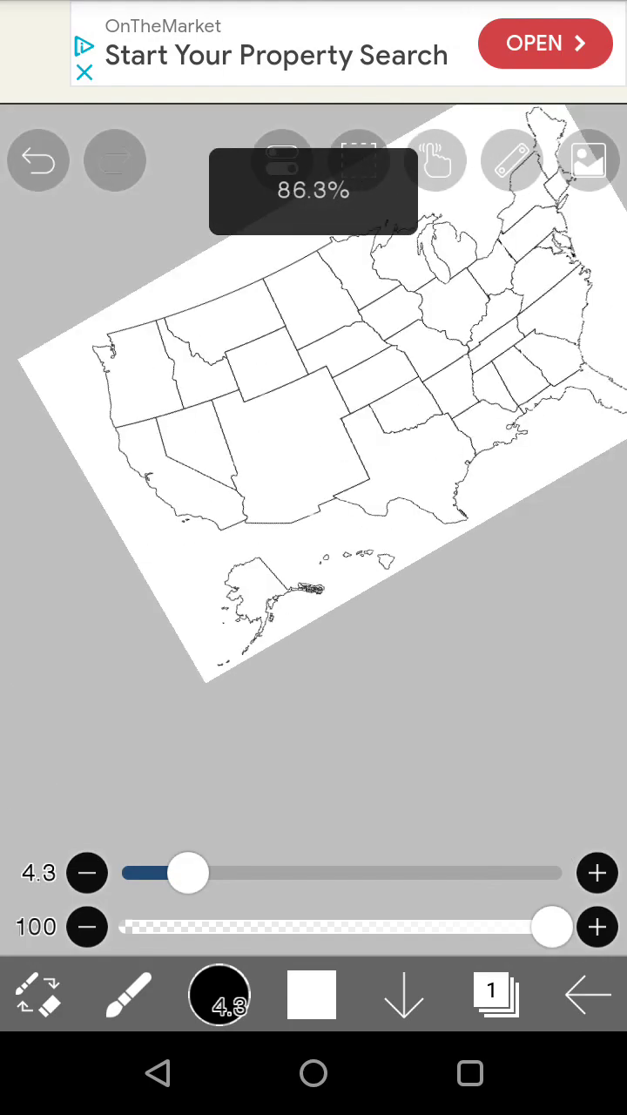
scroll(313, 523, up, 2)
scroll(314, 522, up, 1)
Paint over Alaska's outline in white with a size-30 brush.
drag(187, 873, 551, 872)
drag(329, 591, 156, 654)
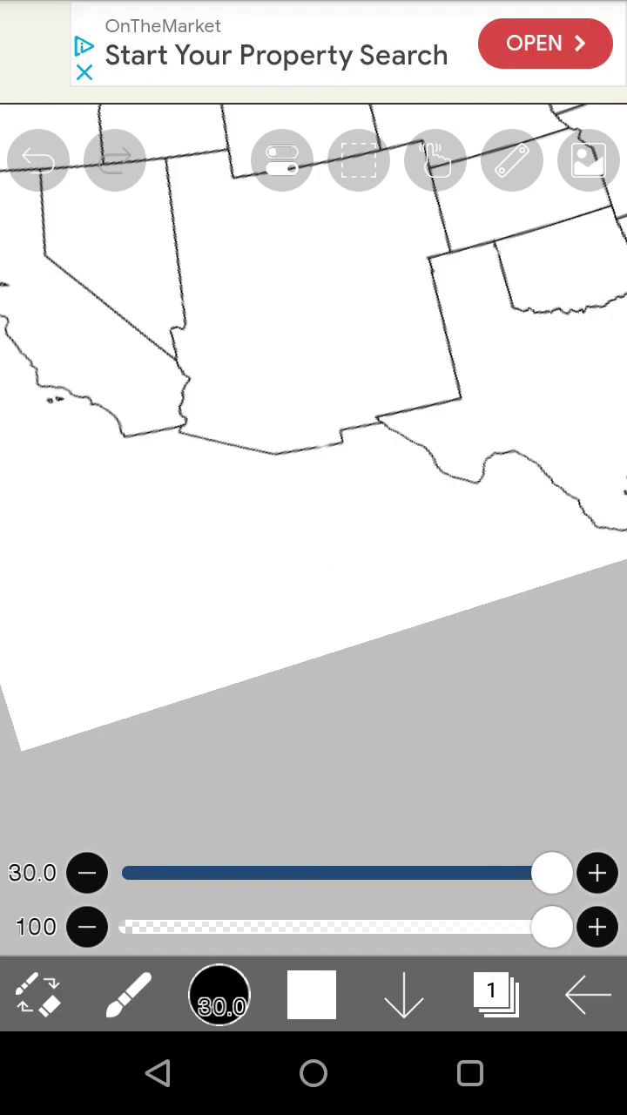
scroll(395, 614, down, 2)
scroll(395, 614, down, 2)
scroll(395, 614, down, 2)
scroll(314, 435, up, 3)
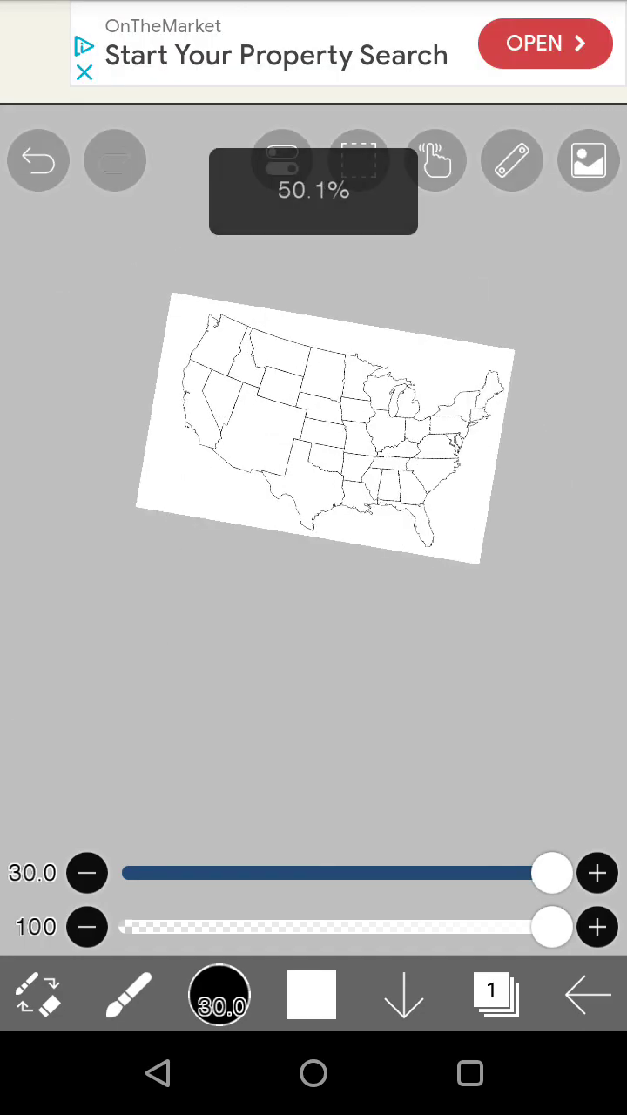
scroll(313, 436, up, 2)
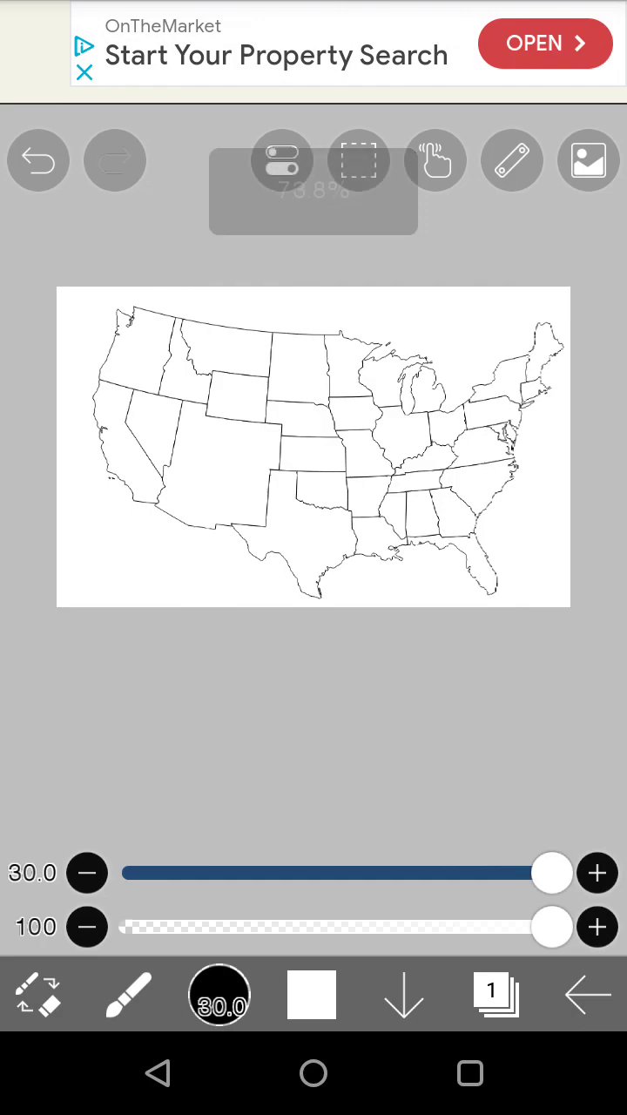
scroll(313, 447, down, 2)
scroll(313, 447, up, 1)
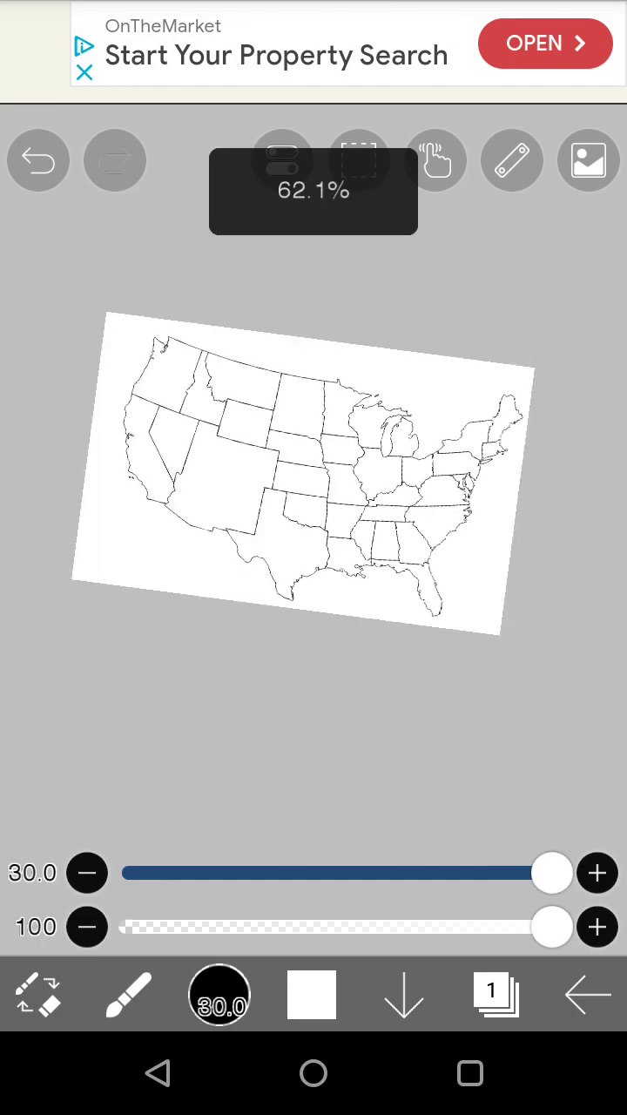
scroll(314, 487, up, 2)
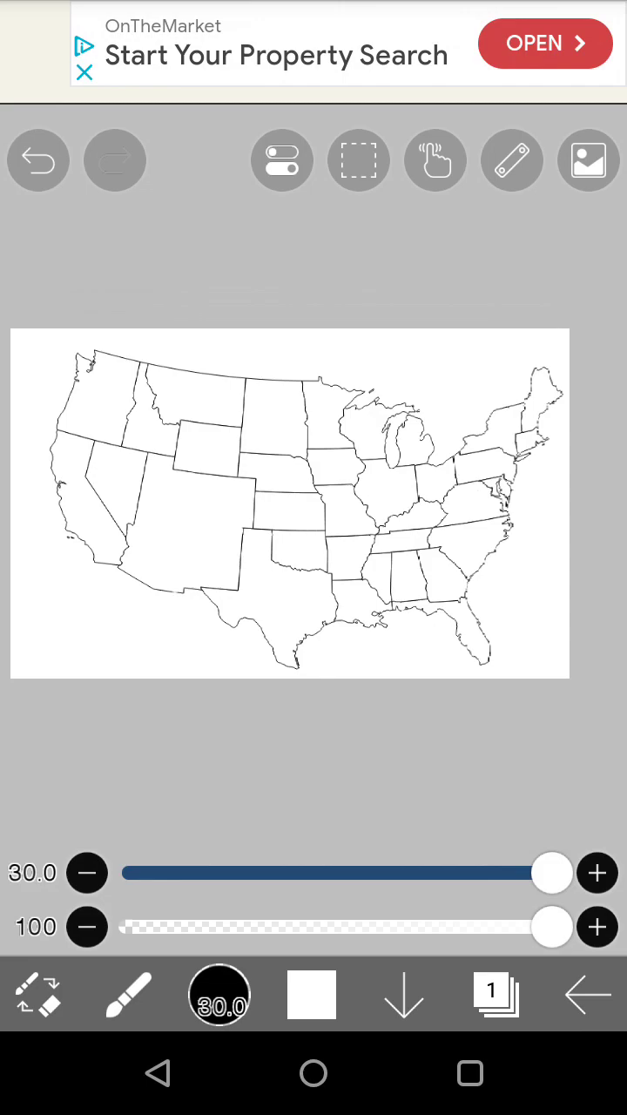
Save the map as a PNG and check the phone's notification shade.
click(588, 994)
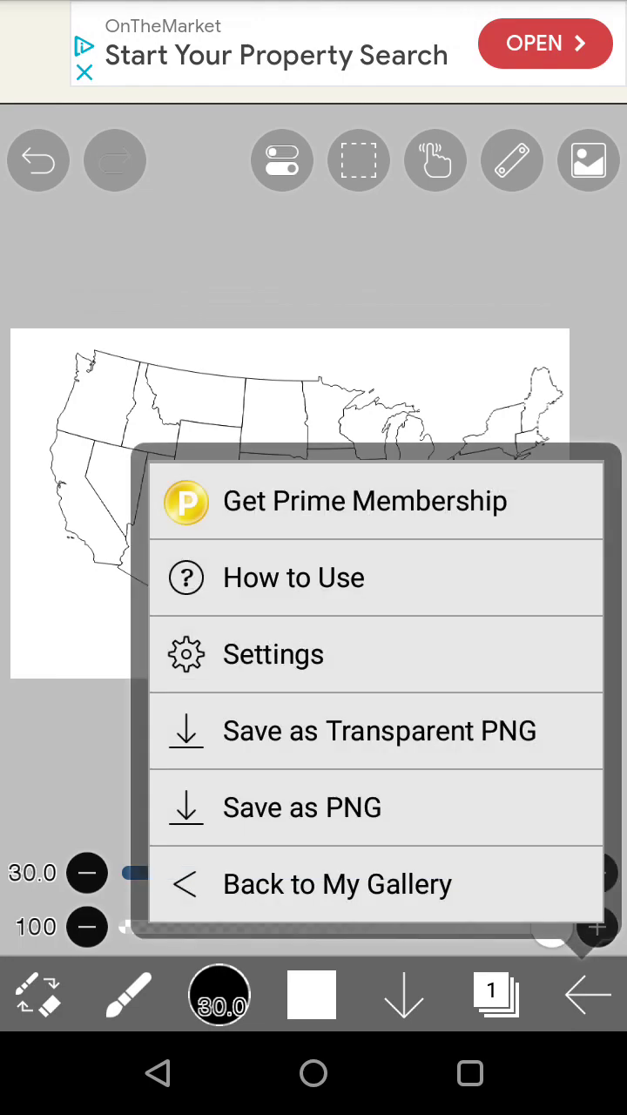
click(349, 808)
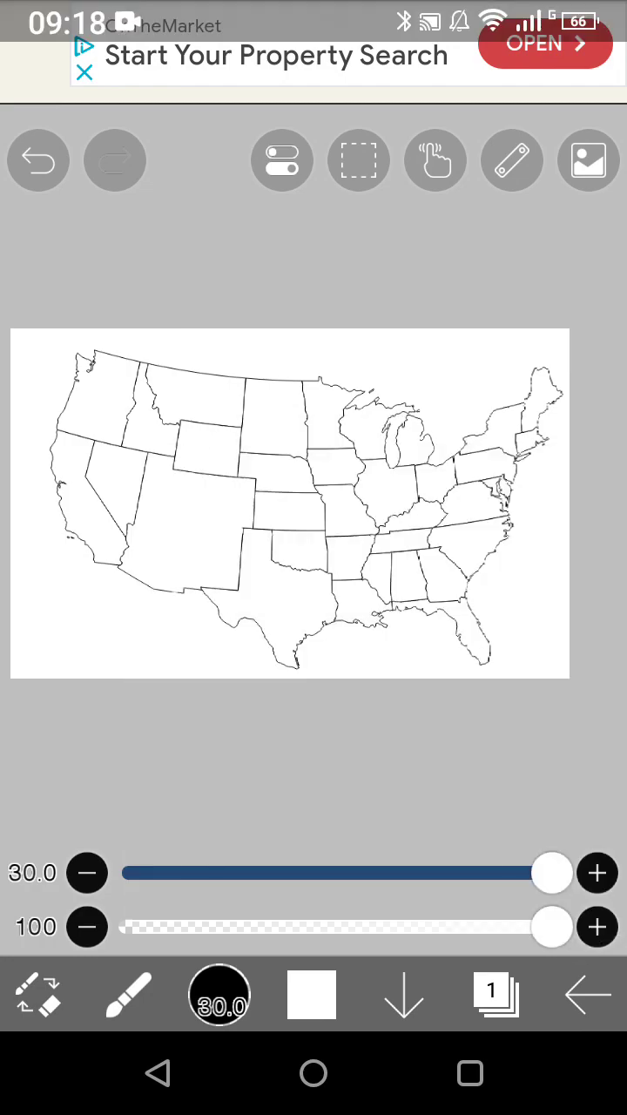
drag(314, 9, 313, 523)
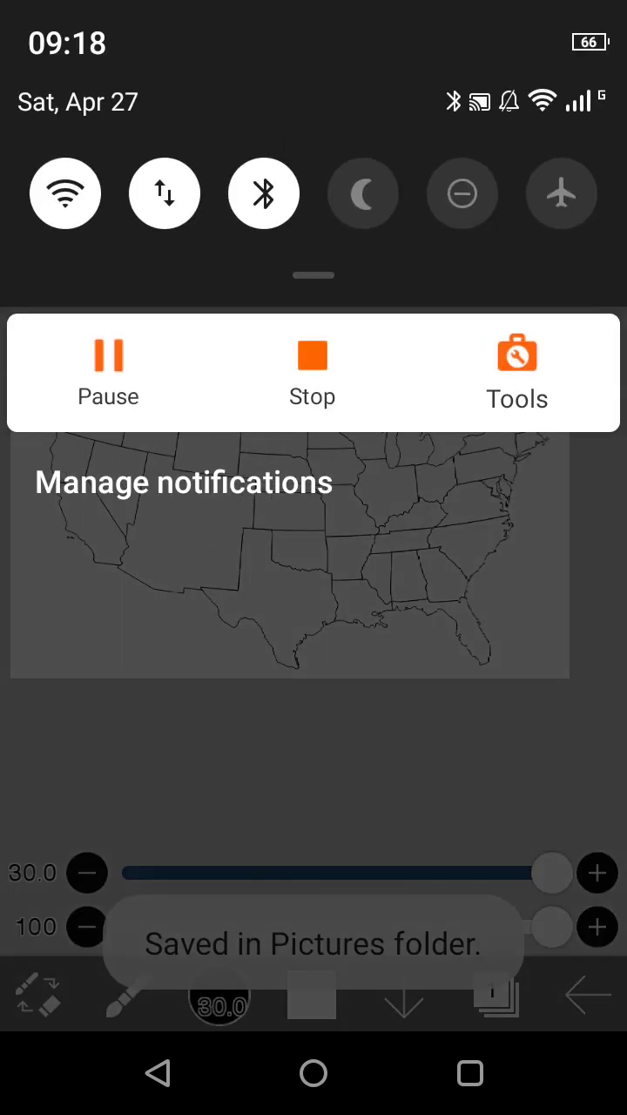